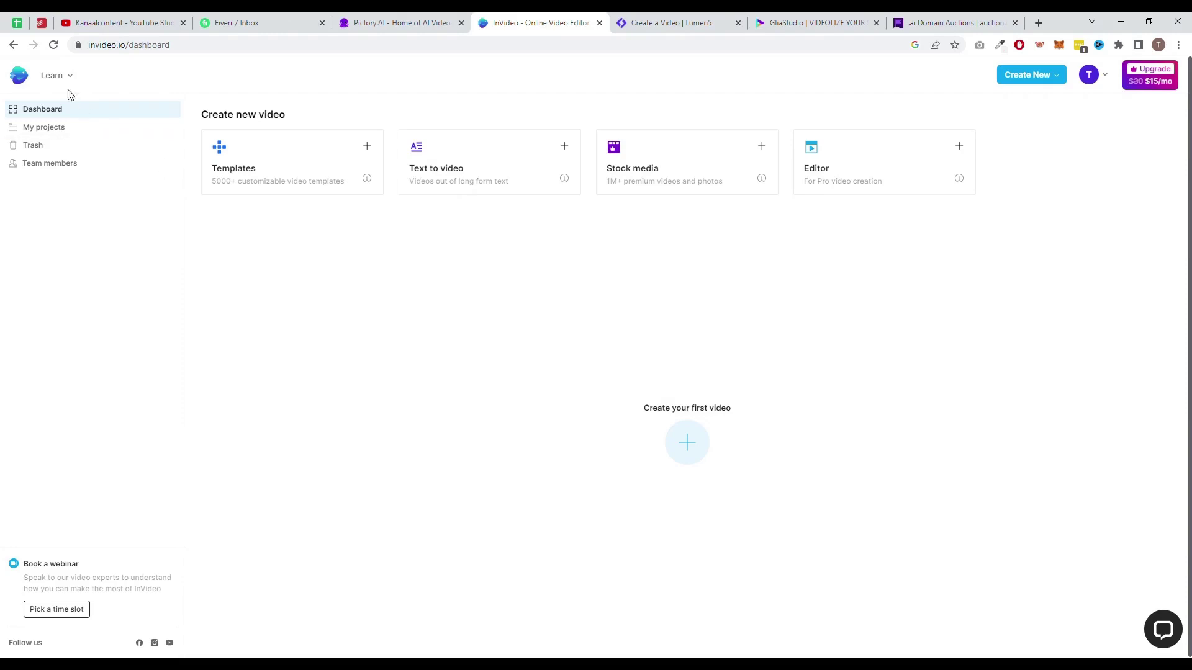
Highlight the InVideo site address, then open the text-to-video template gallery
{"action": "double_click", "coordinate": [112, 46]}
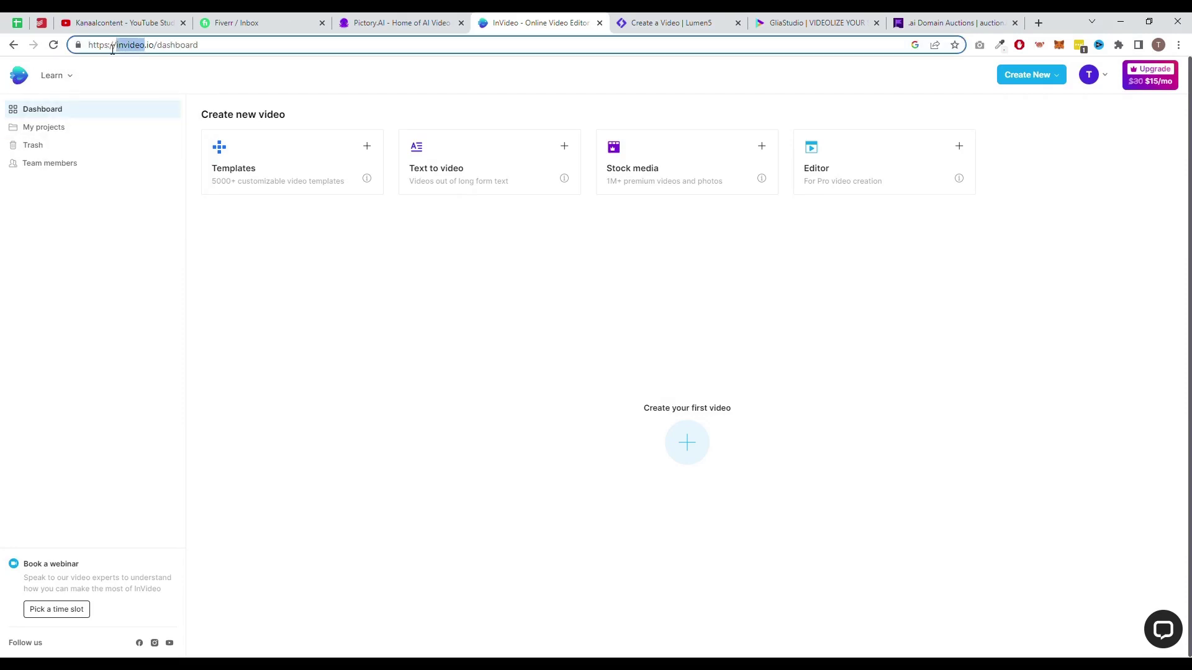
{"action": "left_click", "coordinate": [284, 262]}
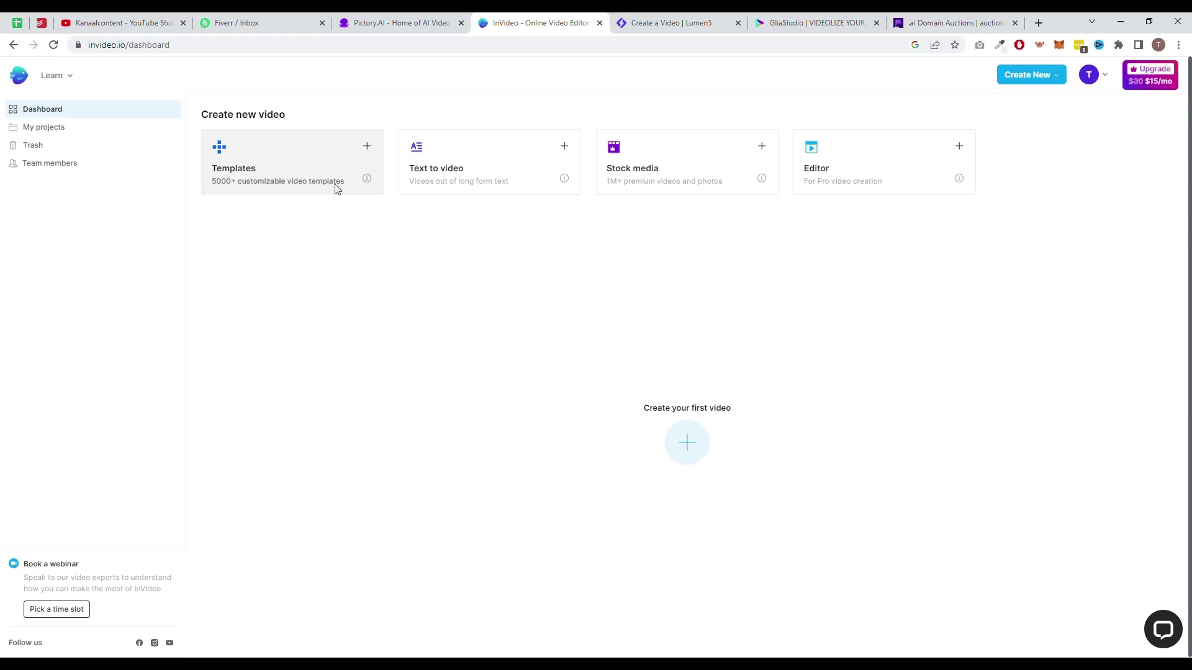
{"action": "left_click_drag", "start_coordinate": [465, 168], "coordinate": [410, 168]}
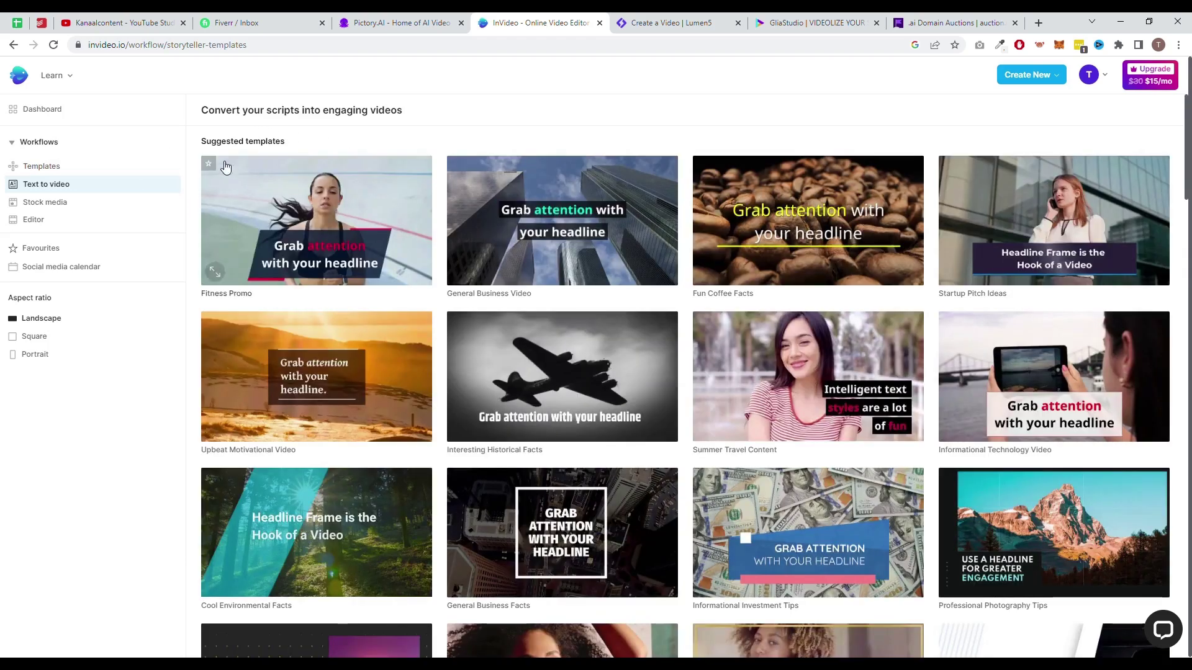
Browse the stock media library and marketing templates, then return to the text-to-video templates
{"action": "left_click", "coordinate": [45, 205]}
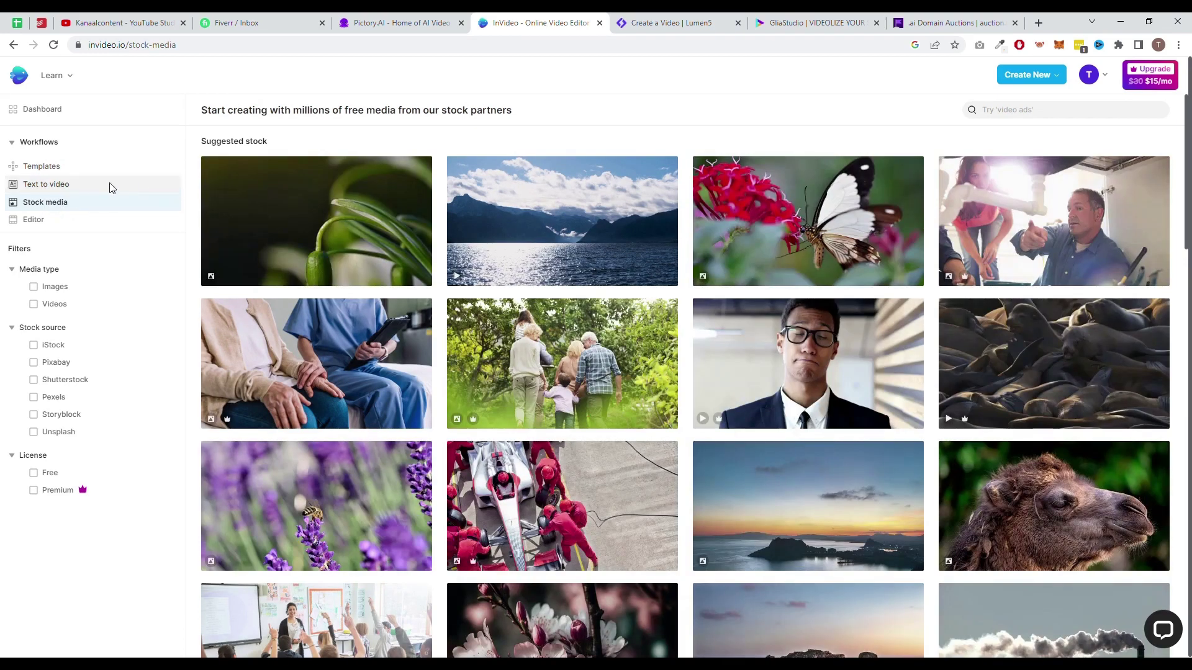
{"action": "mouse_move", "coordinate": [53, 222]}
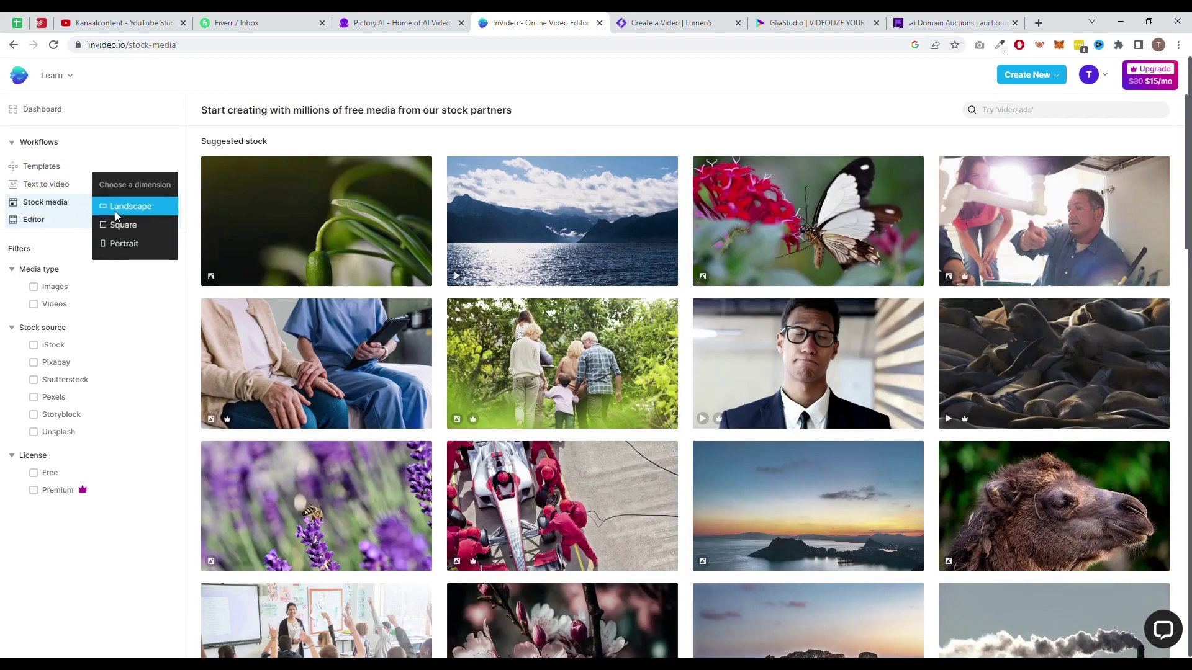
{"action": "left_click", "coordinate": [72, 168]}
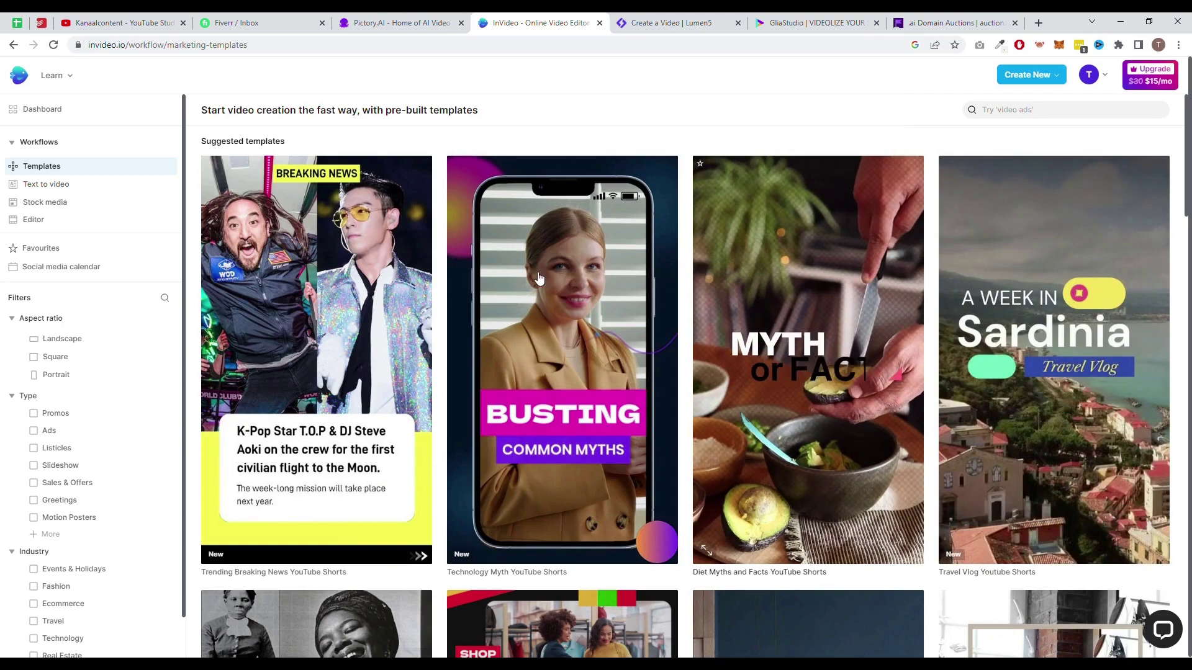
{"action": "scroll", "coordinate": [440, 483], "scroll_direction": "down", "scroll_amount": 3}
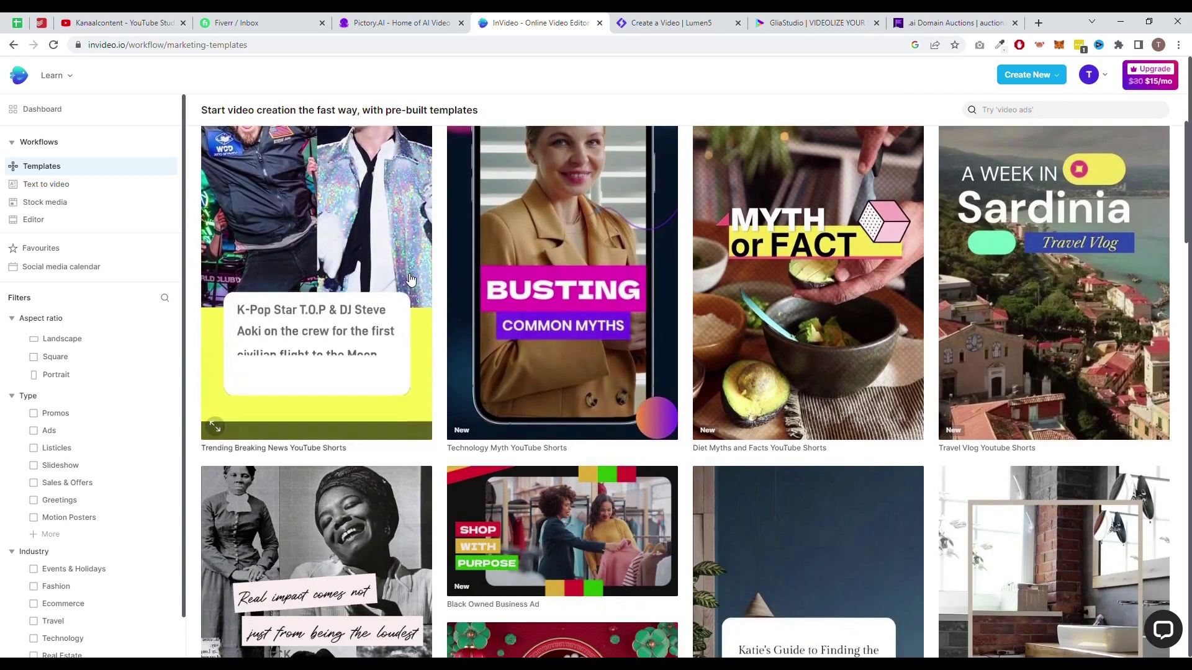
{"action": "scroll", "coordinate": [440, 483], "scroll_direction": "down", "scroll_amount": 7}
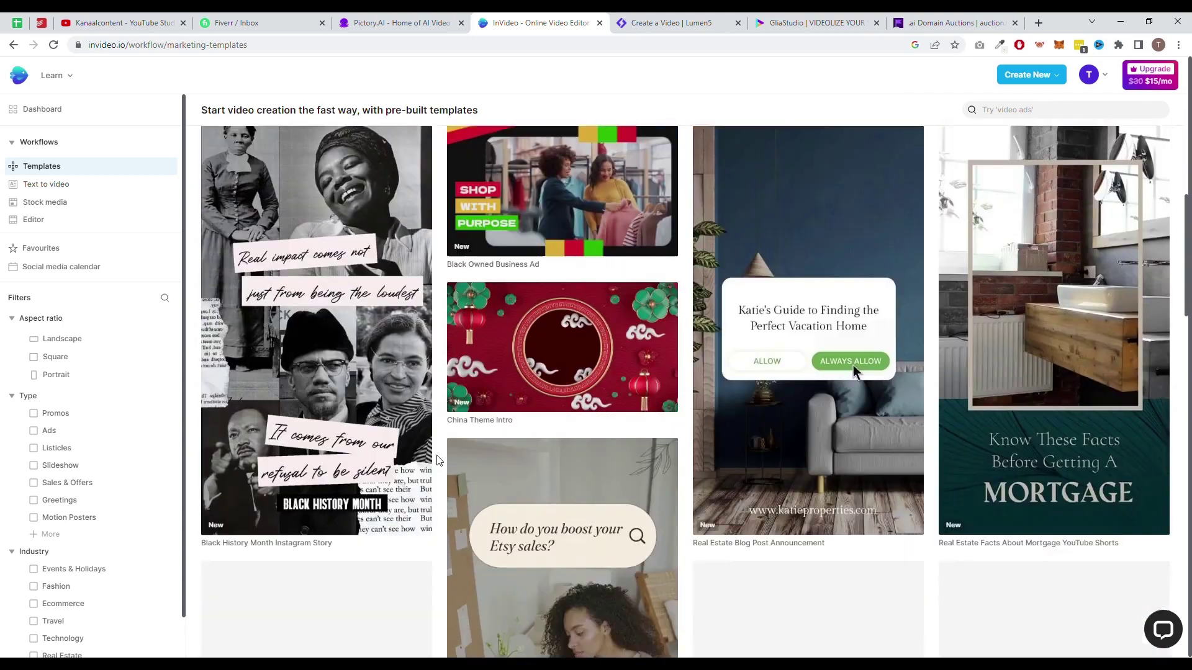
{"action": "scroll", "coordinate": [438, 443], "scroll_direction": "down", "scroll_amount": 2}
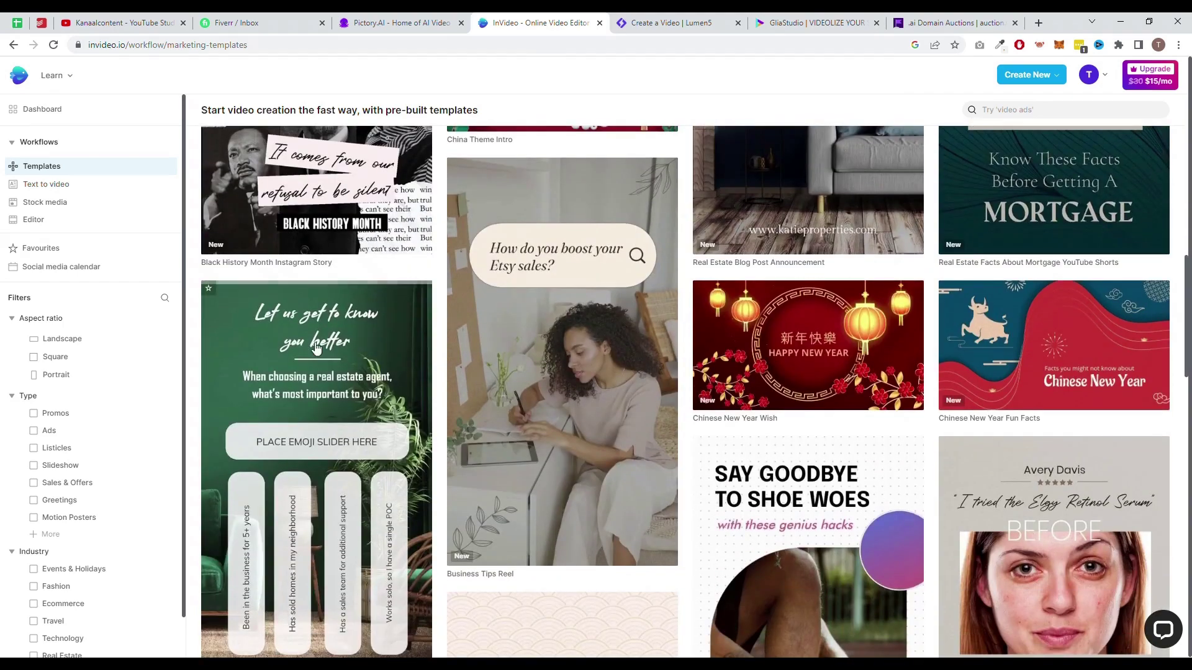
{"action": "left_click", "coordinate": [70, 186]}
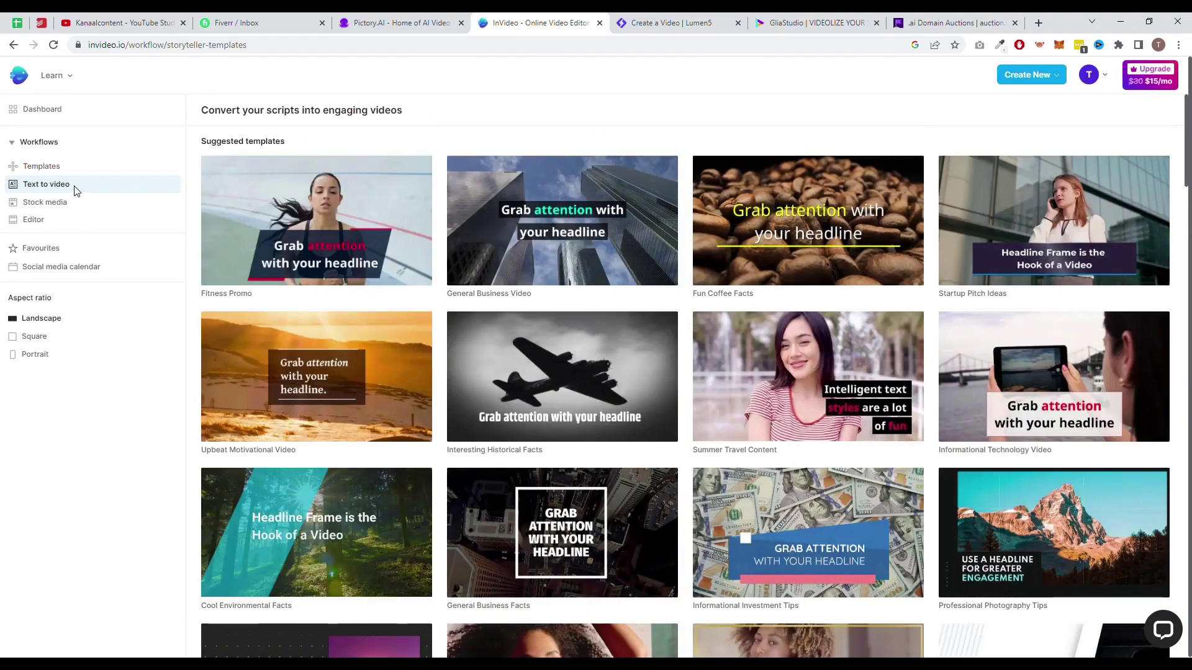
Start a Fitness Promo video, write a sample script line, then return to the InVideo dashboard
{"action": "left_click", "coordinate": [312, 233]}
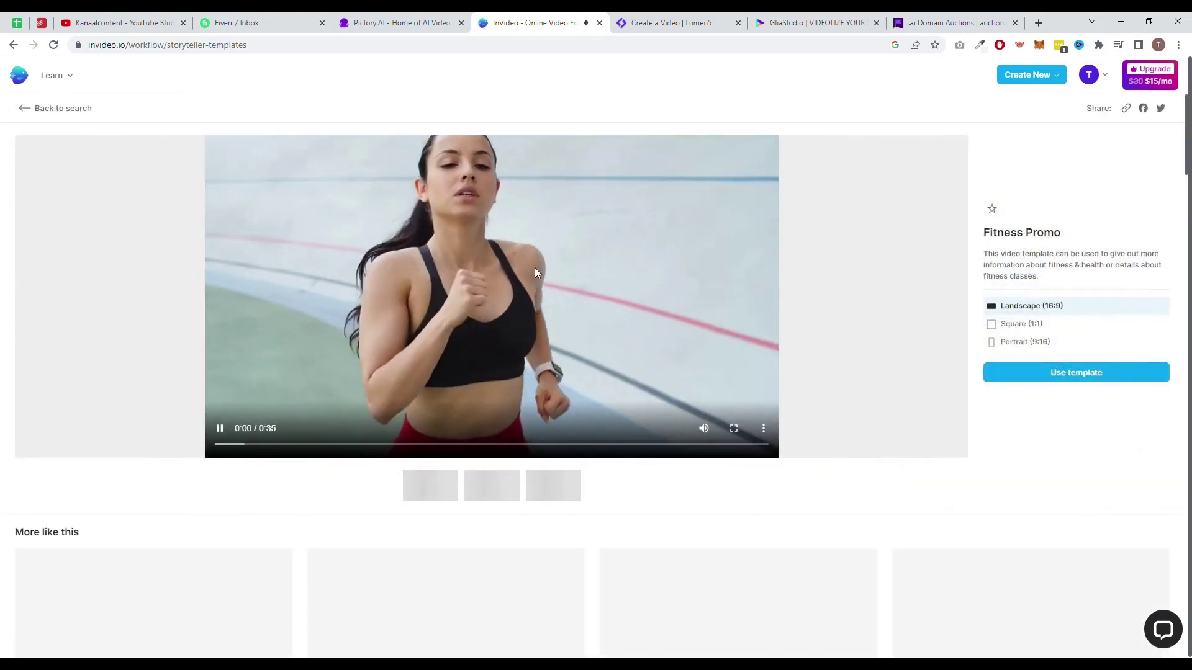
{"action": "left_click", "coordinate": [1026, 374]}
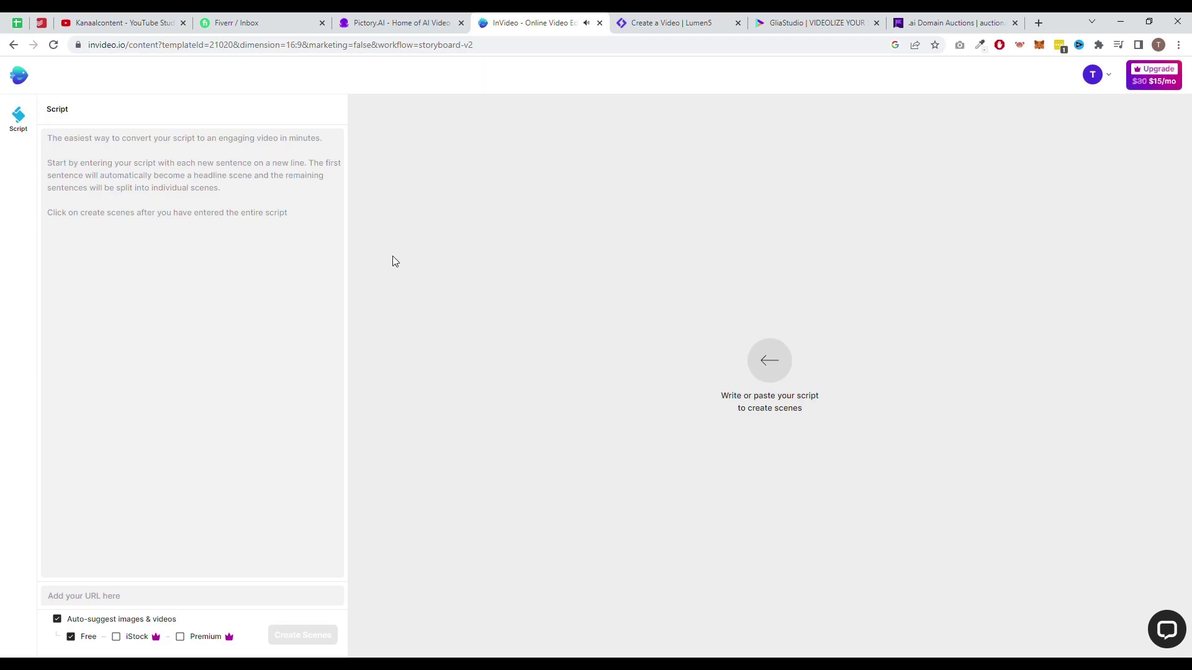
{"action": "left_click", "coordinate": [142, 178]}
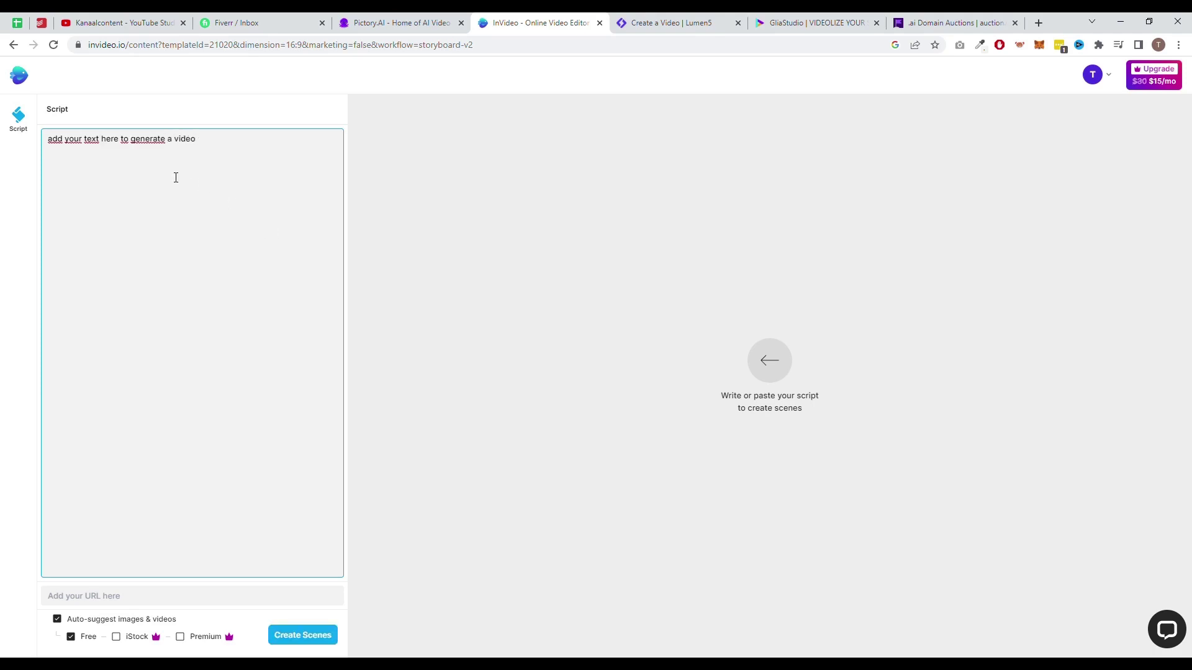
{"action": "left_click", "coordinate": [18, 80]}
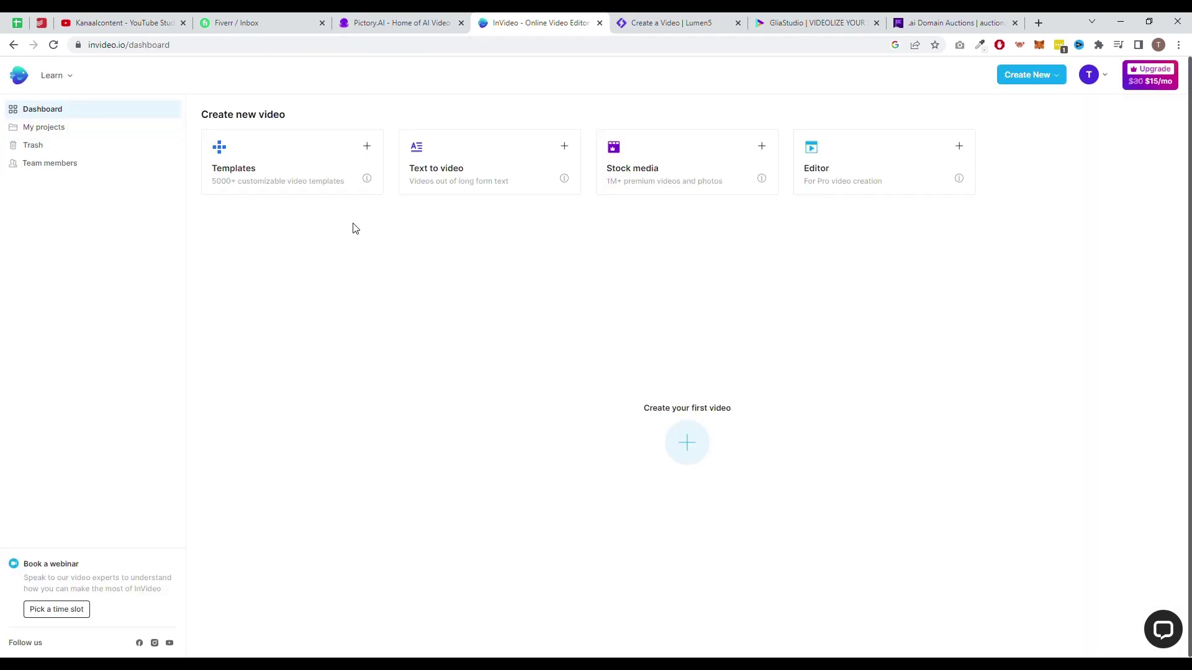
{"action": "left_click", "coordinate": [659, 169]}
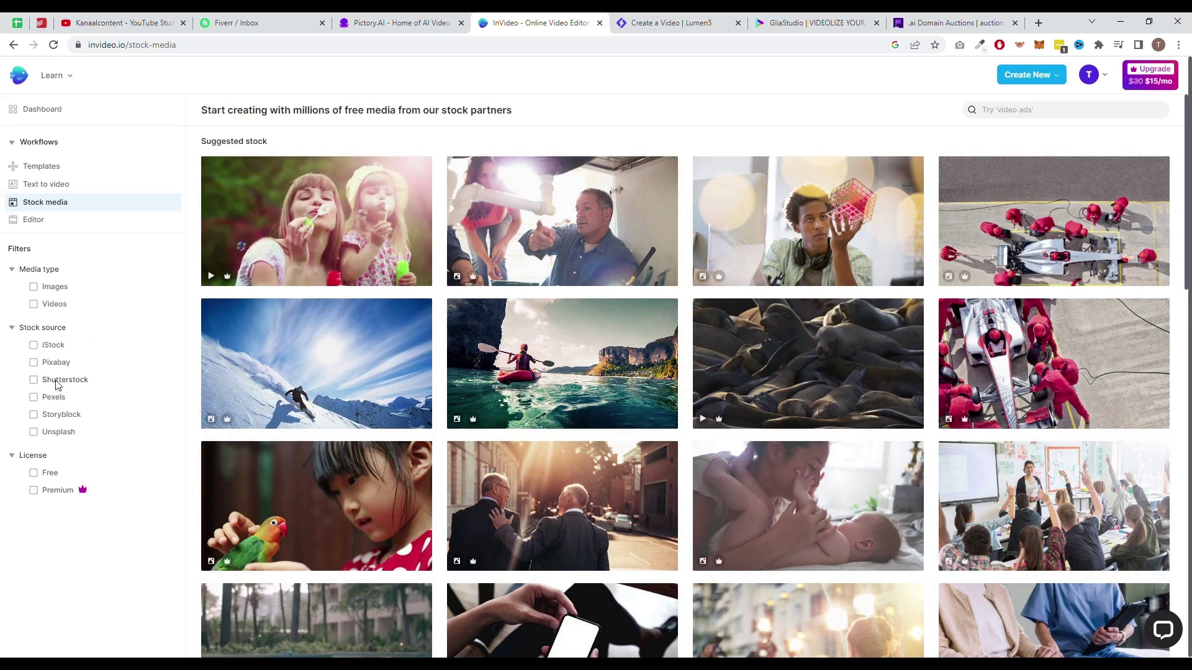
{"action": "left_click", "coordinate": [56, 383]}
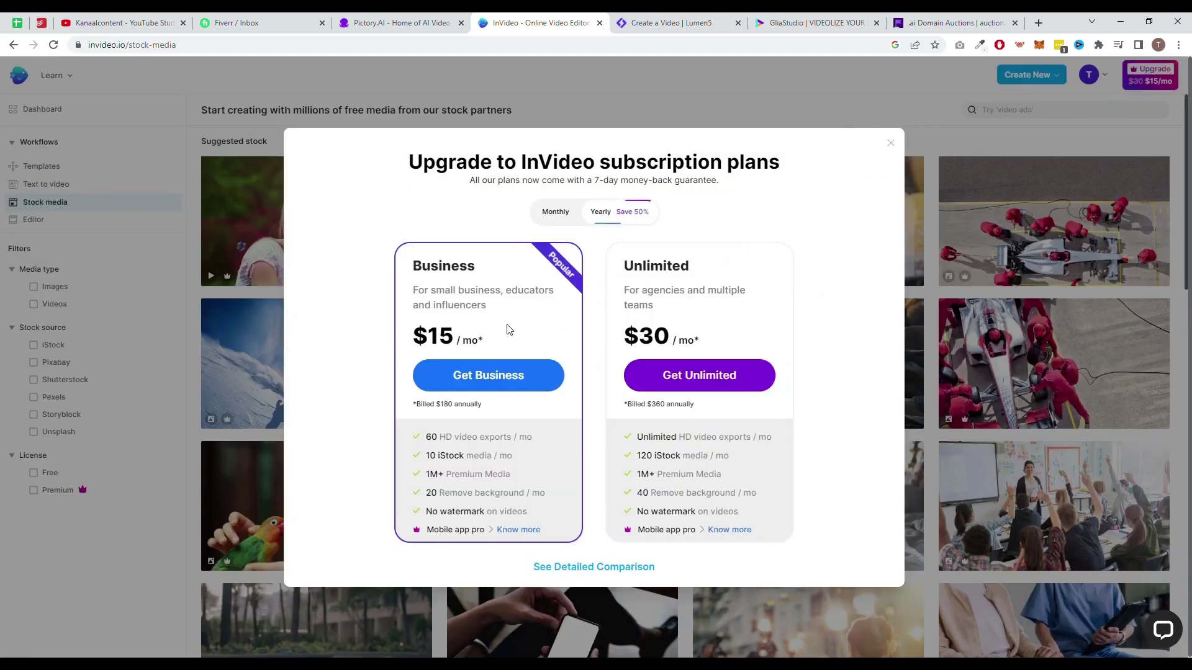
{"action": "left_click", "coordinate": [555, 213]}
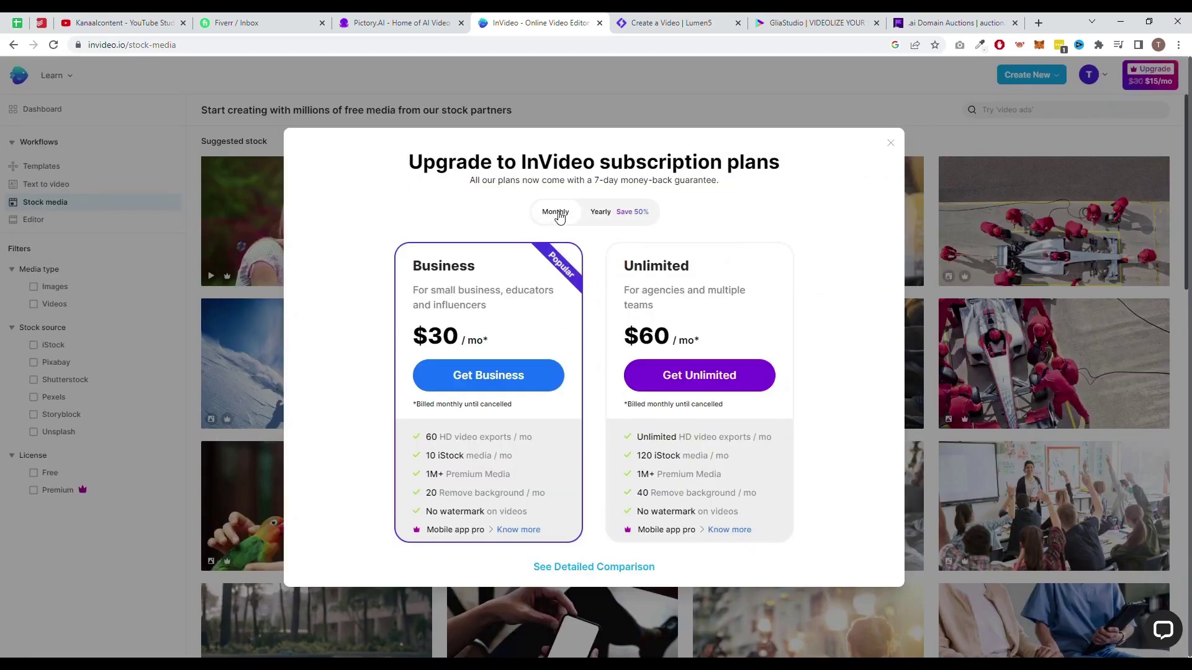
{"action": "left_click", "coordinate": [608, 215]}
{"action": "left_click_drag", "start_coordinate": [506, 411], "coordinate": [424, 411]}
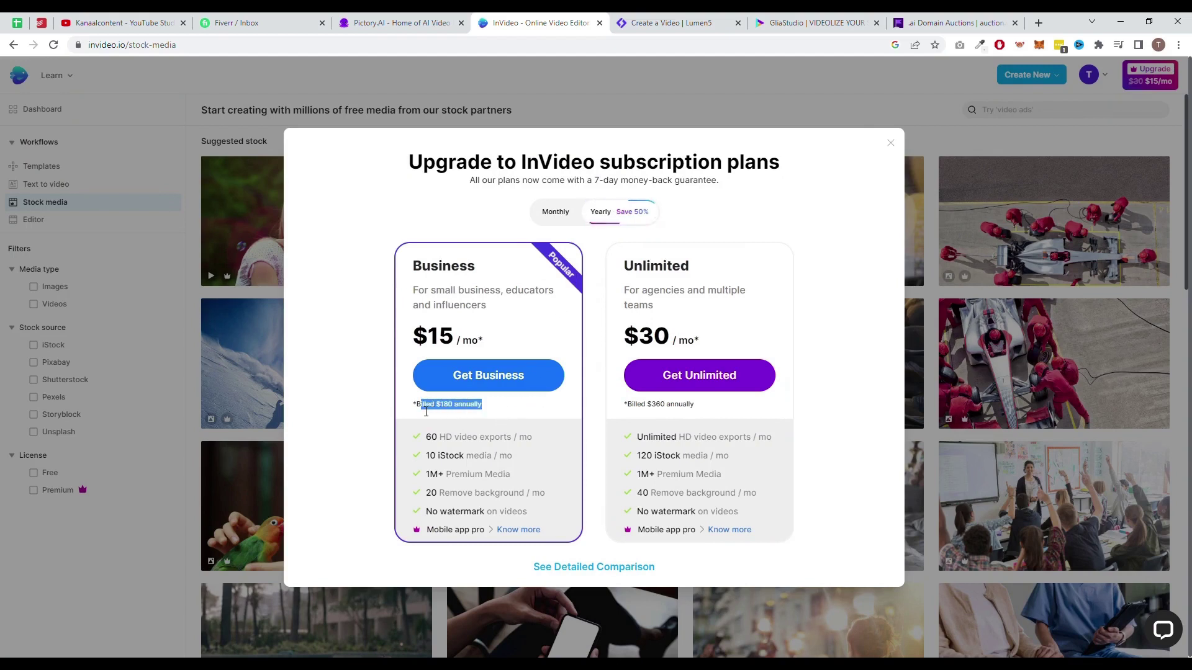
{"action": "left_click", "coordinate": [603, 337]}
{"action": "left_click_drag", "start_coordinate": [638, 340], "coordinate": [682, 341]}
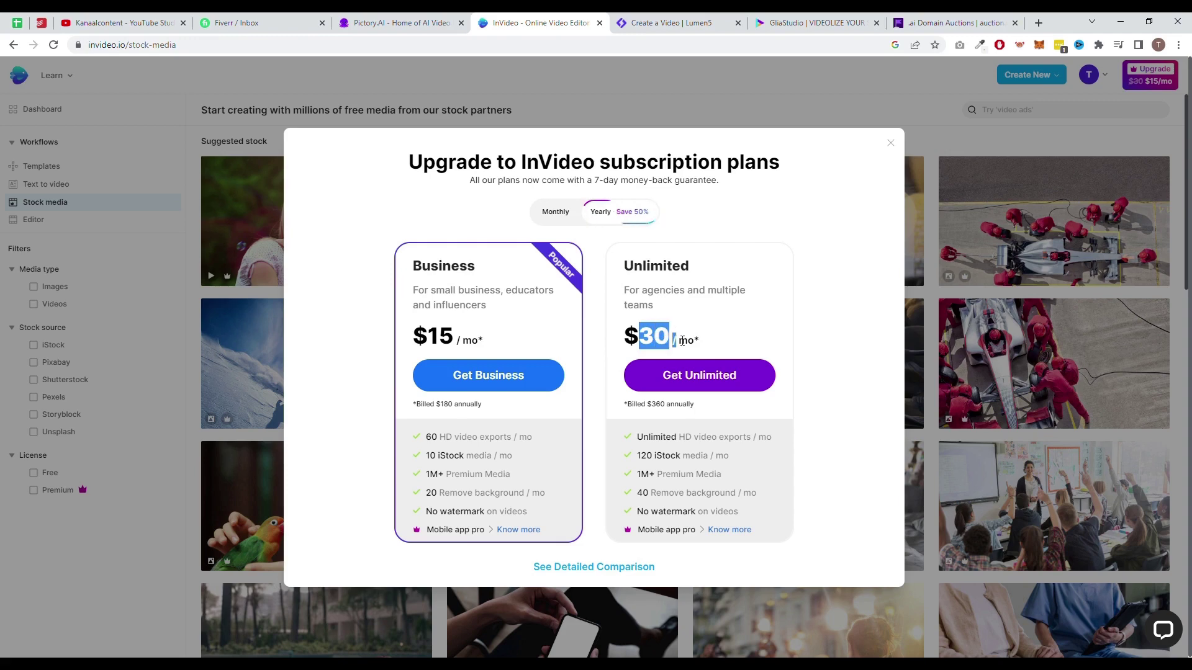
{"action": "left_click", "coordinate": [659, 337]}
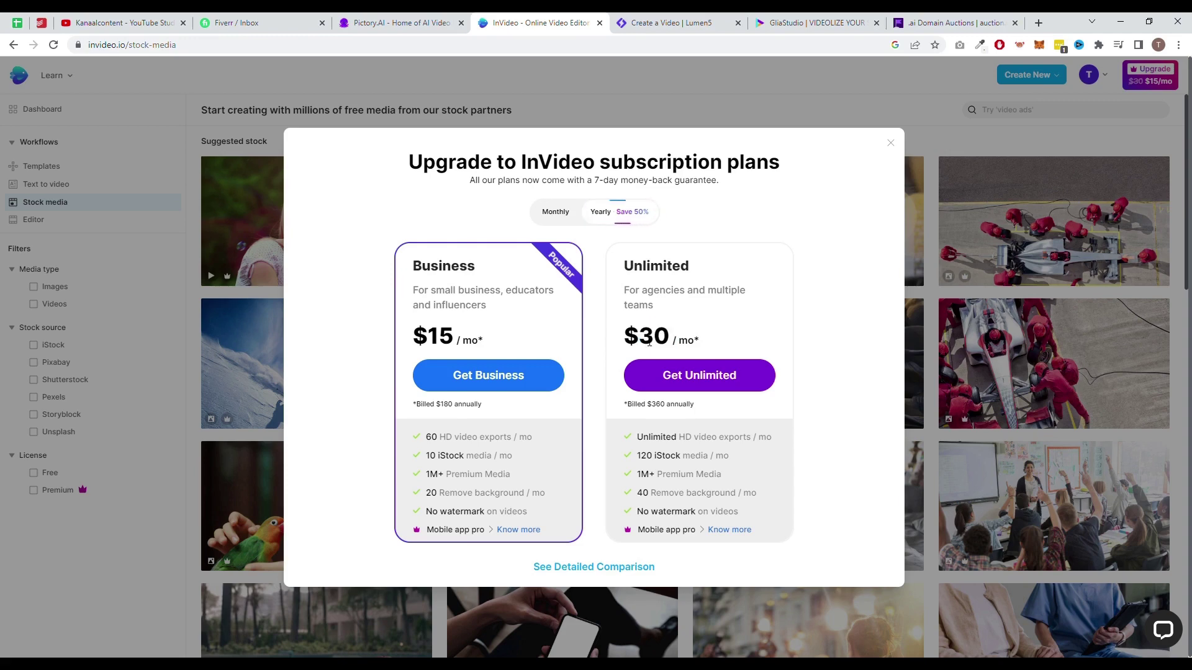
{"action": "triple_click", "coordinate": [663, 461]}
{"action": "triple_click", "coordinate": [717, 475]}
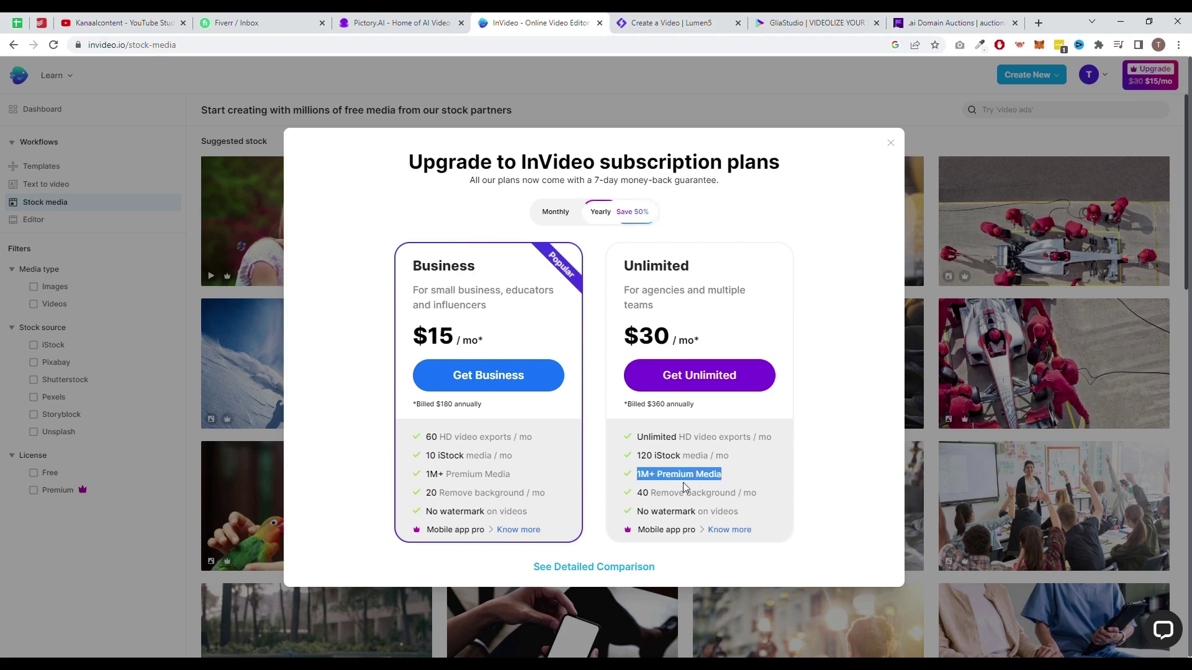
{"action": "left_click", "coordinate": [770, 417]}
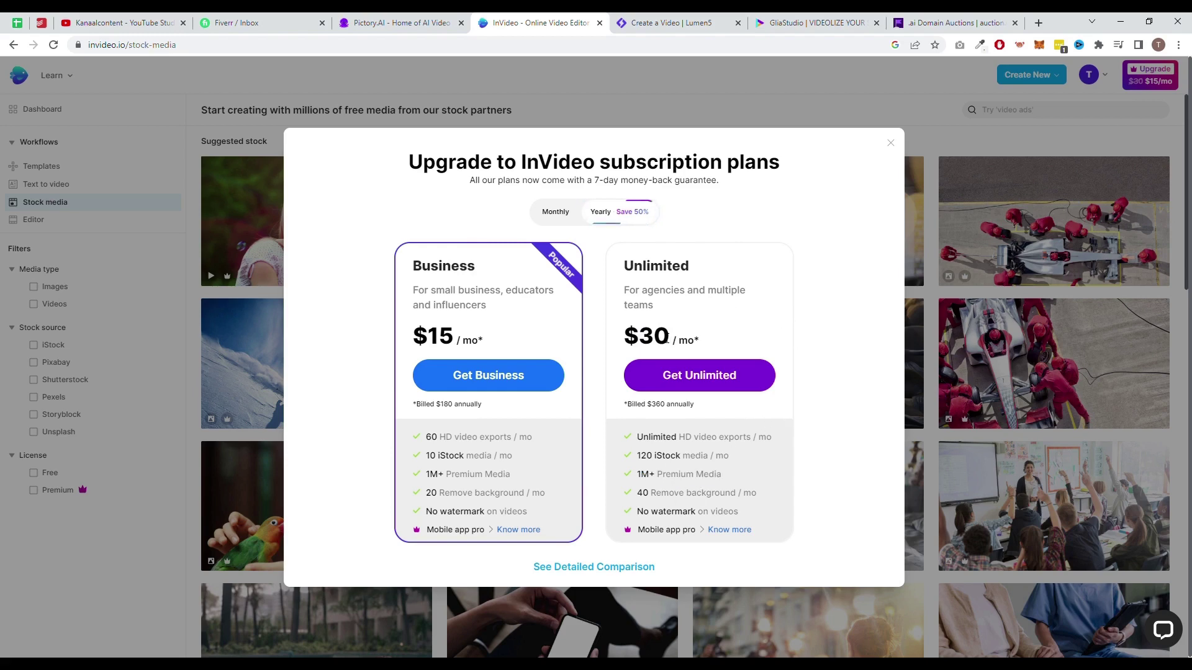
{"action": "left_click", "coordinate": [560, 212]}
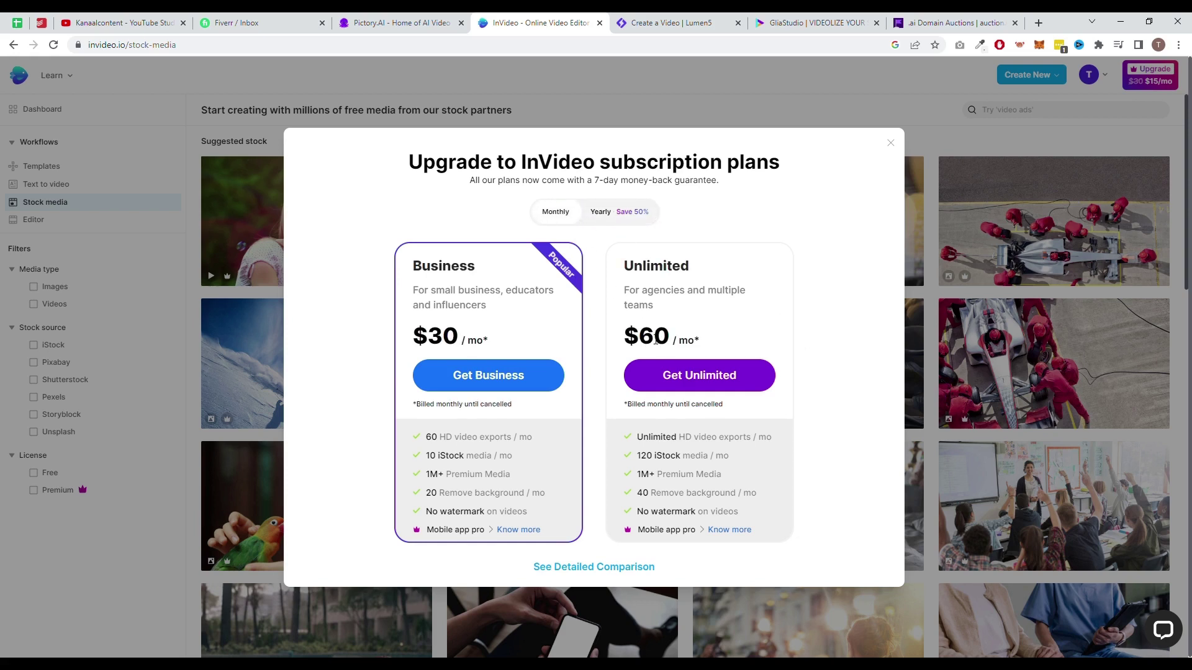
{"action": "left_click", "coordinate": [616, 211]}
{"action": "left_click_drag", "start_coordinate": [665, 408], "coordinate": [659, 412]}
{"action": "left_click", "coordinate": [659, 411]}
{"action": "key", "text": "alt+Left"}
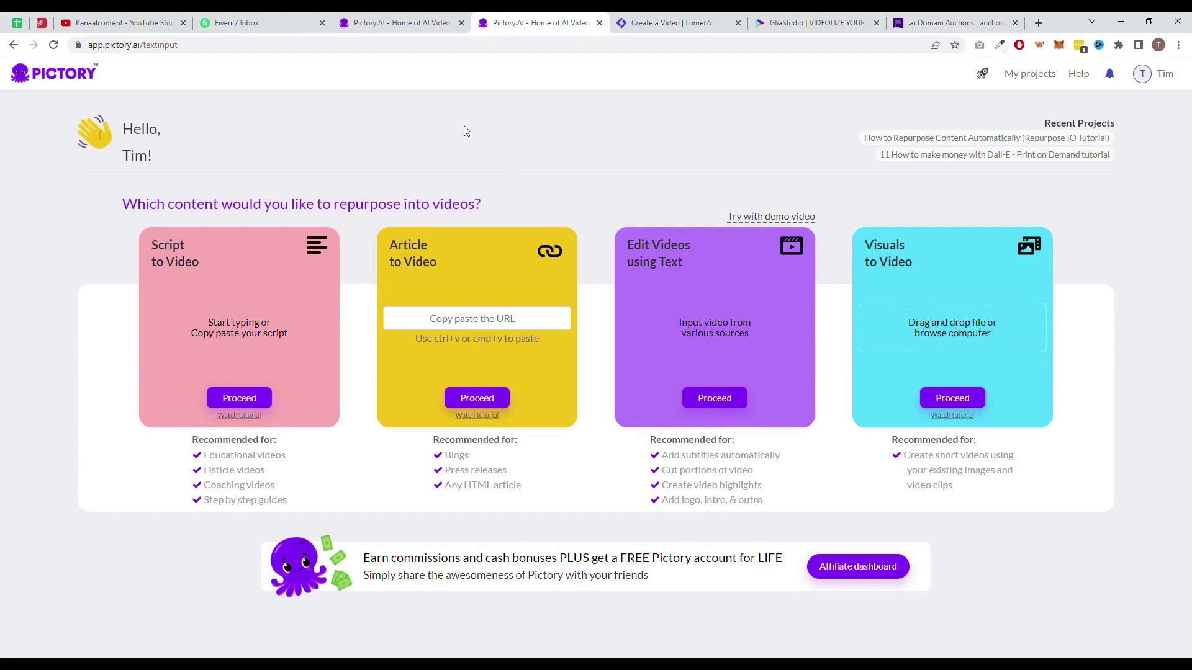
Switch to the Pictory storyboard for the 'How to Repurpose Content Automatically' project
{"action": "left_click", "coordinate": [422, 25]}
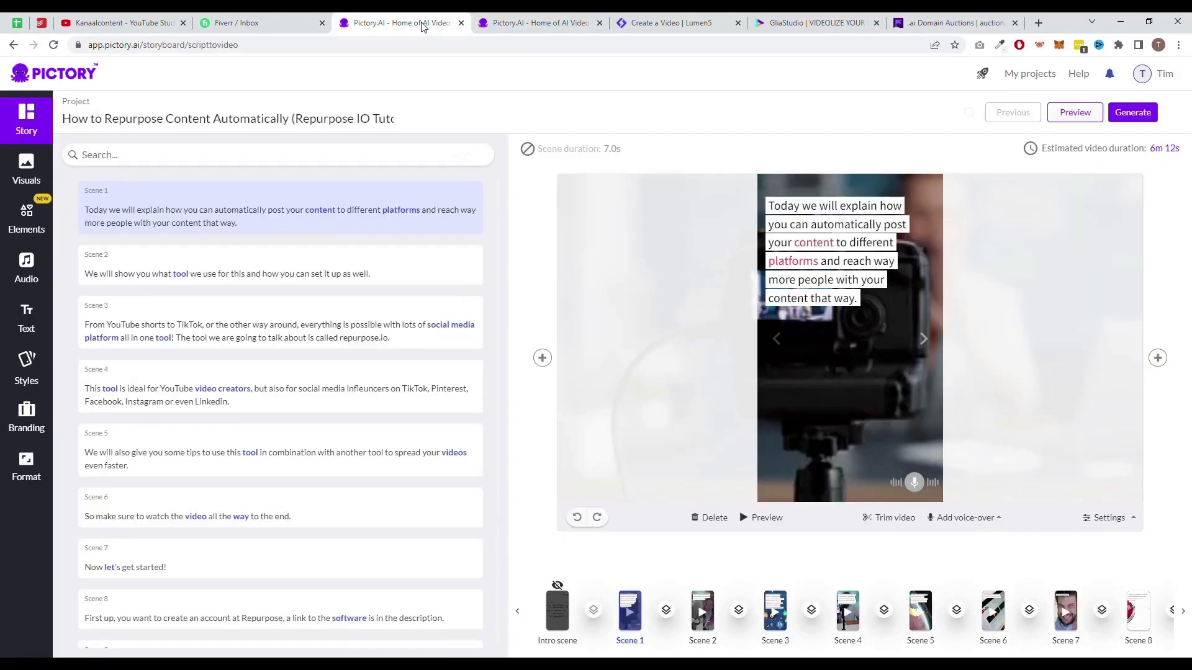
Open the visuals library and scroll through the available scene visuals
{"action": "left_click", "coordinate": [25, 177]}
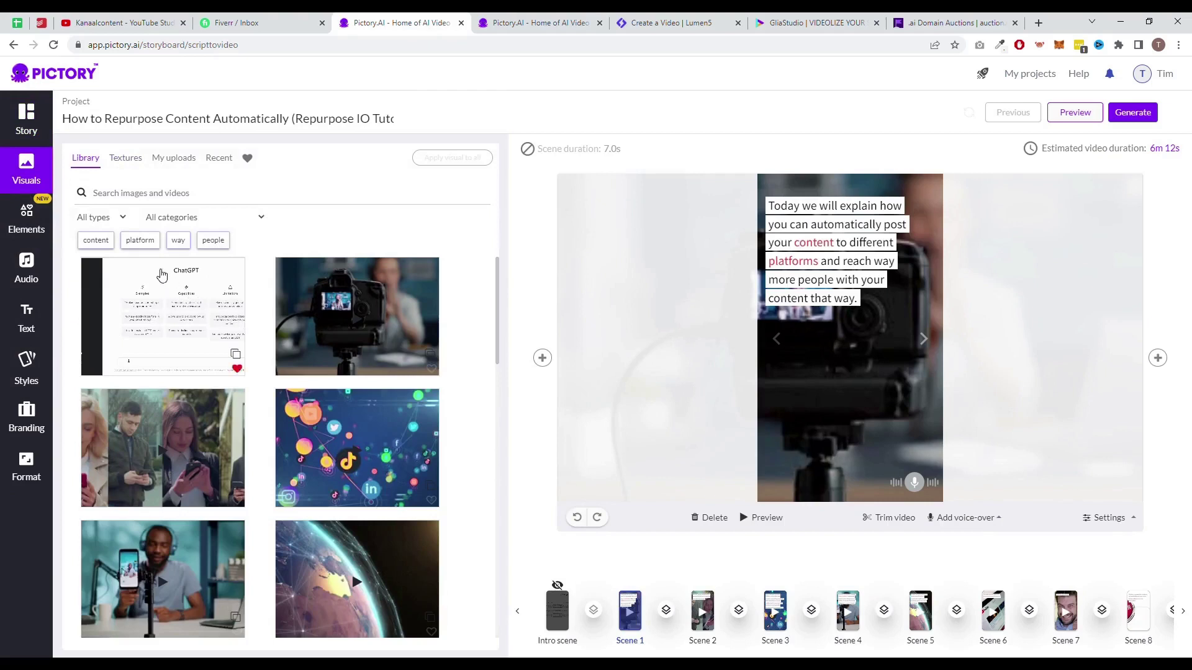
{"action": "scroll", "coordinate": [126, 283], "scroll_direction": "down", "scroll_amount": 4}
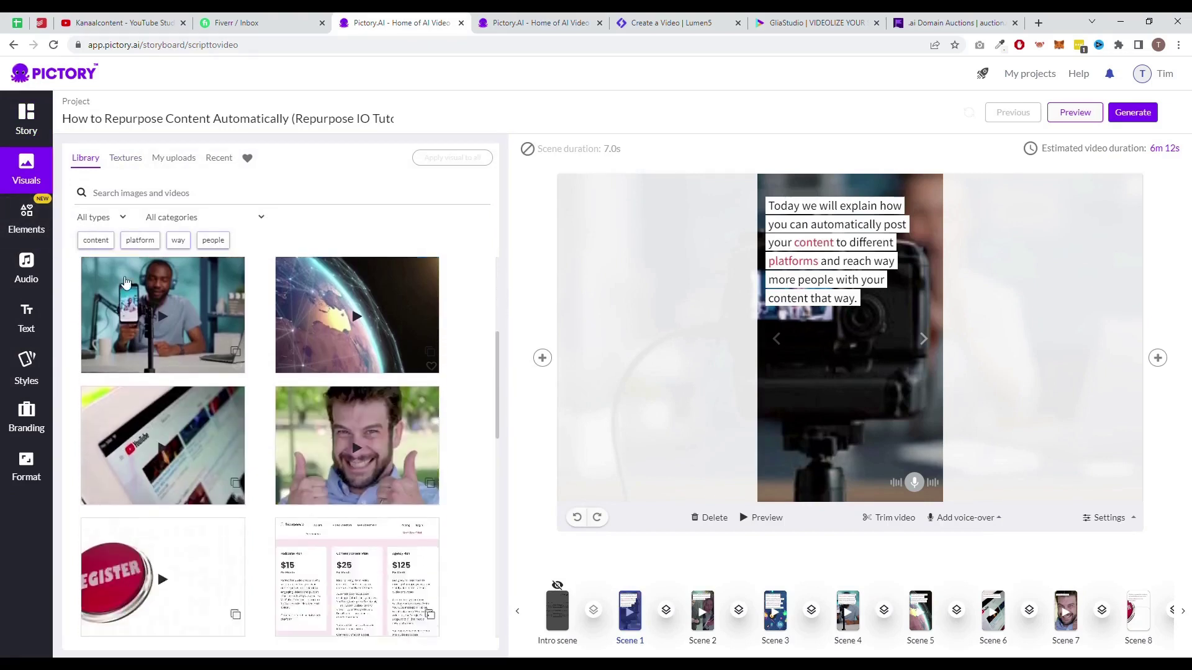
{"action": "scroll", "coordinate": [126, 282], "scroll_direction": "down", "scroll_amount": 3}
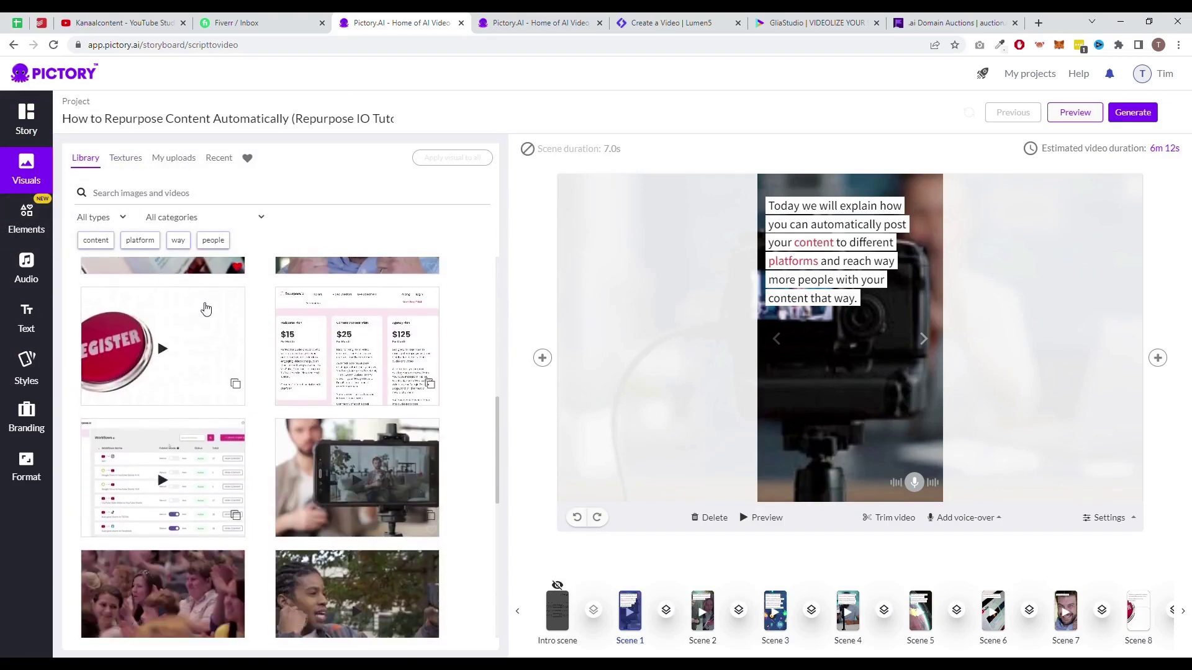
Peek at the Pictory home page, preview Scene 3 in the storyboard, then return to the home page tab
{"action": "left_click", "coordinate": [535, 24]}
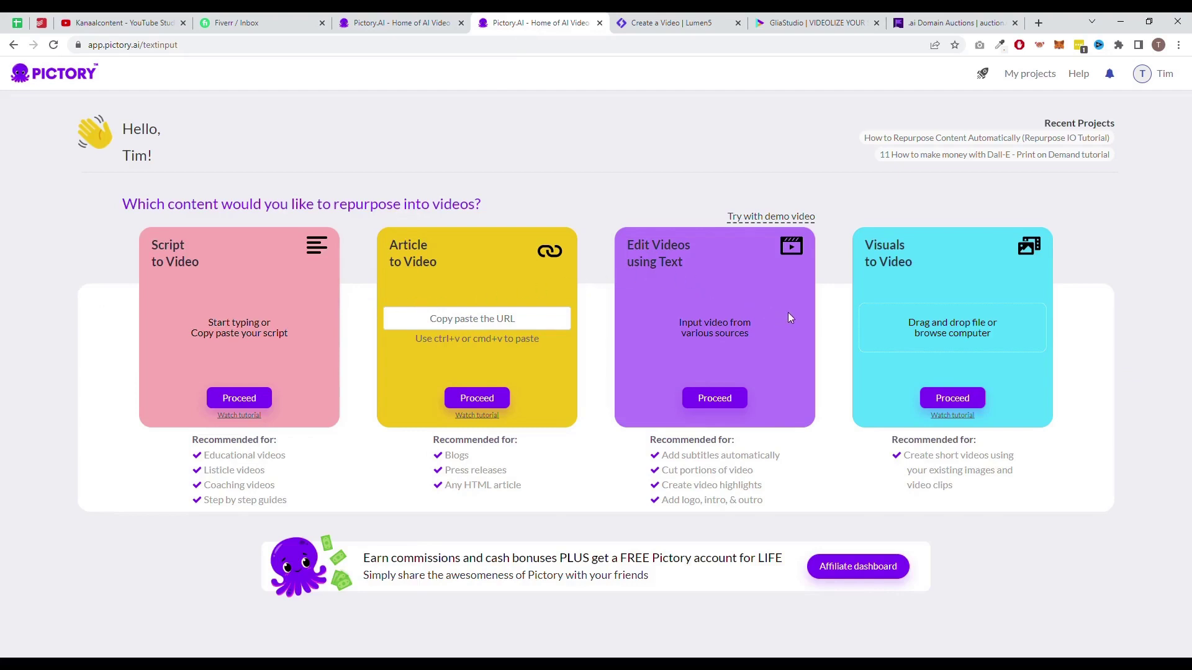
{"action": "left_click", "coordinate": [401, 28]}
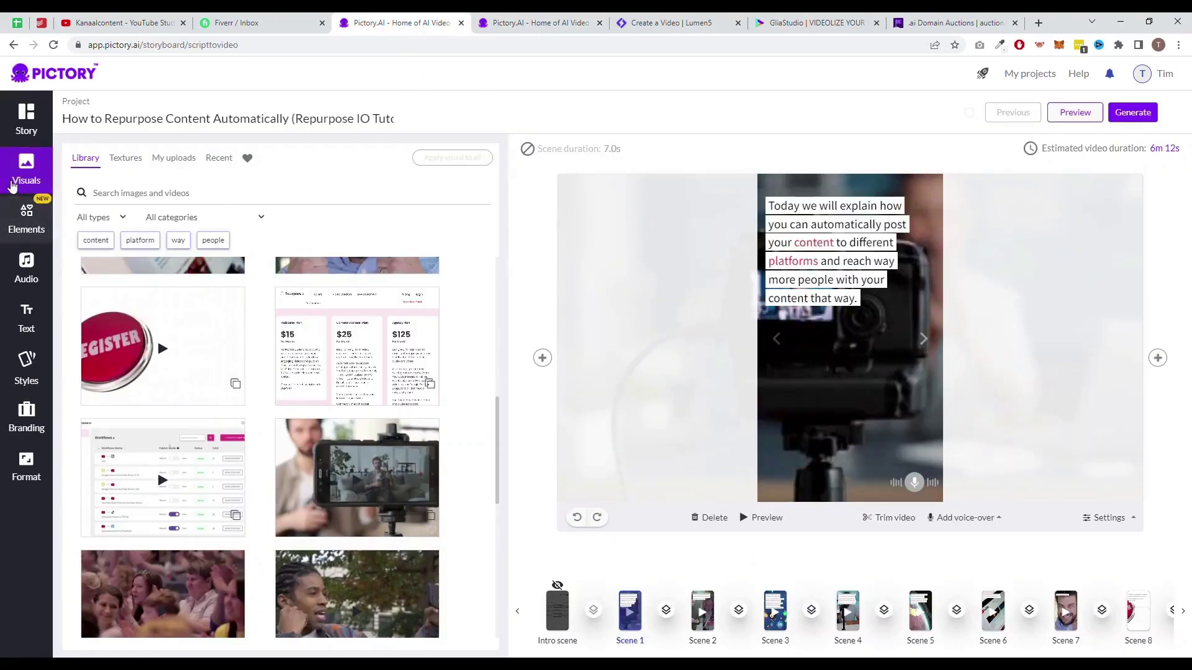
{"action": "scroll", "coordinate": [269, 330], "scroll_direction": "down", "scroll_amount": 2}
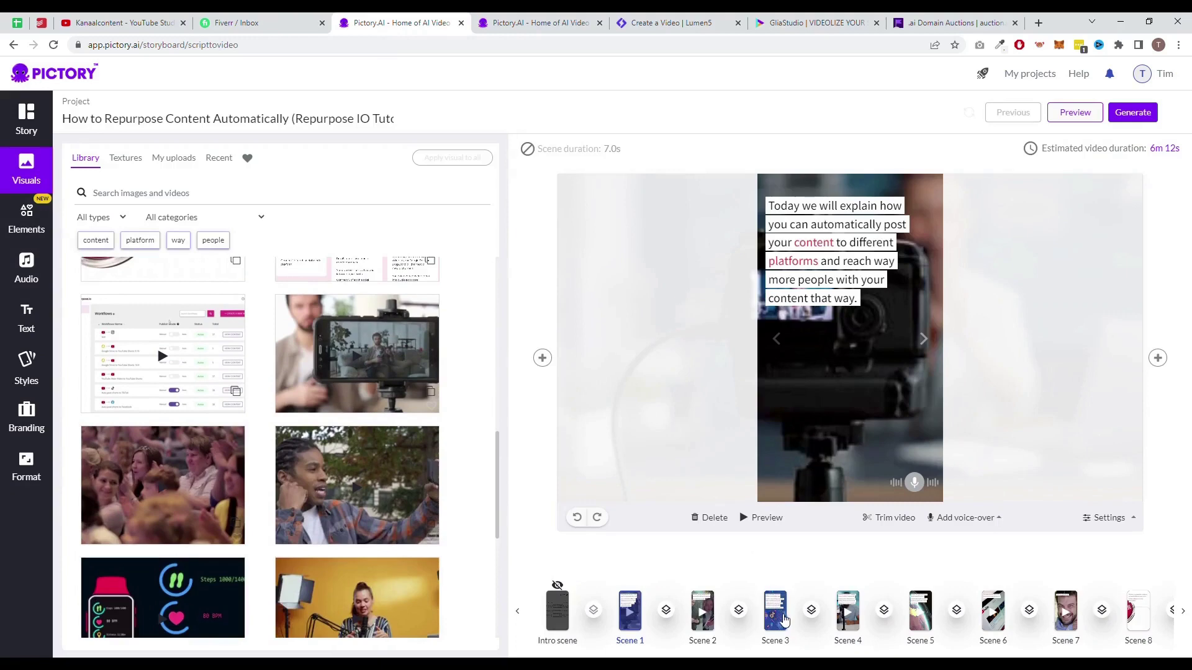
{"action": "left_click", "coordinate": [776, 614]}
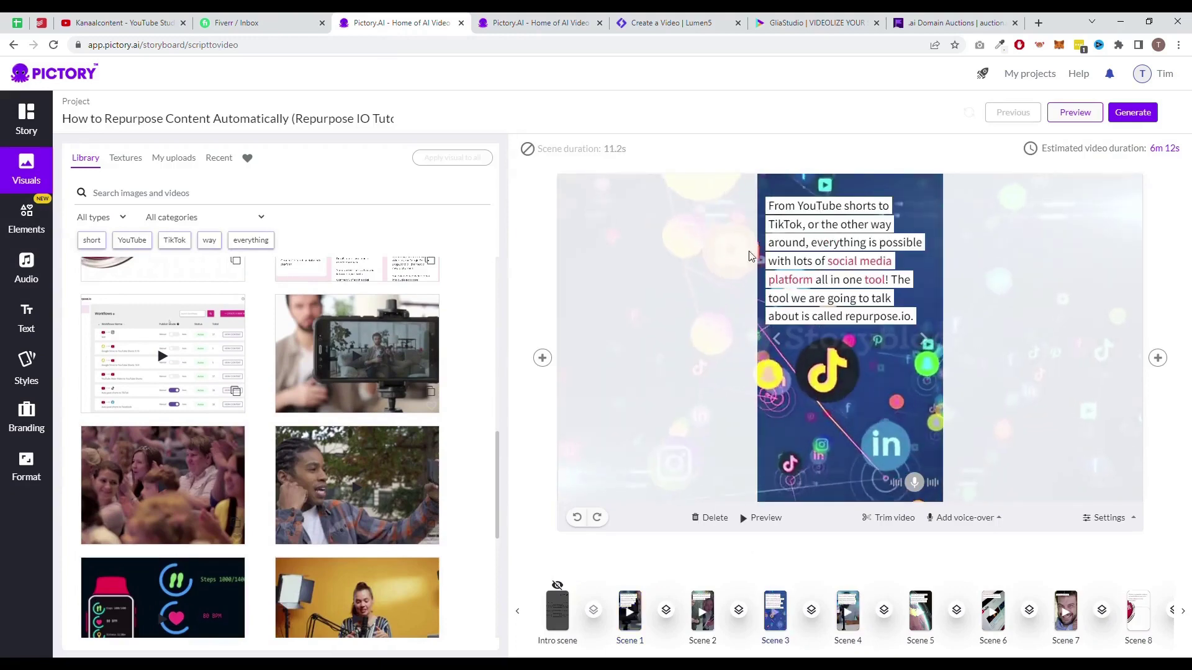
{"action": "left_click", "coordinate": [555, 26]}
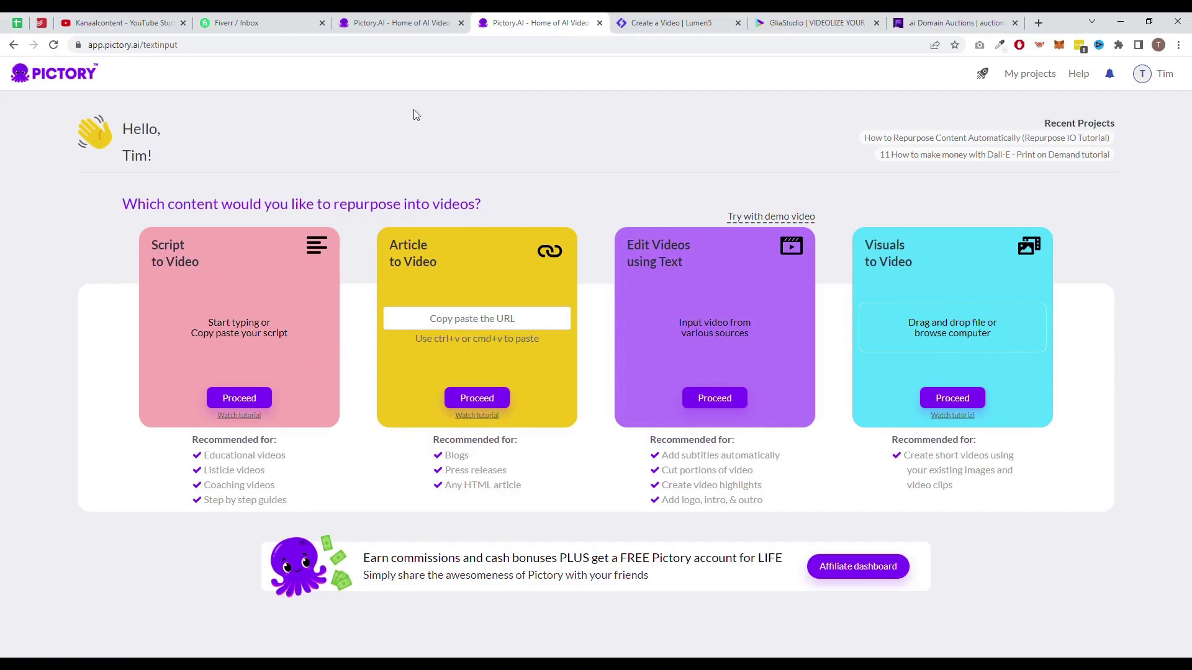
Back in the storyboard, view the voice-over voice list and the Generate output options
{"action": "left_click", "coordinate": [411, 26]}
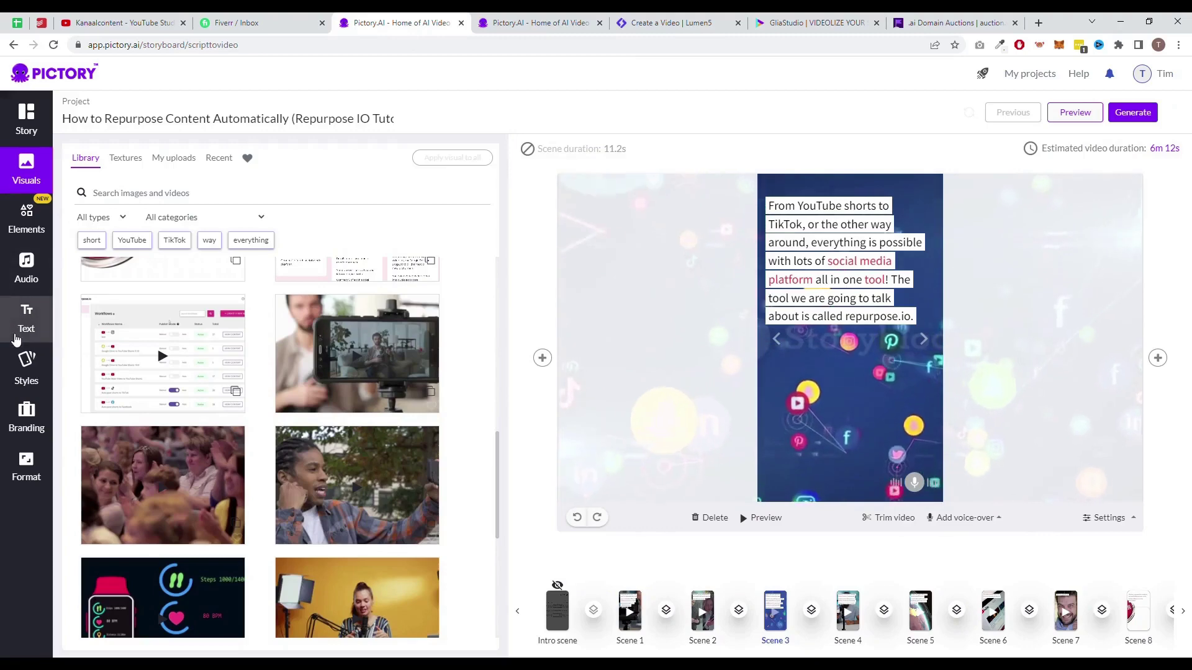
{"action": "left_click", "coordinate": [44, 268]}
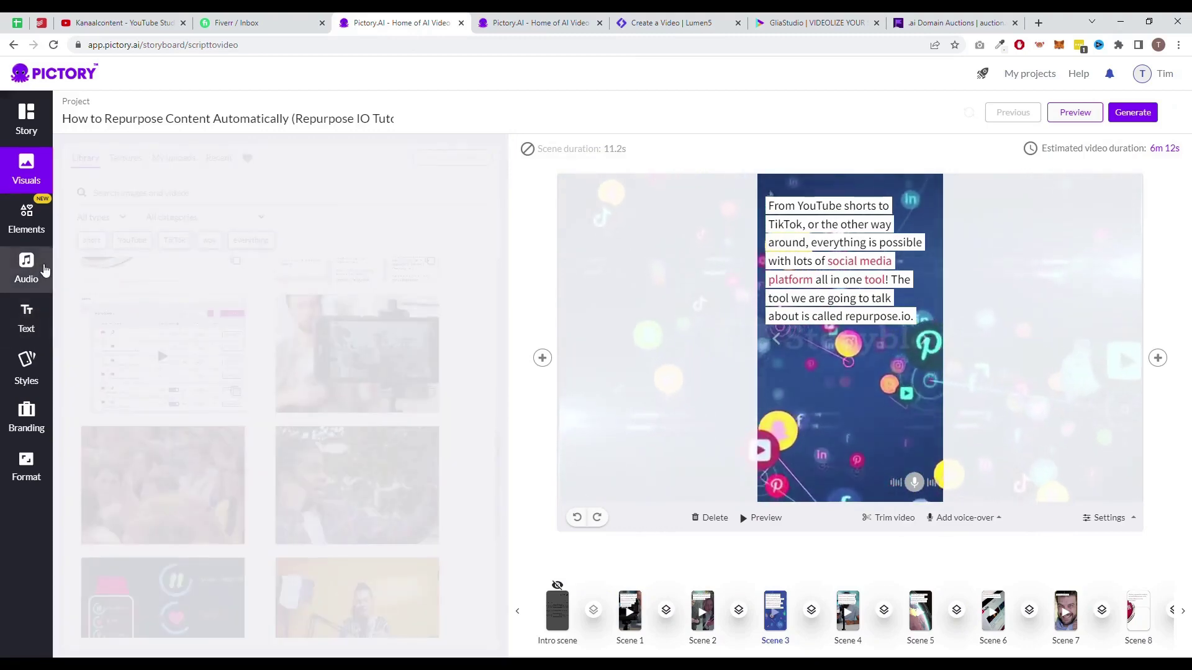
{"action": "left_click", "coordinate": [185, 162]}
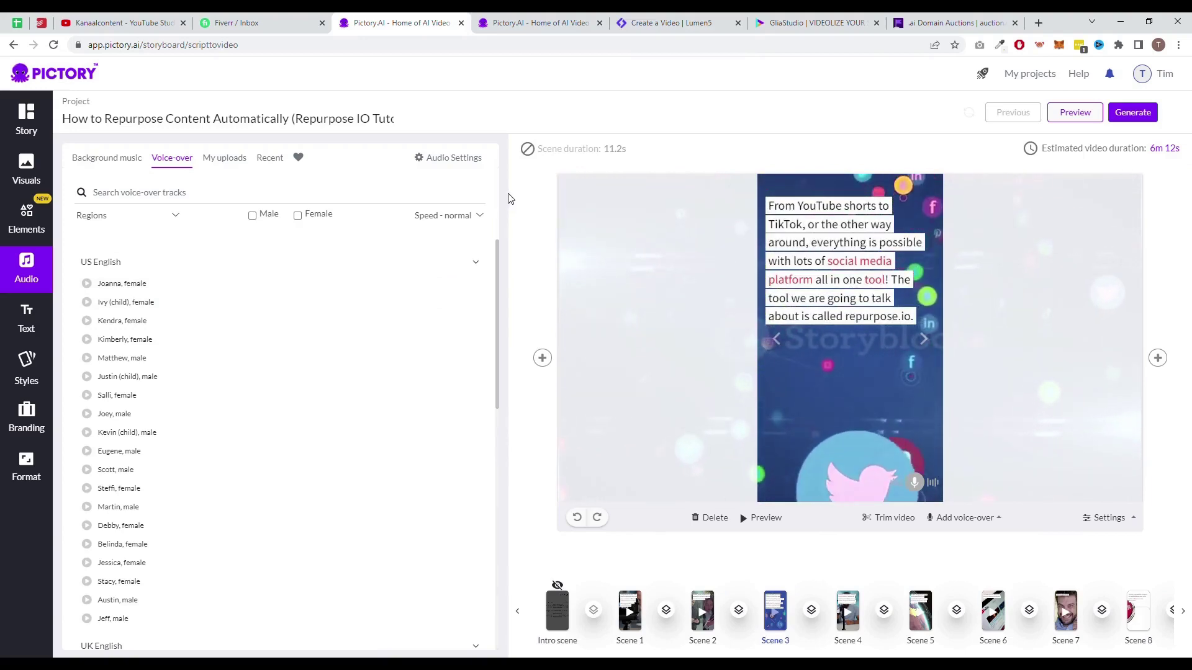
{"action": "left_click", "coordinate": [1131, 116]}
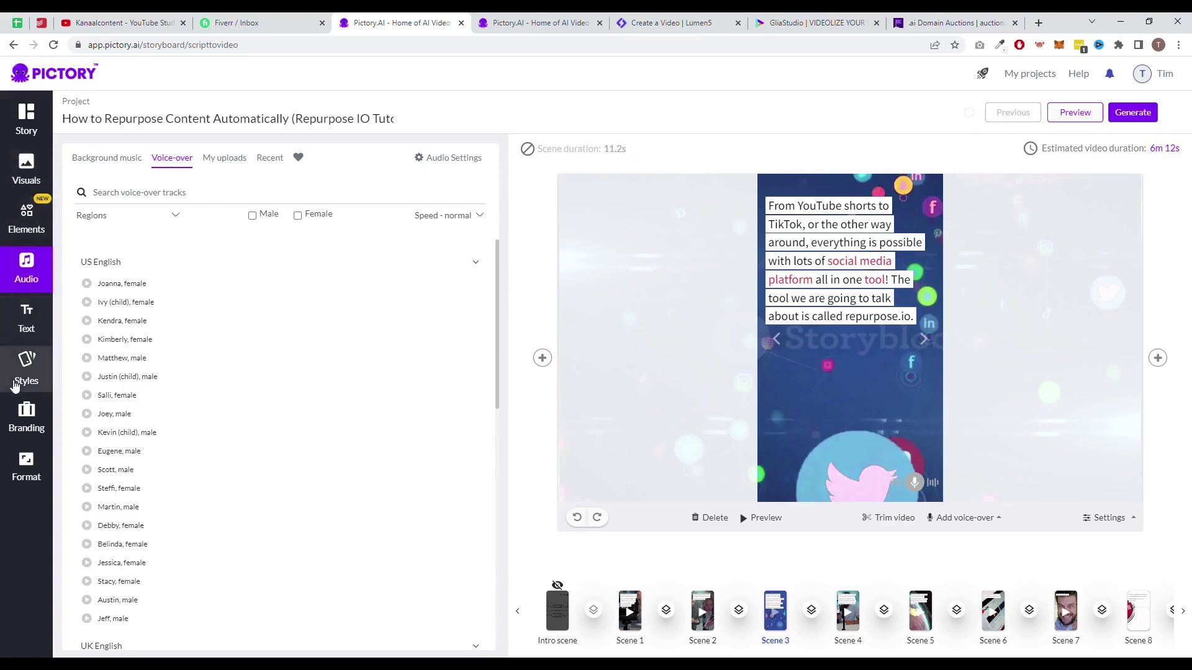
{"action": "left_click", "coordinate": [26, 218]}
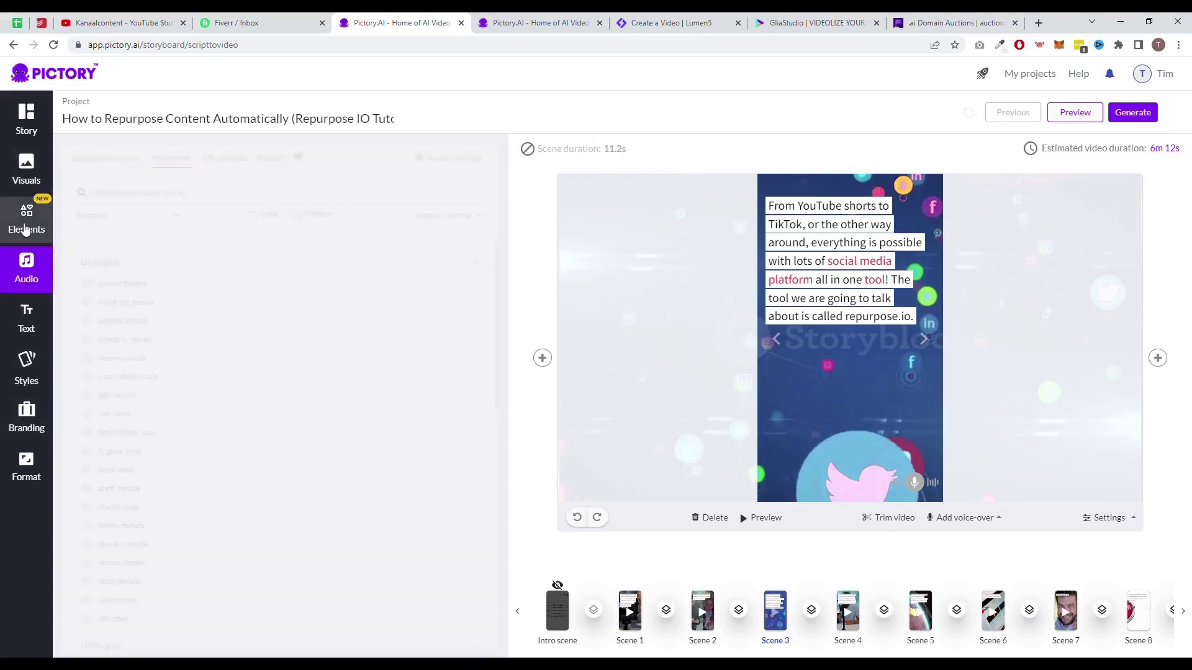
Toggle Pictory plan prices between monthly and annual billing and highlight the free trial description
{"action": "scroll", "coordinate": [500, 354], "scroll_direction": "down", "scroll_amount": 7}
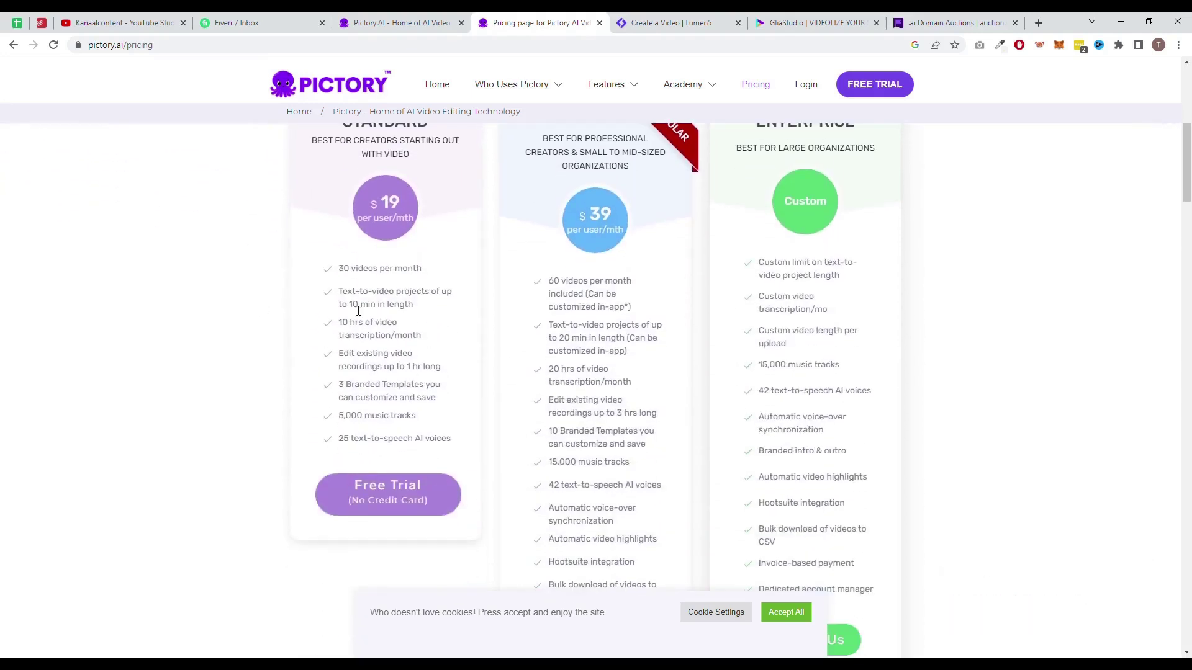
{"action": "scroll", "coordinate": [469, 286], "scroll_direction": "up", "scroll_amount": 3}
{"action": "left_click", "coordinate": [646, 214]}
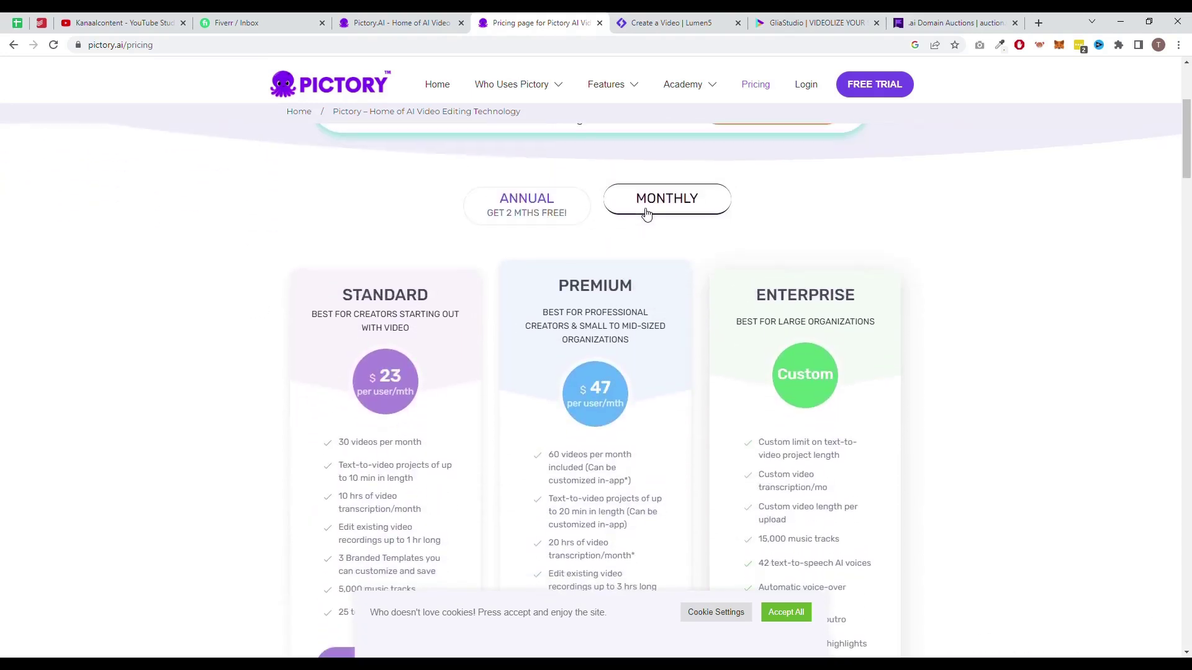
{"action": "left_click", "coordinate": [529, 209]}
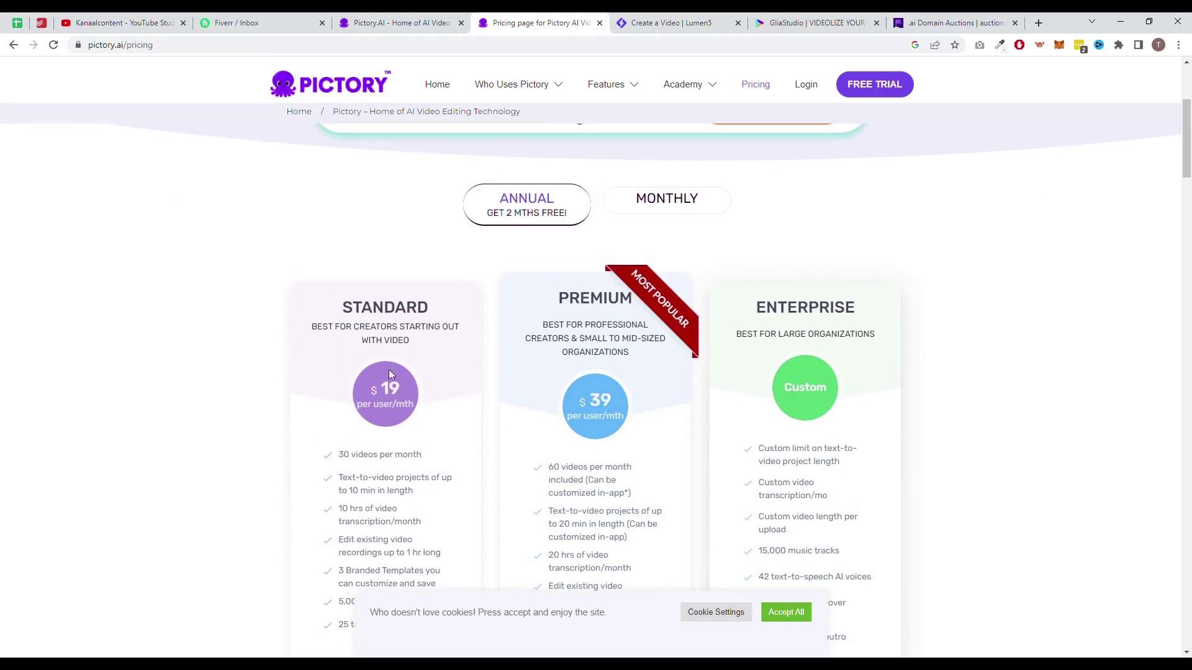
{"action": "left_click", "coordinate": [295, 351]}
{"action": "scroll", "coordinate": [296, 348], "scroll_direction": "up", "scroll_amount": 3}
{"action": "triple_click", "coordinate": [561, 289]}
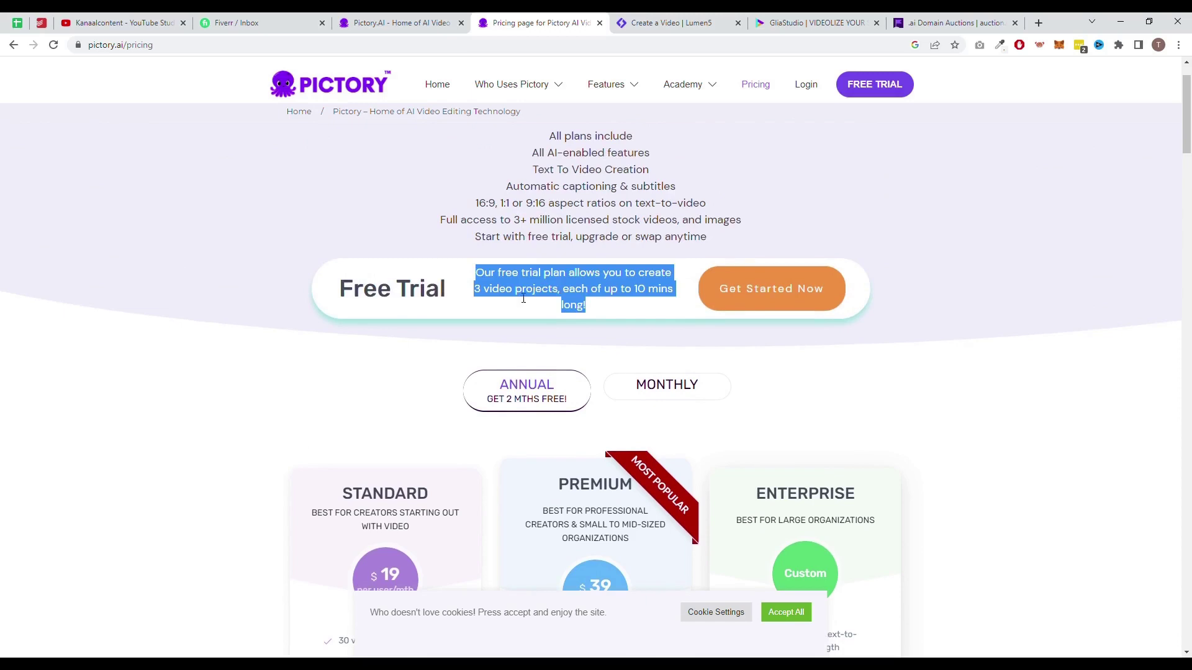
{"action": "left_click", "coordinate": [508, 329]}
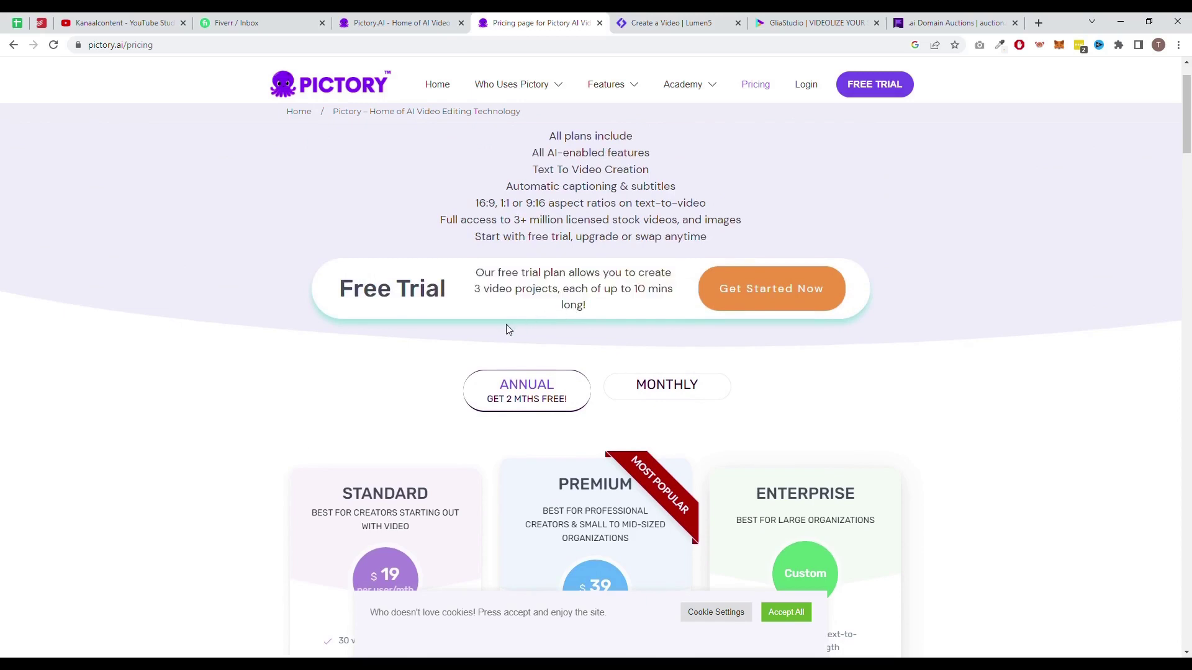
Scroll to Compare plans and expand, then collapse, the Create Videos From Scripts & Blogs row
{"action": "scroll", "coordinate": [207, 373], "scroll_direction": "down", "scroll_amount": 4}
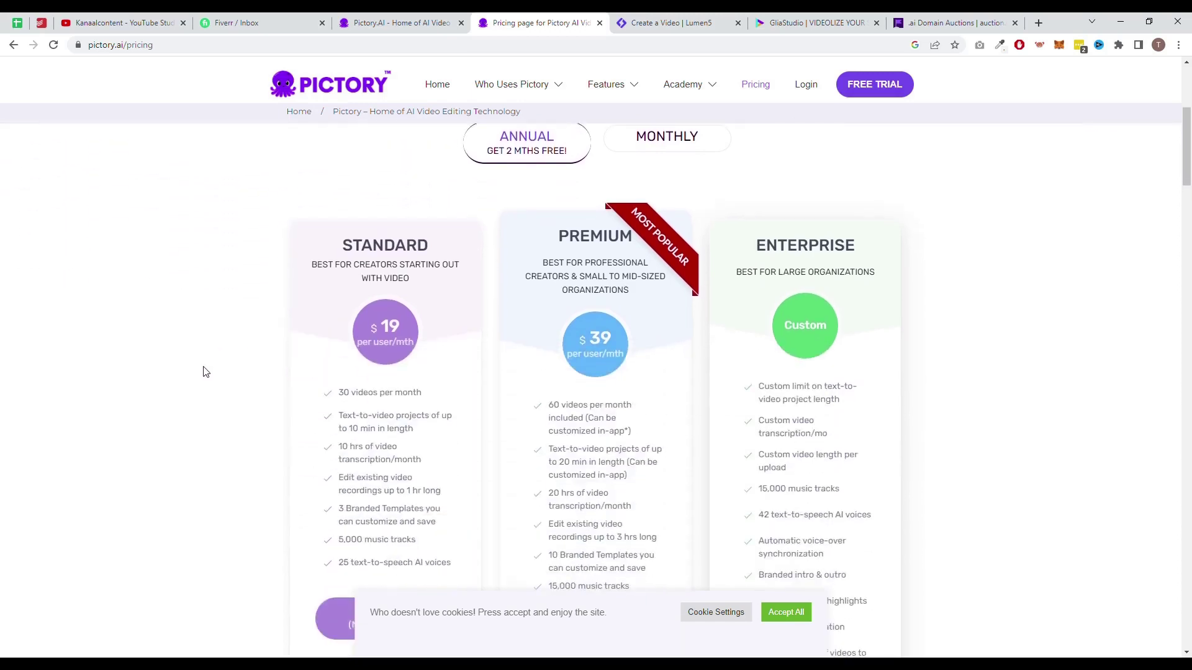
{"action": "scroll", "coordinate": [206, 372], "scroll_direction": "down", "scroll_amount": 3}
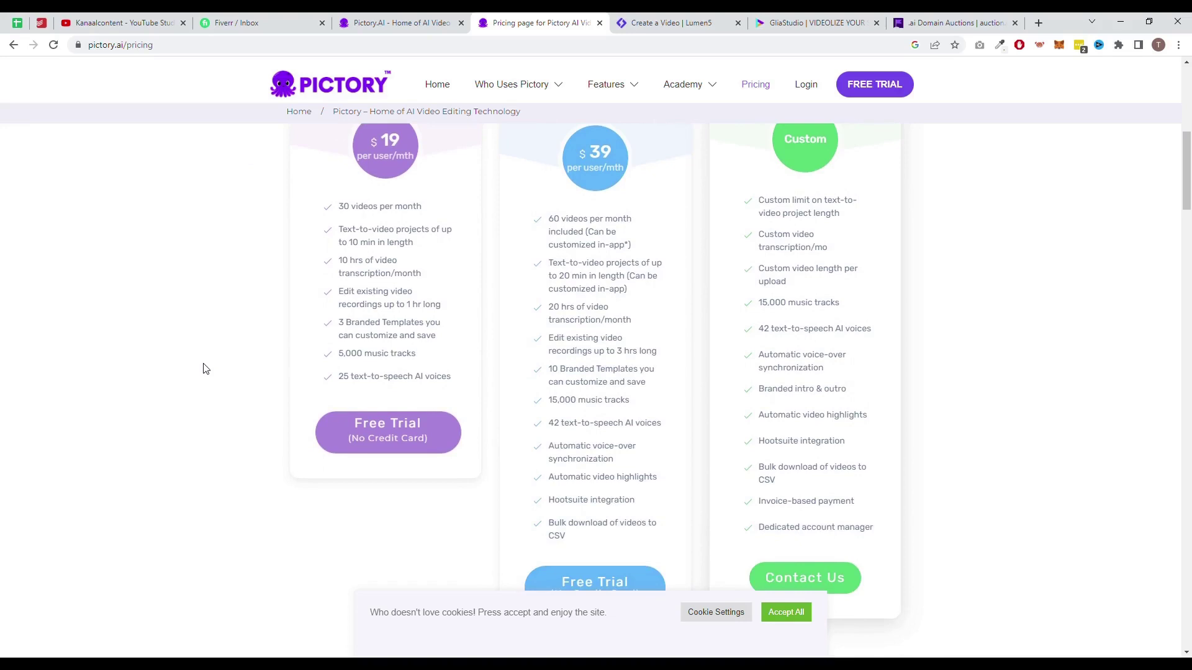
{"action": "scroll", "coordinate": [208, 365], "scroll_direction": "down", "scroll_amount": 5}
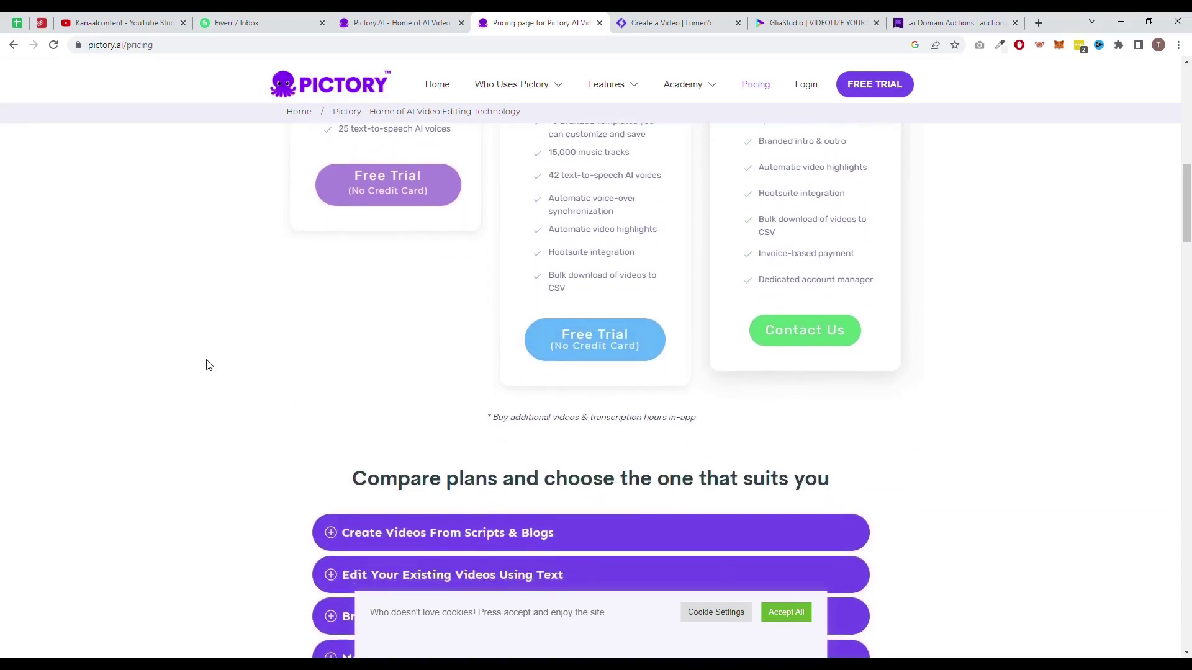
{"action": "scroll", "coordinate": [206, 365], "scroll_direction": "down", "scroll_amount": 2}
{"action": "scroll", "coordinate": [224, 355], "scroll_direction": "down", "scroll_amount": 1}
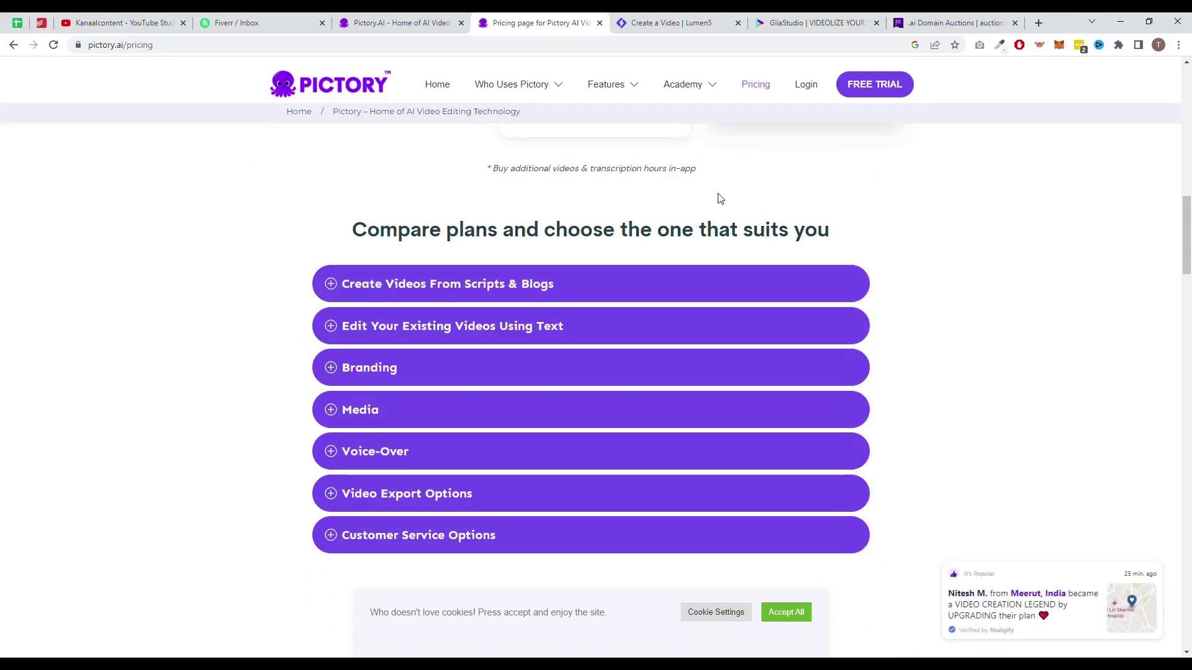
{"action": "left_click", "coordinate": [433, 293]}
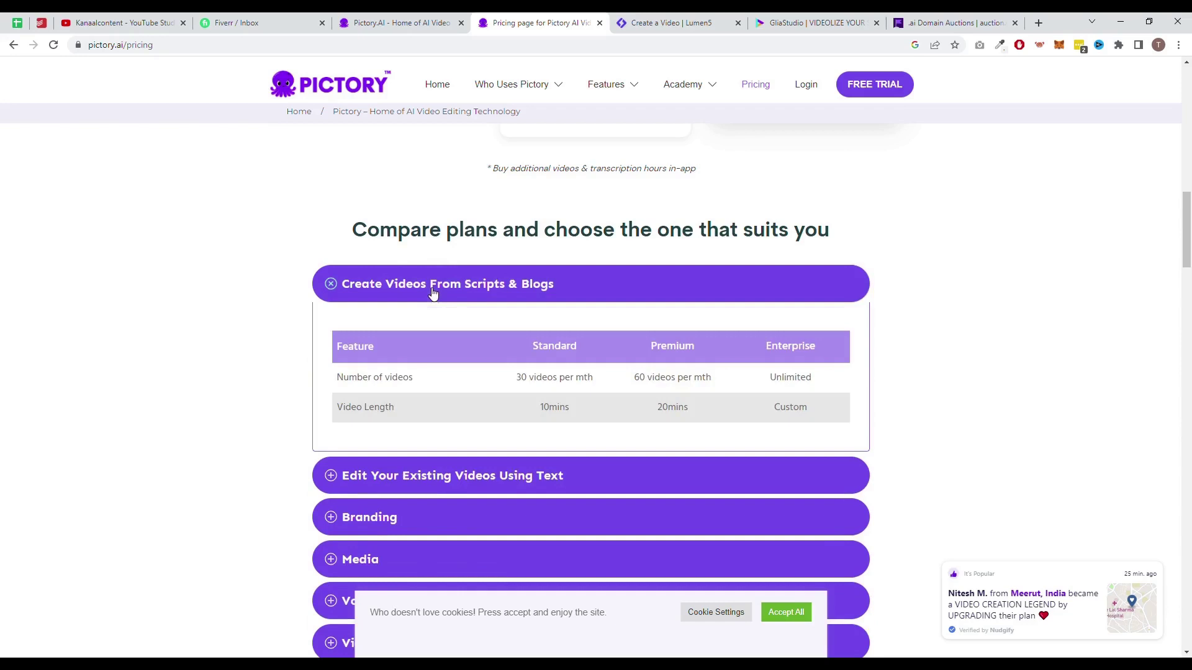
{"action": "left_click", "coordinate": [435, 286]}
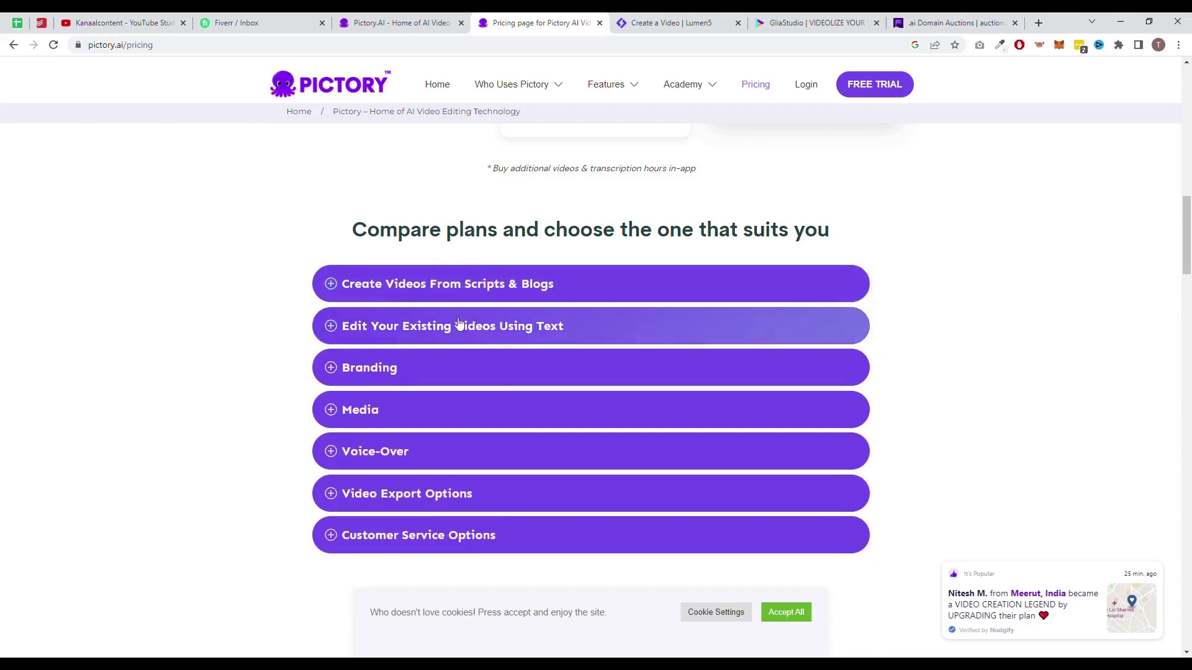
{"action": "scroll", "coordinate": [402, 327], "scroll_direction": "up", "scroll_amount": 10}
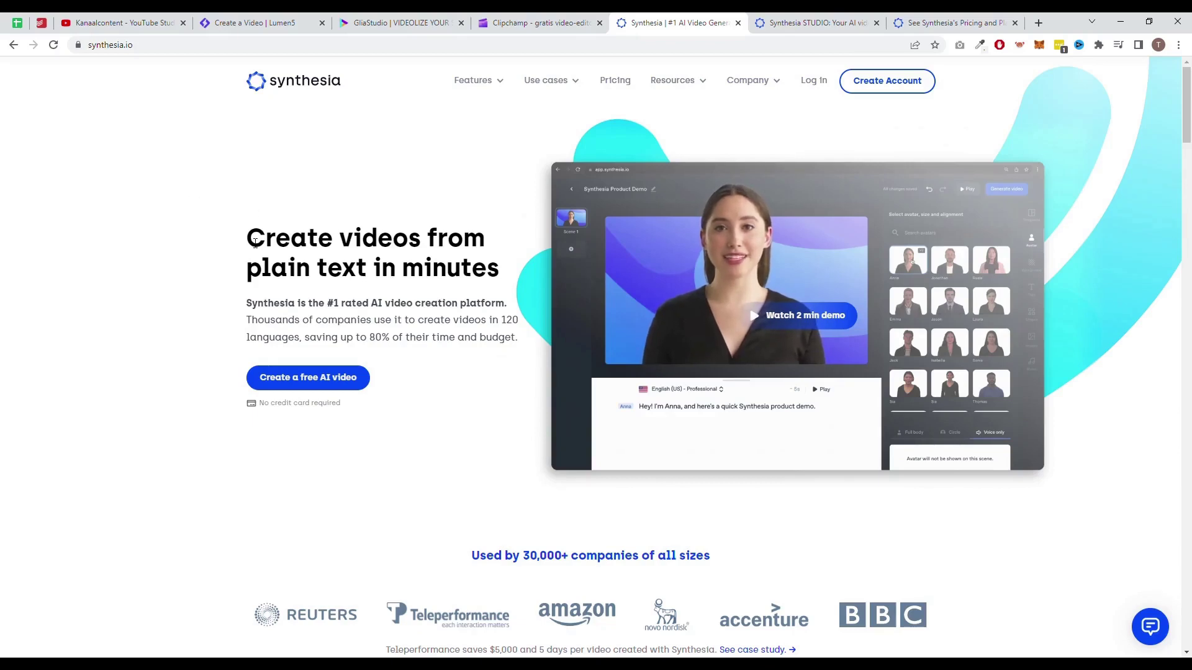
Highlight the 'Create videos from plain text in minutes' headline, then open AI avatars from Features in a new tab
{"action": "left_click_drag", "start_coordinate": [260, 242], "coordinate": [499, 268]}
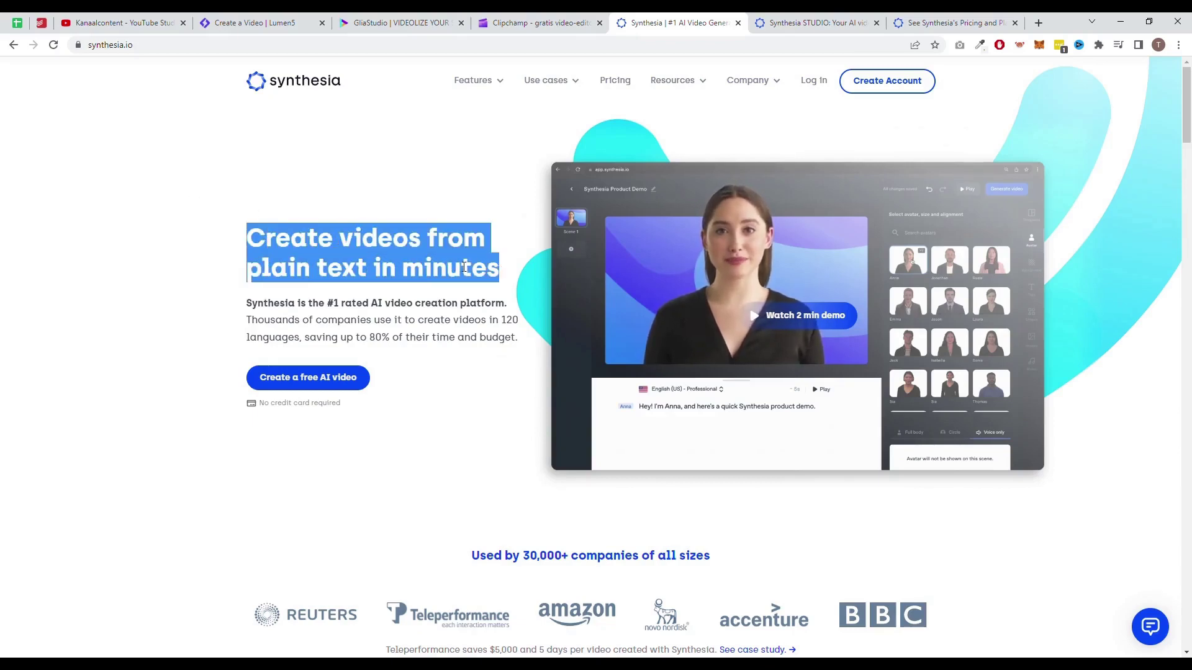
{"action": "left_click", "coordinate": [734, 257]}
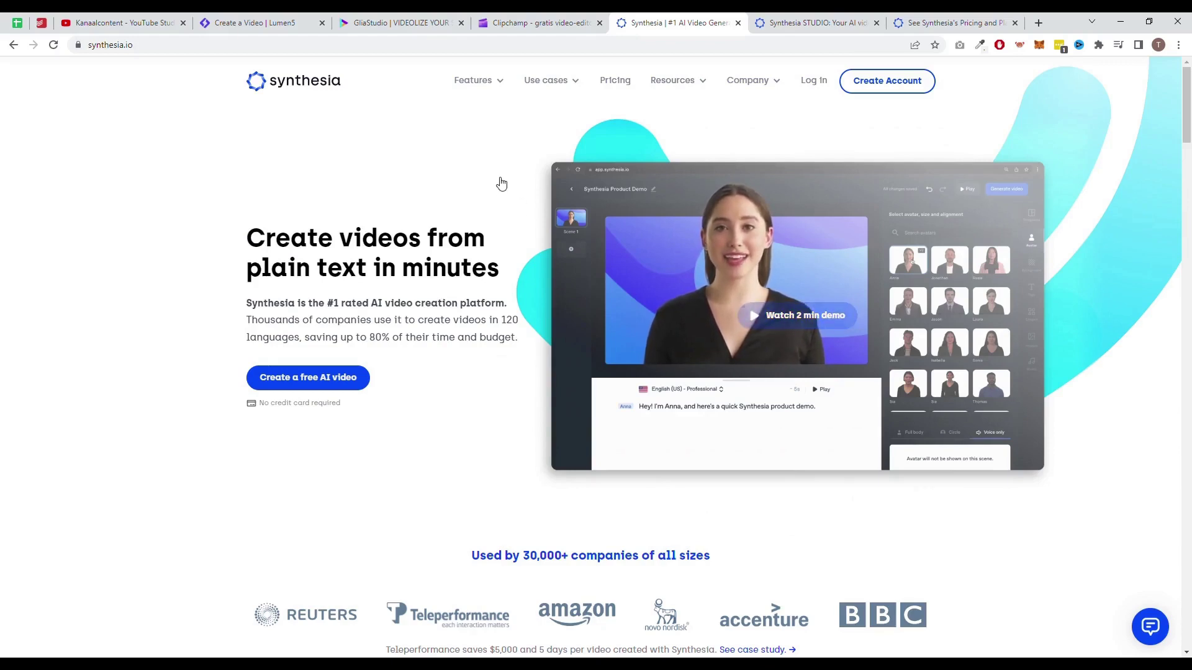
{"action": "mouse_move", "coordinate": [486, 90]}
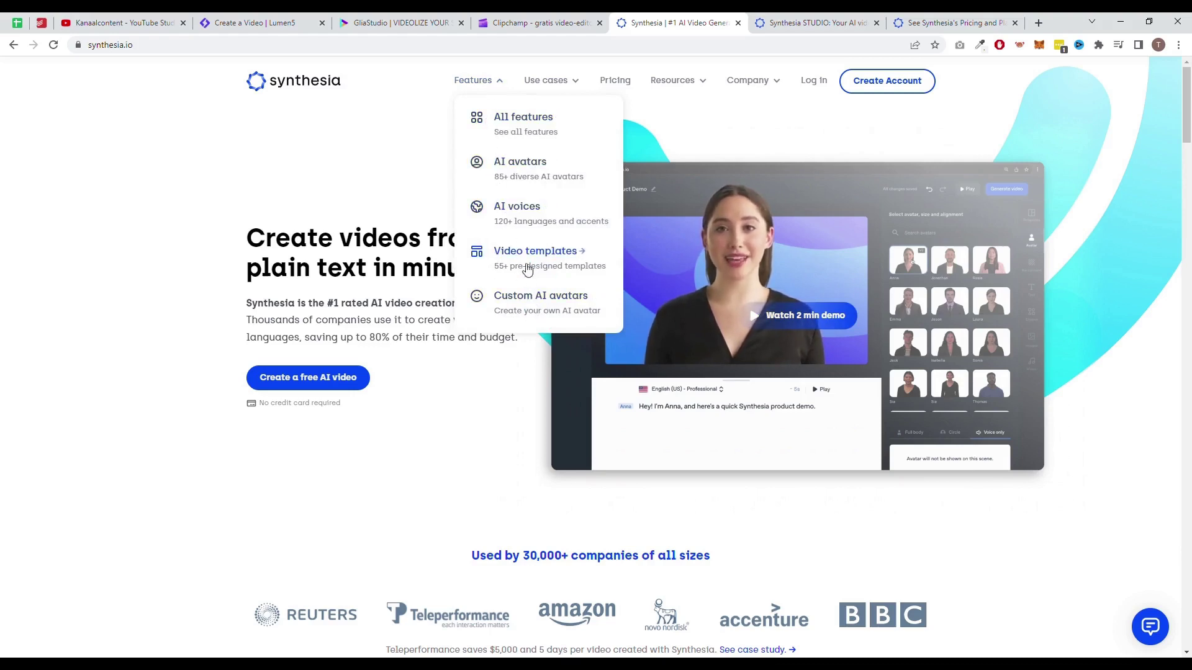
{"action": "middle_click", "coordinate": [548, 164]}
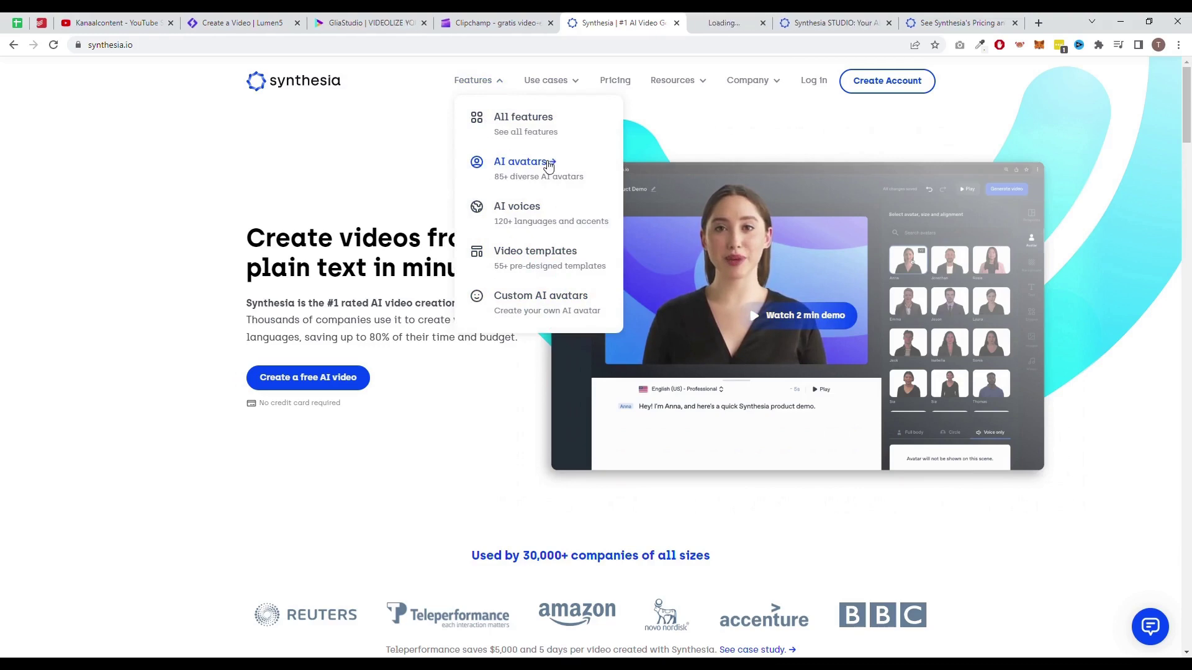
{"action": "mouse_move", "coordinate": [565, 85]}
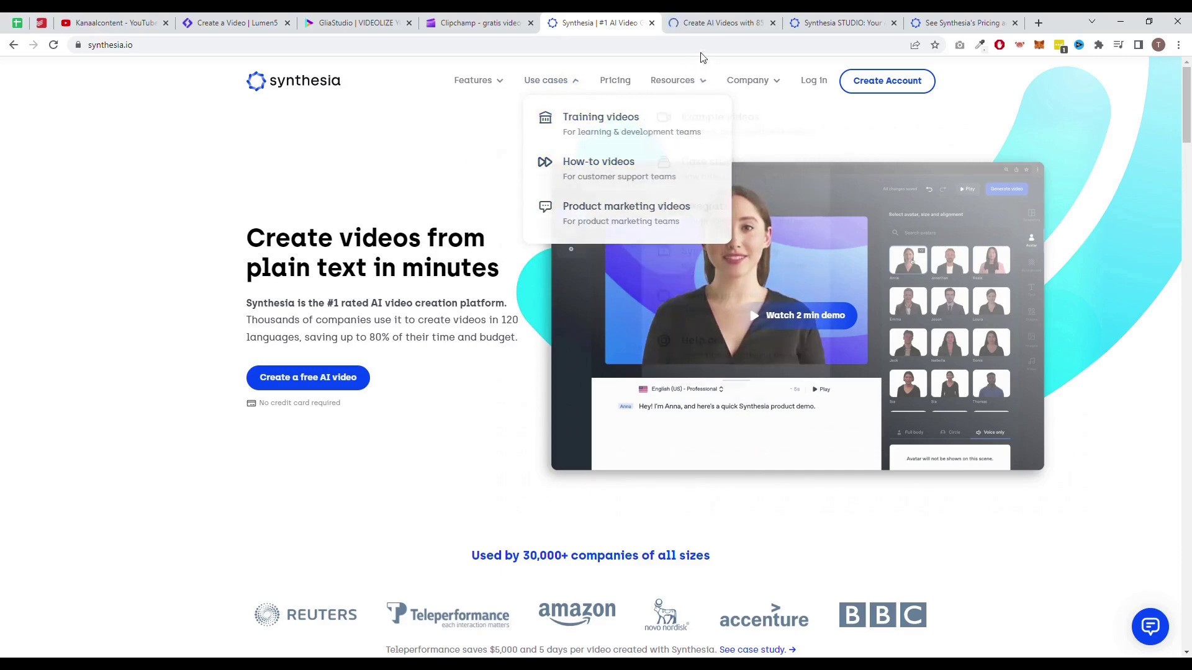
{"action": "left_click", "coordinate": [723, 25]}
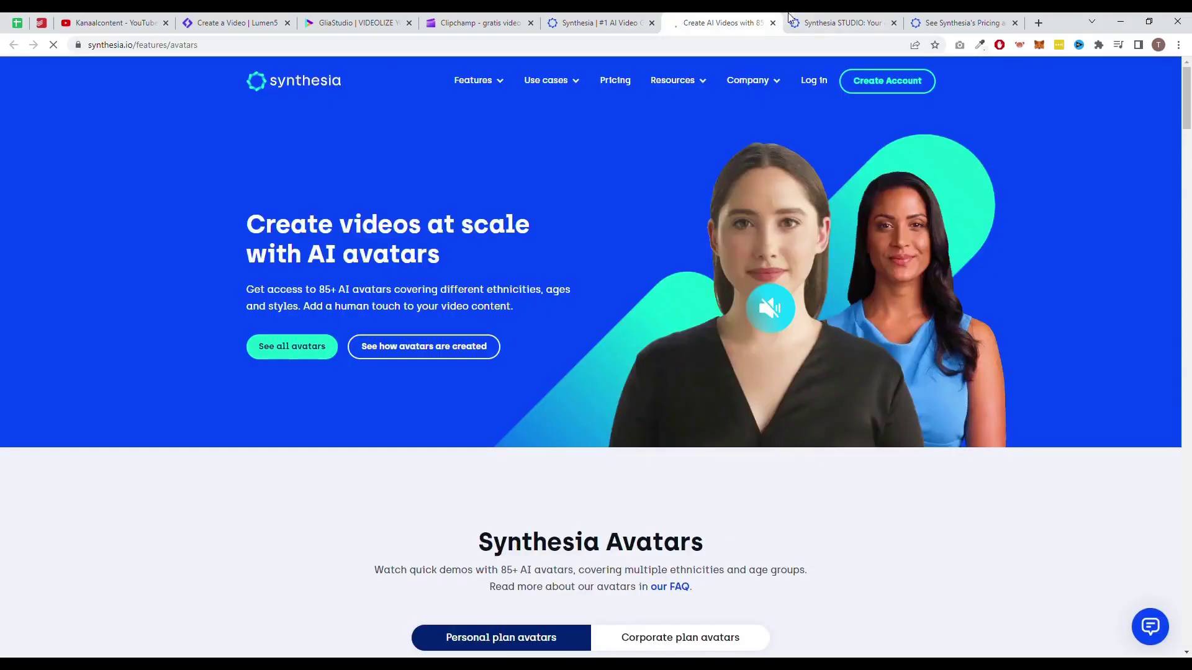
Scroll the AI avatars page and play, then close, Daren's avatar demo video
{"action": "scroll", "coordinate": [645, 223], "scroll_direction": "down", "scroll_amount": 8}
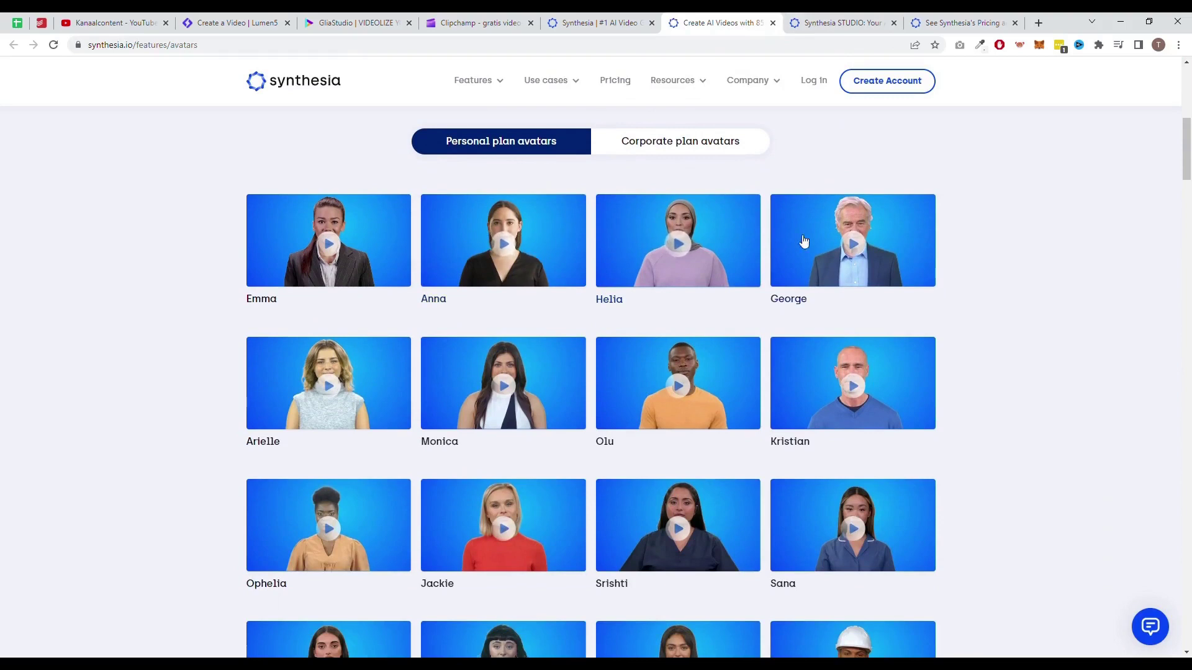
{"action": "scroll", "coordinate": [800, 245], "scroll_direction": "down", "scroll_amount": 3}
{"action": "scroll", "coordinate": [745, 256], "scroll_direction": "down", "scroll_amount": 3}
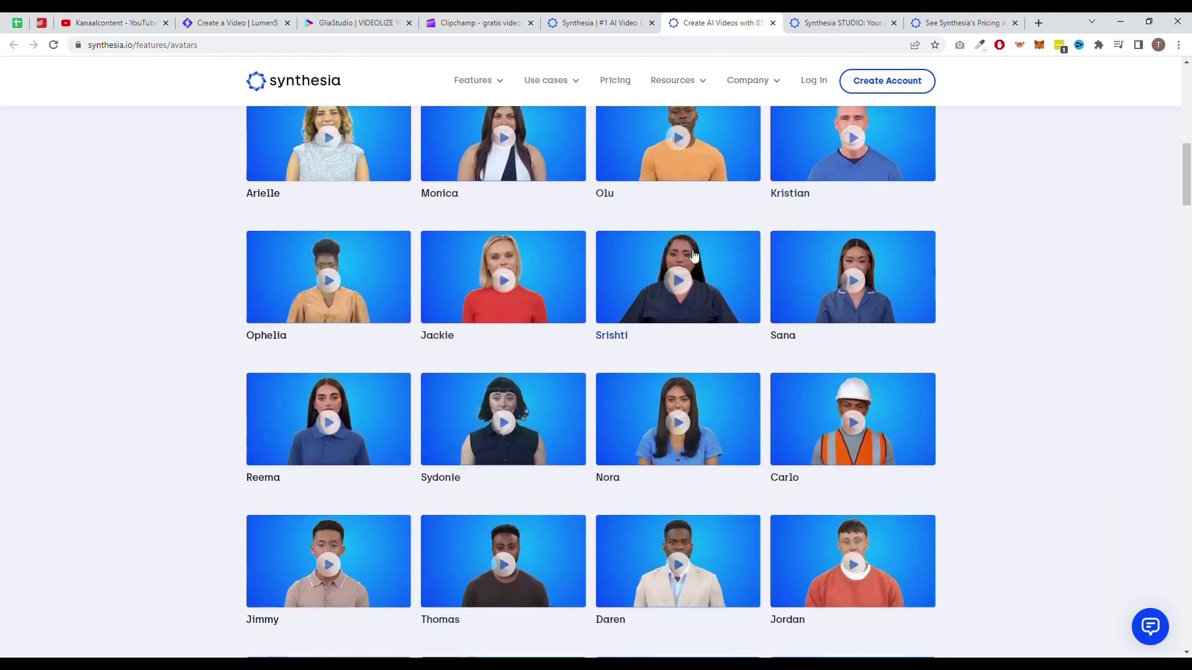
{"action": "scroll", "coordinate": [462, 309], "scroll_direction": "down", "scroll_amount": 1}
{"action": "scroll", "coordinate": [462, 308], "scroll_direction": "down", "scroll_amount": 2}
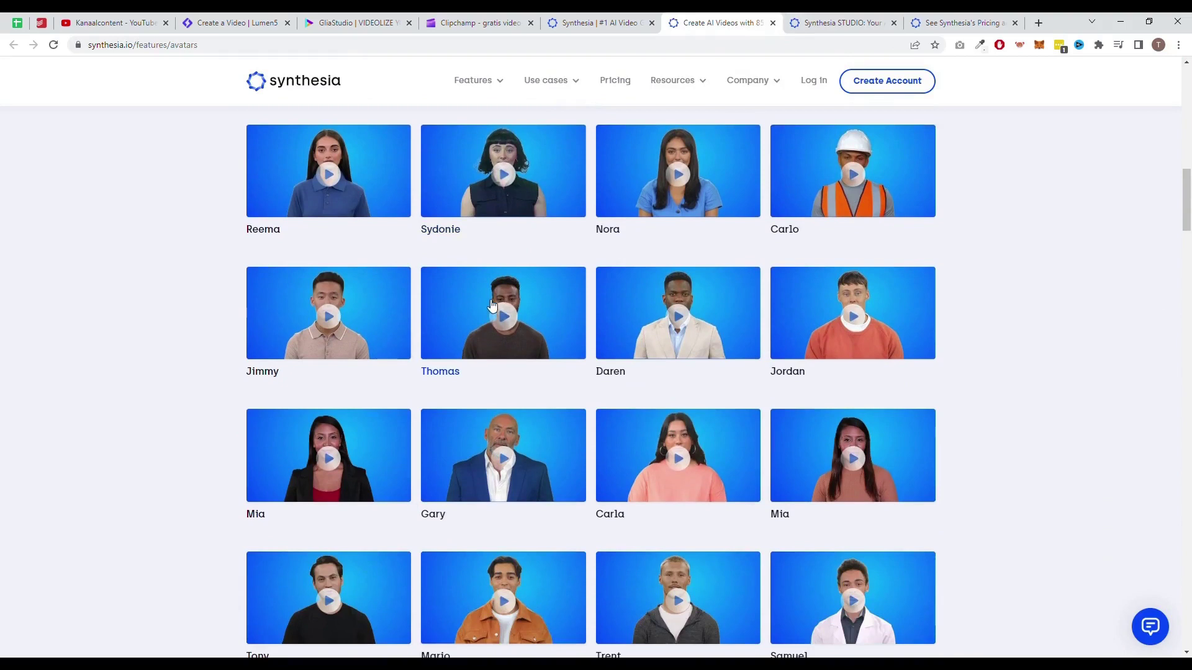
{"action": "left_click", "coordinate": [689, 257]}
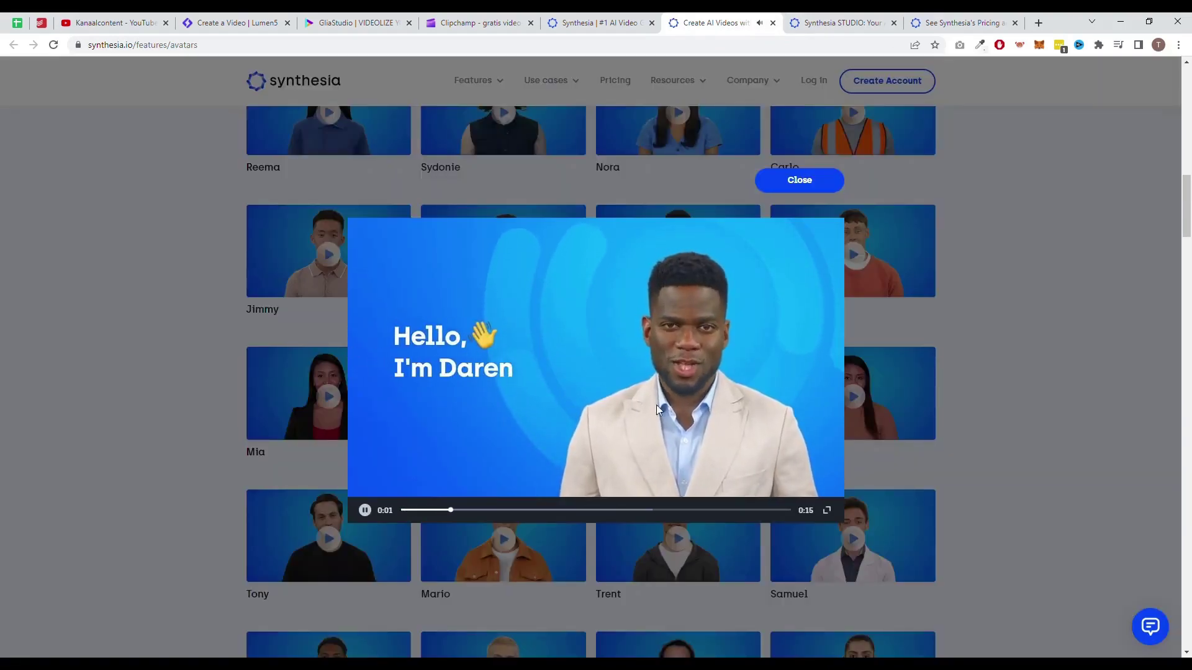
{"action": "left_click", "coordinate": [998, 312]}
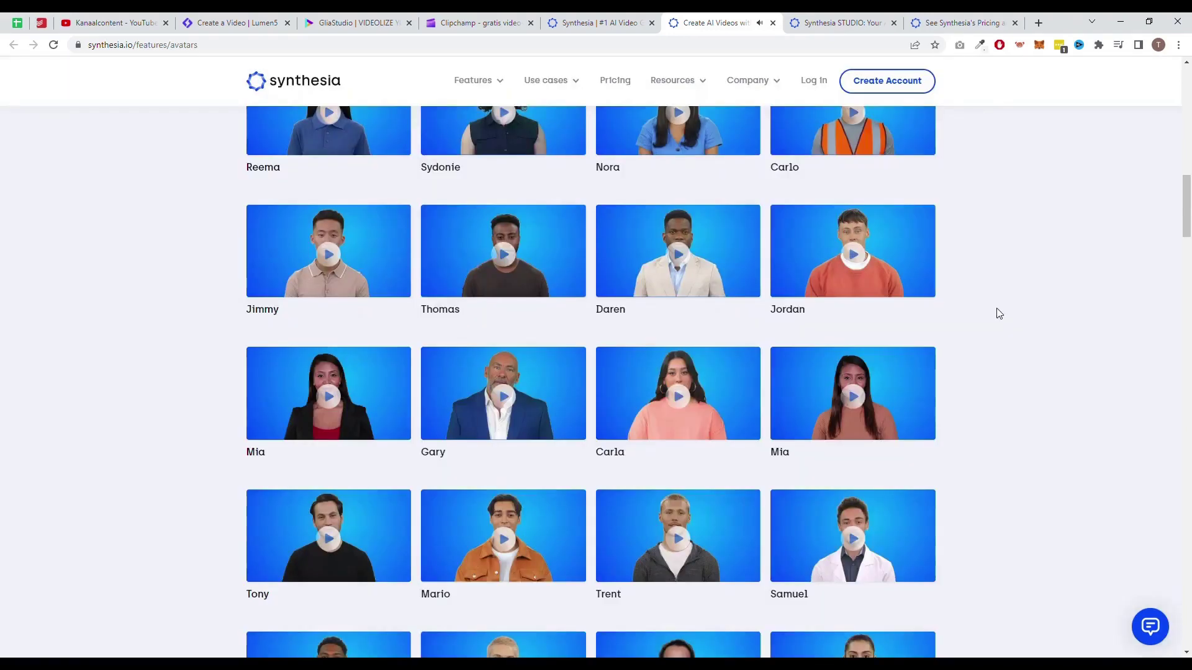
Open the shared AI video tab, play the presenter video and pause it at 0:07
{"action": "left_click", "coordinate": [852, 24]}
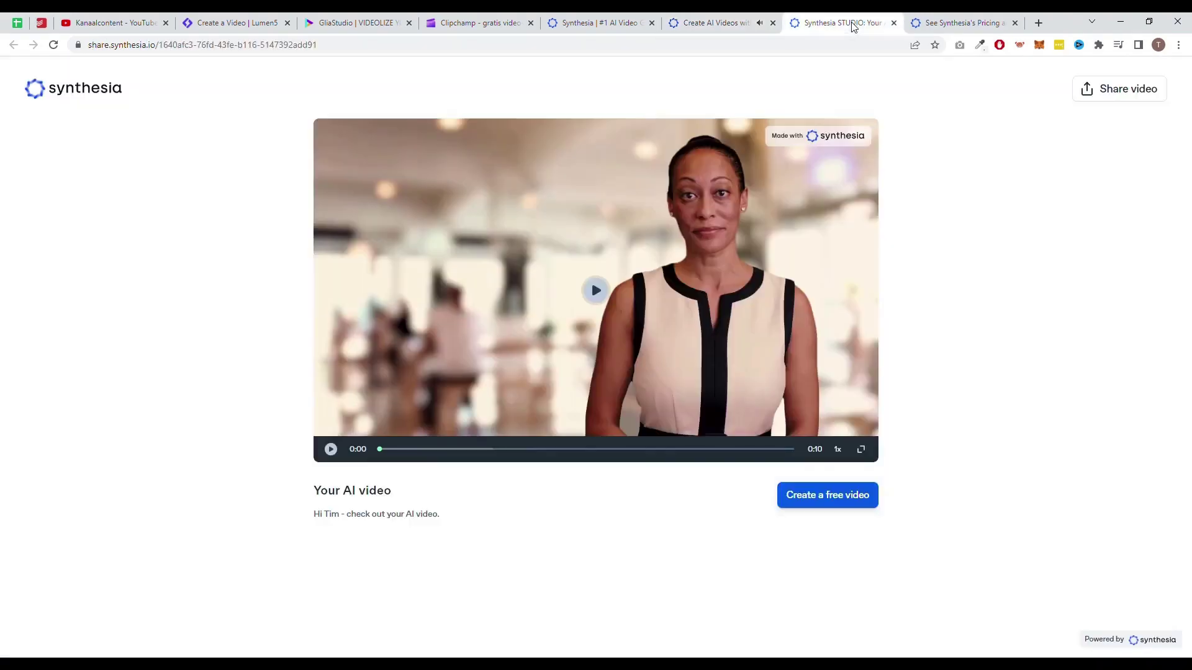
{"action": "left_click", "coordinate": [596, 290]}
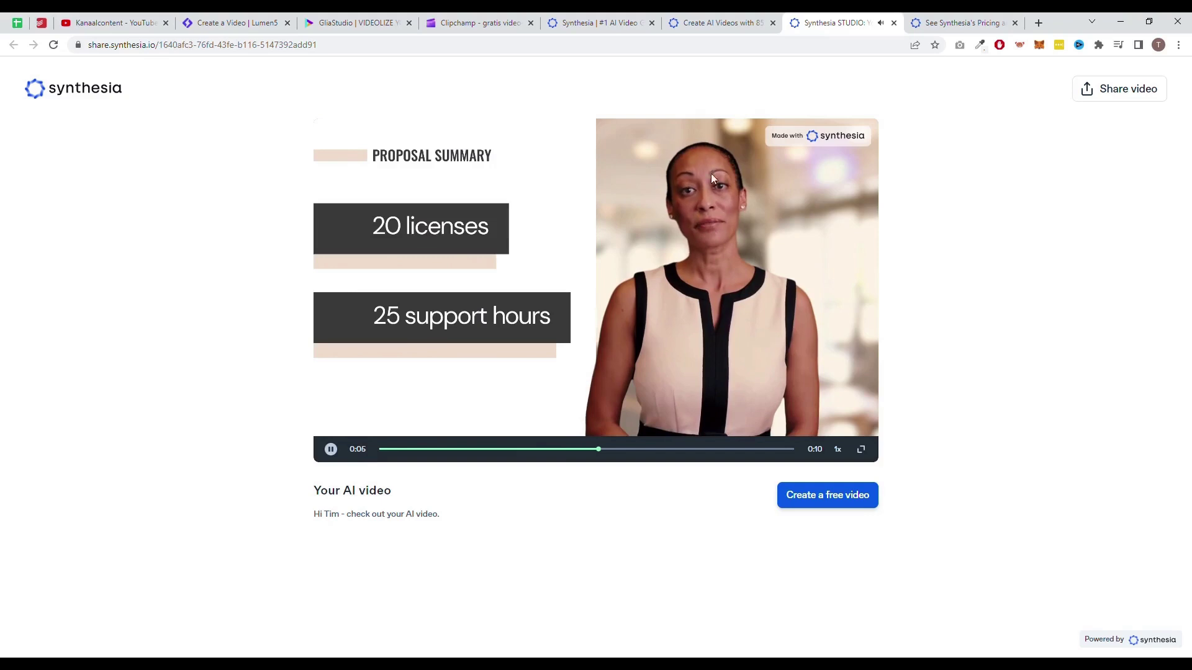
{"action": "left_click", "coordinate": [331, 449]}
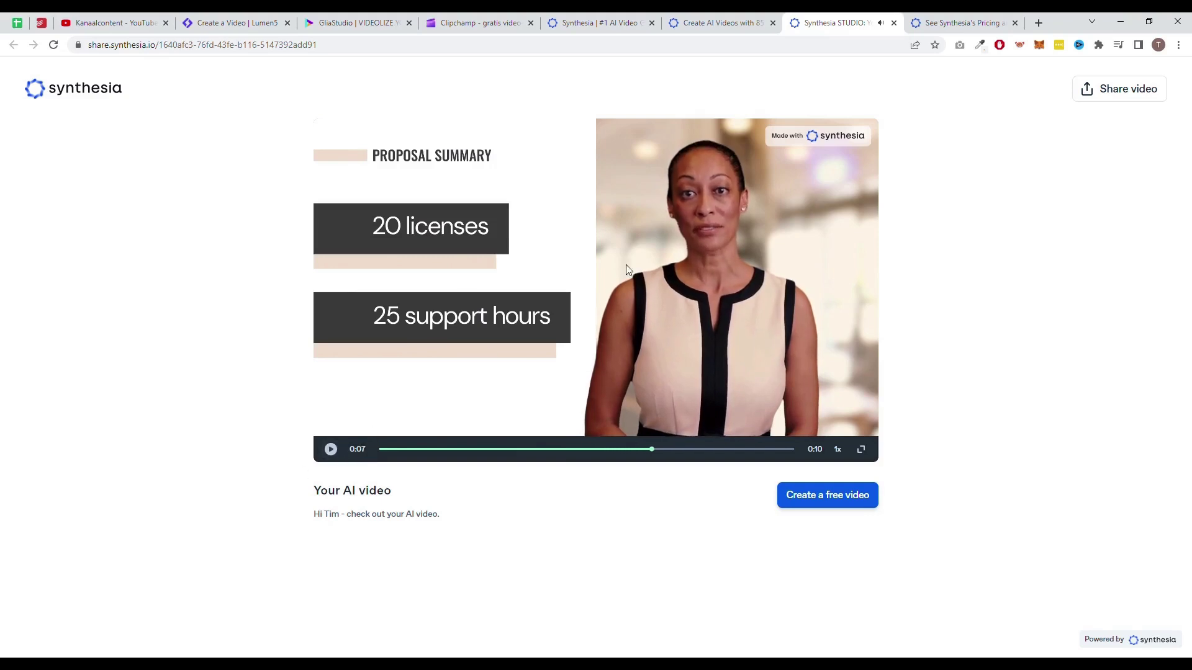
Review Synthesia's €26/month Personal and Corporate plans, highlighting the Corporate heading and price
{"action": "left_click", "coordinate": [950, 25]}
{"action": "scroll", "coordinate": [546, 207], "scroll_direction": "down", "scroll_amount": 3}
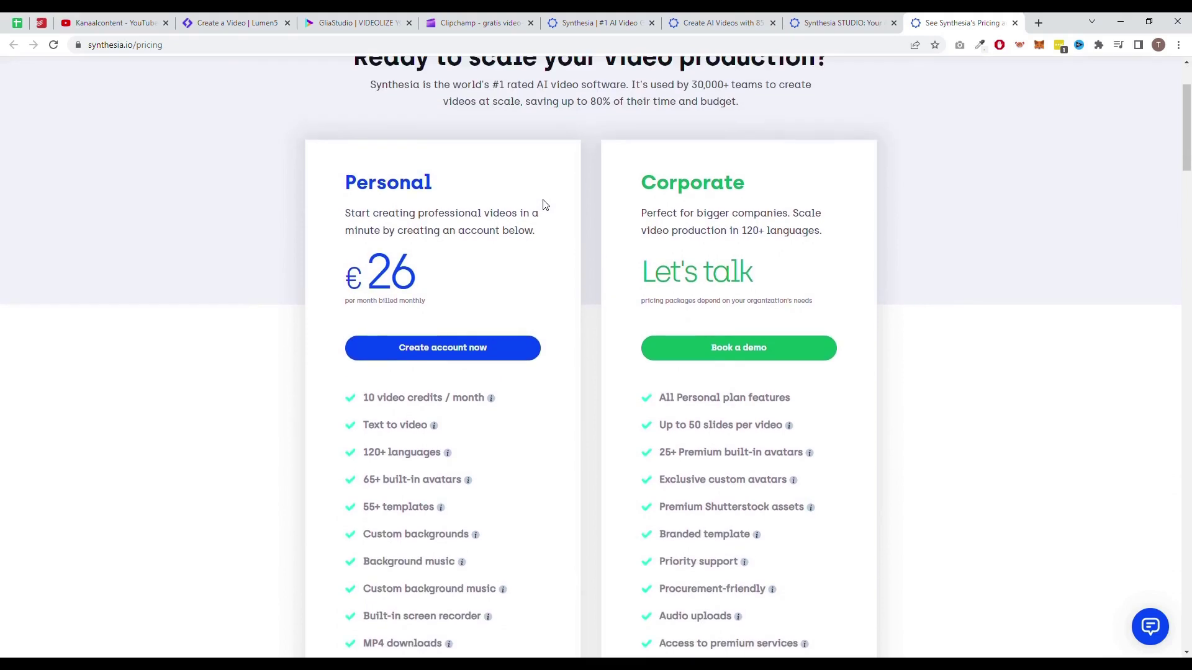
{"action": "scroll", "coordinate": [545, 205], "scroll_direction": "down", "scroll_amount": 3}
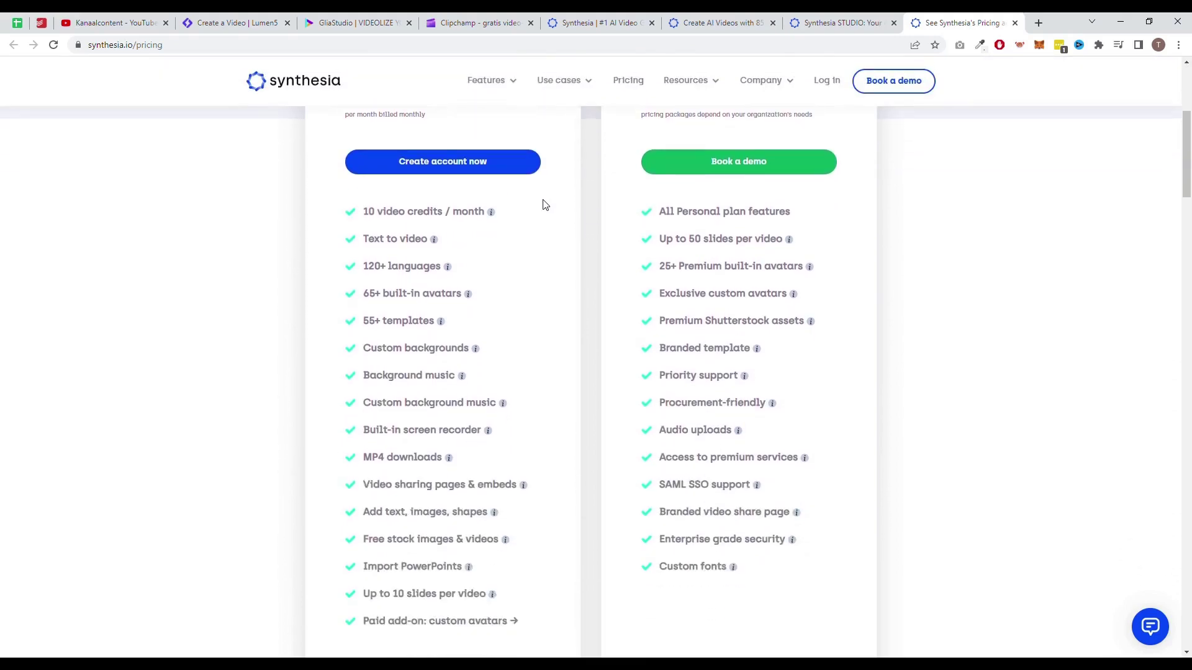
{"action": "scroll", "coordinate": [544, 205], "scroll_direction": "up", "scroll_amount": 3}
{"action": "left_click_drag", "start_coordinate": [642, 187], "coordinate": [753, 285]}
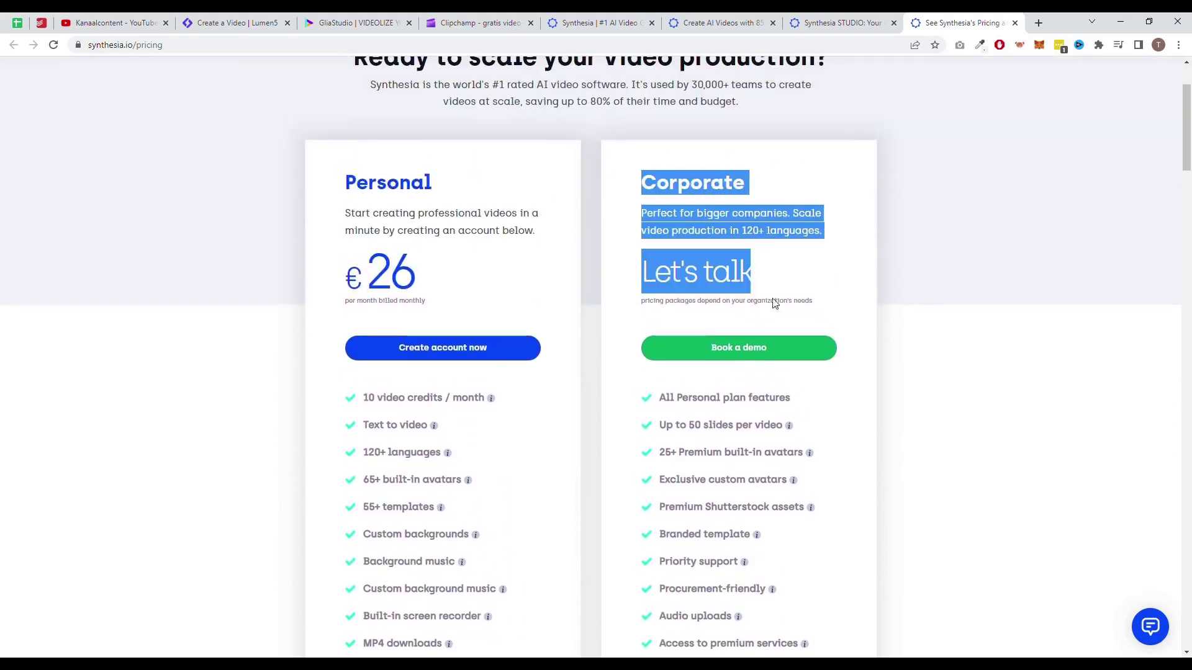
{"action": "left_click", "coordinate": [791, 312]}
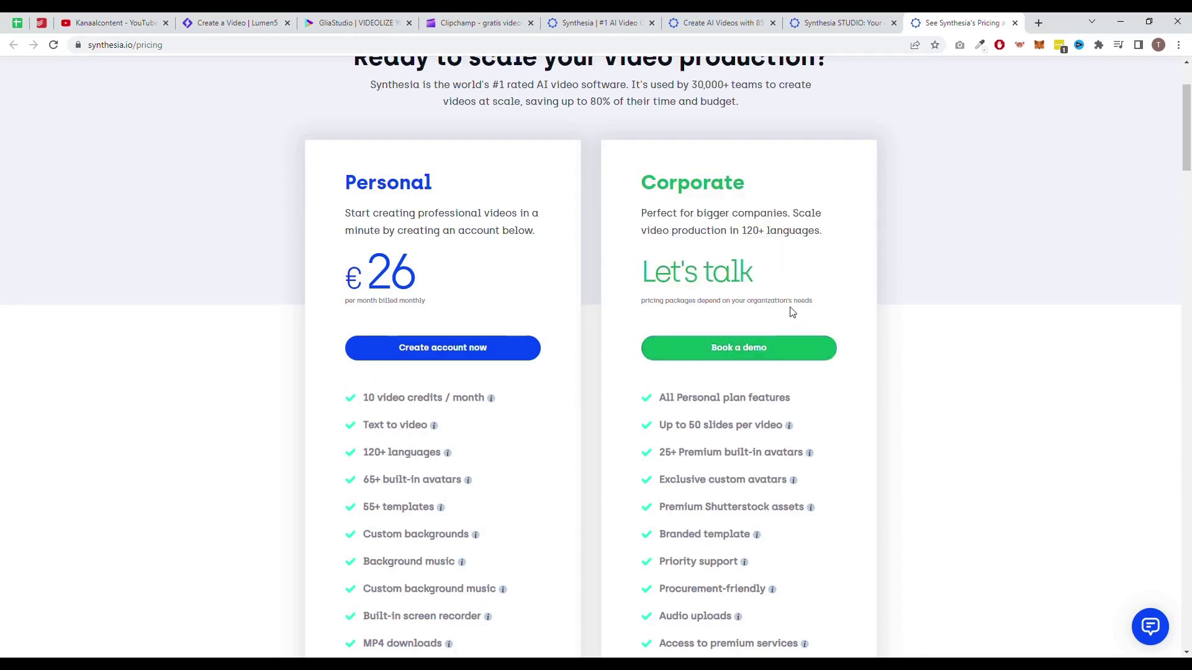
{"action": "scroll", "coordinate": [788, 310], "scroll_direction": "down", "scroll_amount": 4}
{"action": "scroll", "coordinate": [829, 320], "scroll_direction": "down", "scroll_amount": 5}
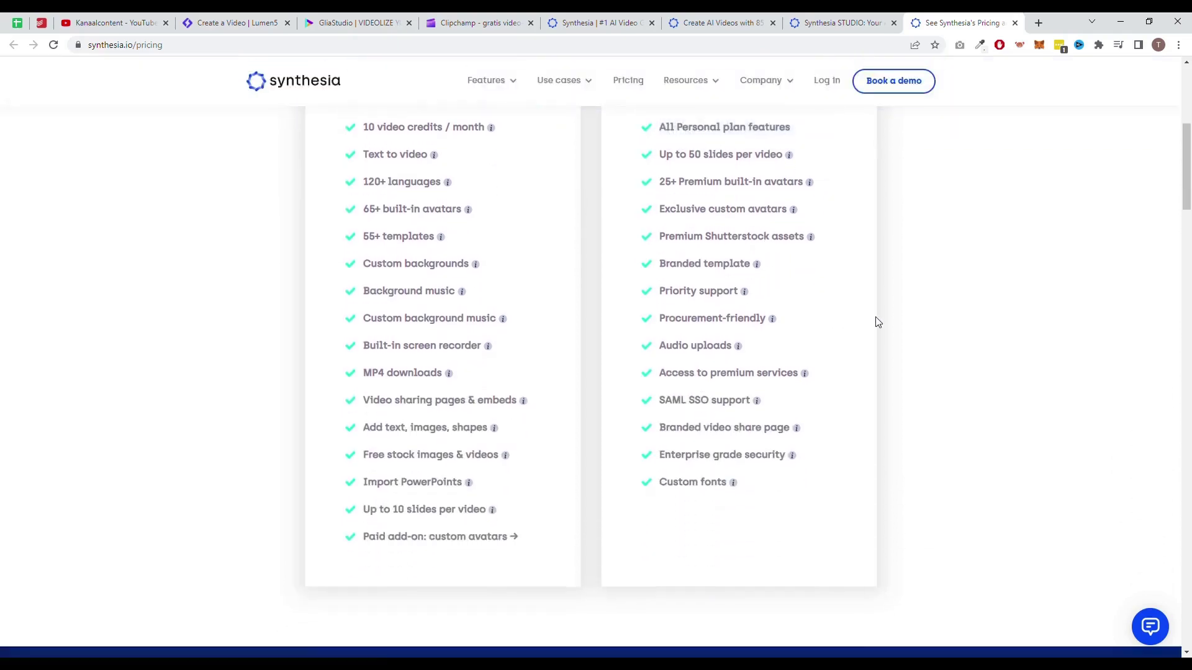
{"action": "scroll", "coordinate": [858, 318], "scroll_direction": "down", "scroll_amount": 2}
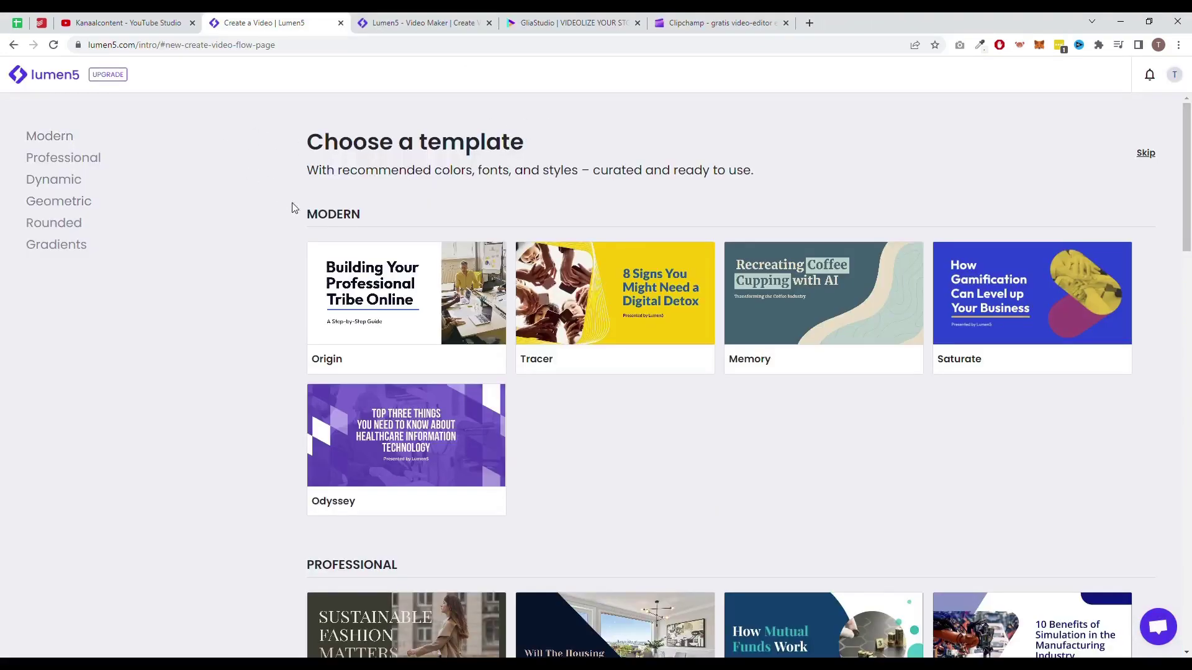
Jump to Lumen5's Gradients templates, preview Eclipse and start a new video with it
{"action": "scroll", "coordinate": [341, 247], "scroll_direction": "down", "scroll_amount": 5}
{"action": "scroll", "coordinate": [377, 273], "scroll_direction": "down", "scroll_amount": 5}
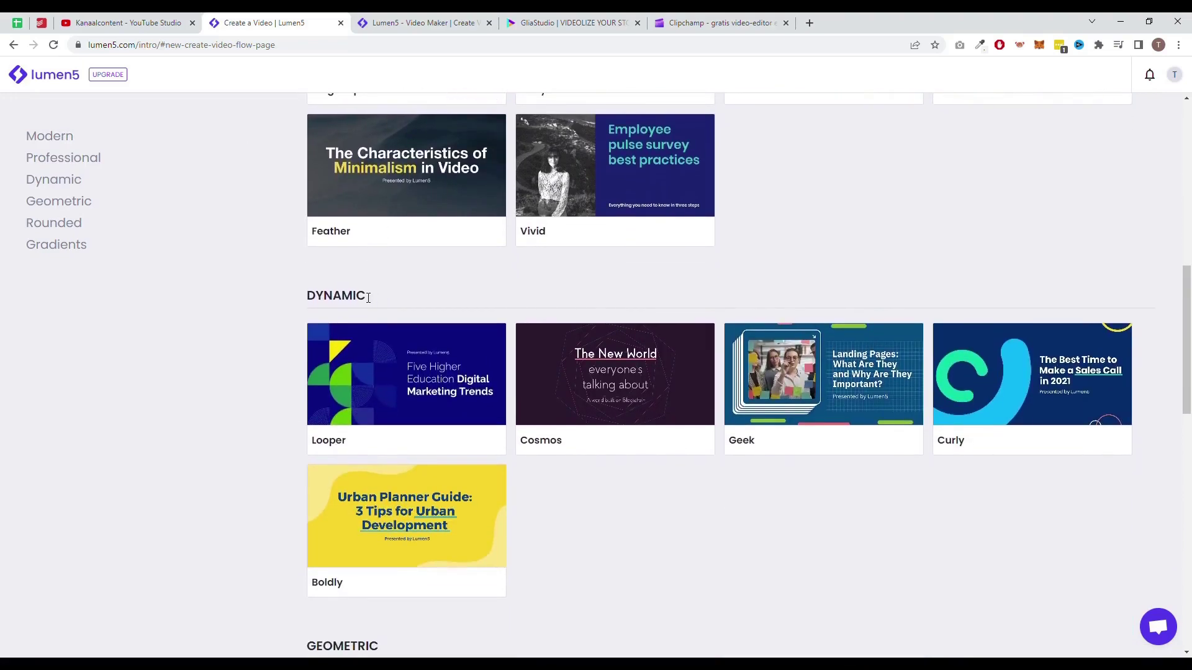
{"action": "double_click", "coordinate": [368, 297]}
{"action": "left_click", "coordinate": [167, 244]}
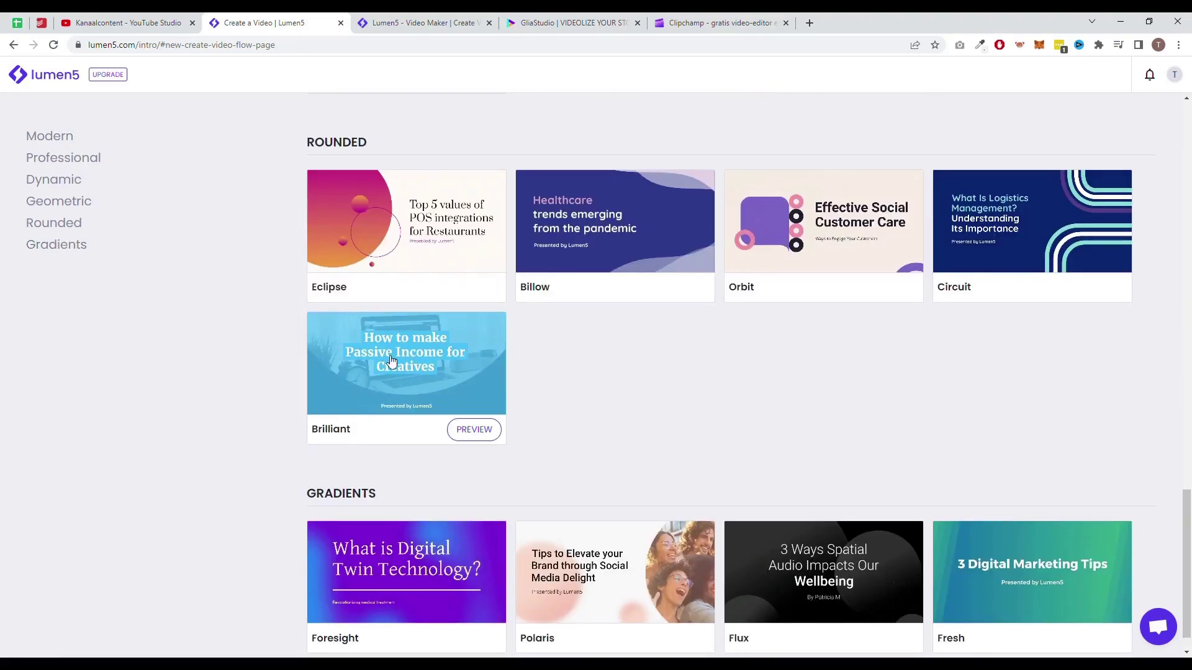
{"action": "left_click", "coordinate": [468, 291]}
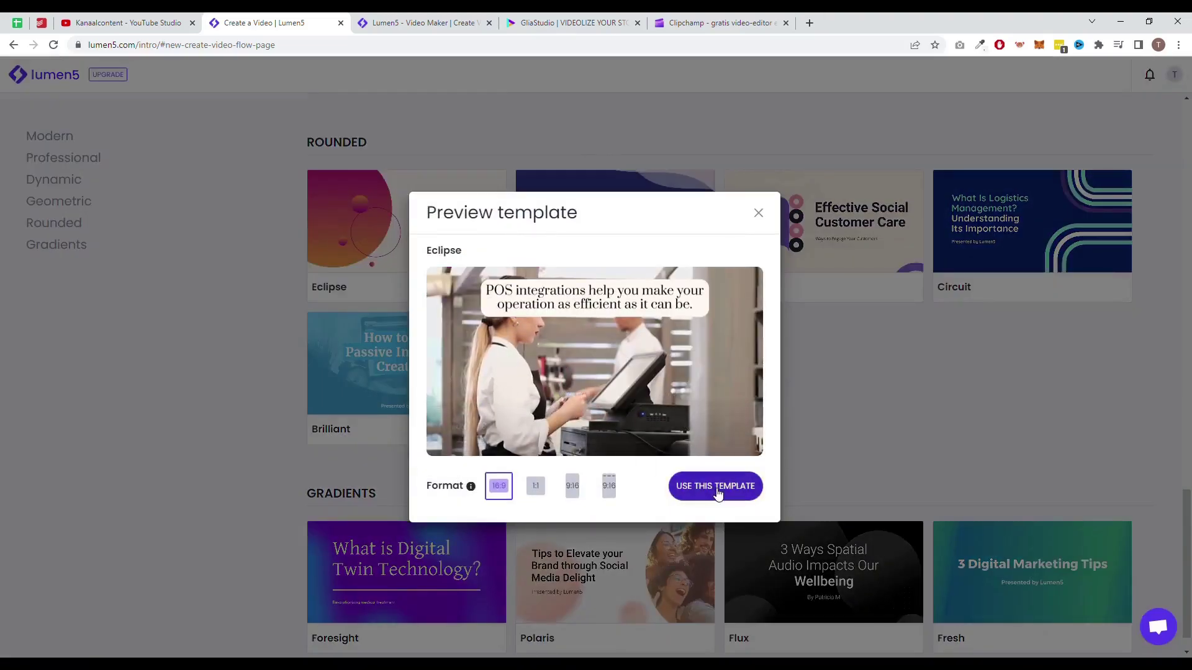
{"action": "left_click", "coordinate": [712, 488]}
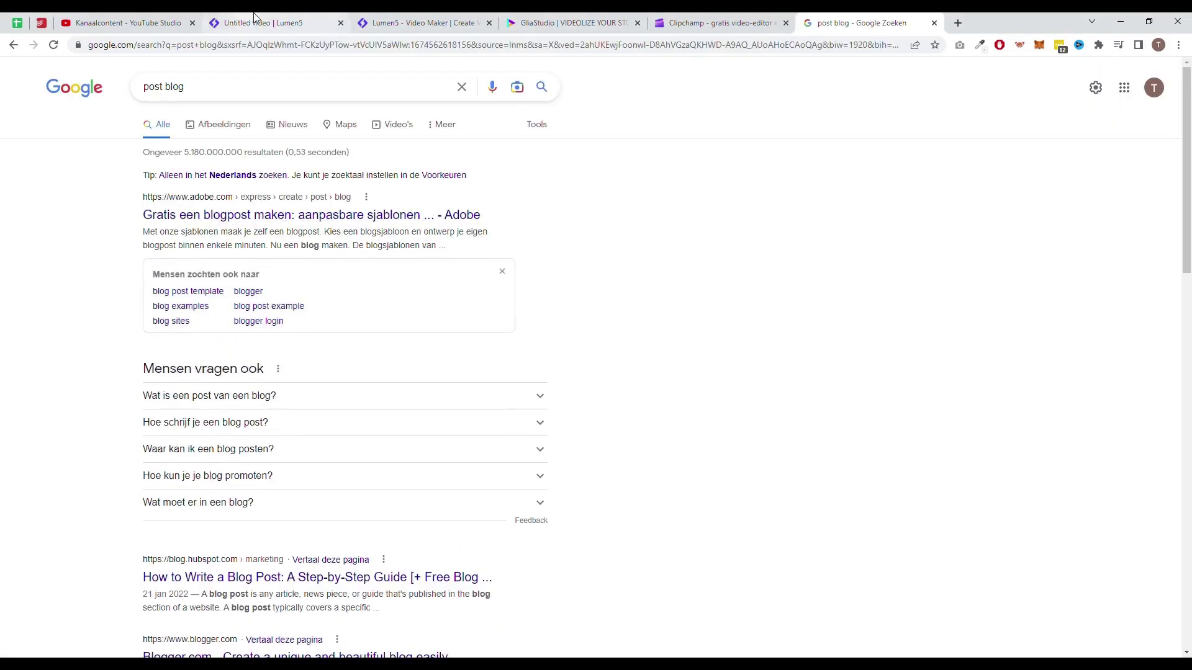
Import the blog article into the untitled Lumen5 video from its pasted URL
{"action": "left_click", "coordinate": [272, 23]}
{"action": "left_click", "coordinate": [161, 124]}
{"action": "key", "text": "ctrl+v"}
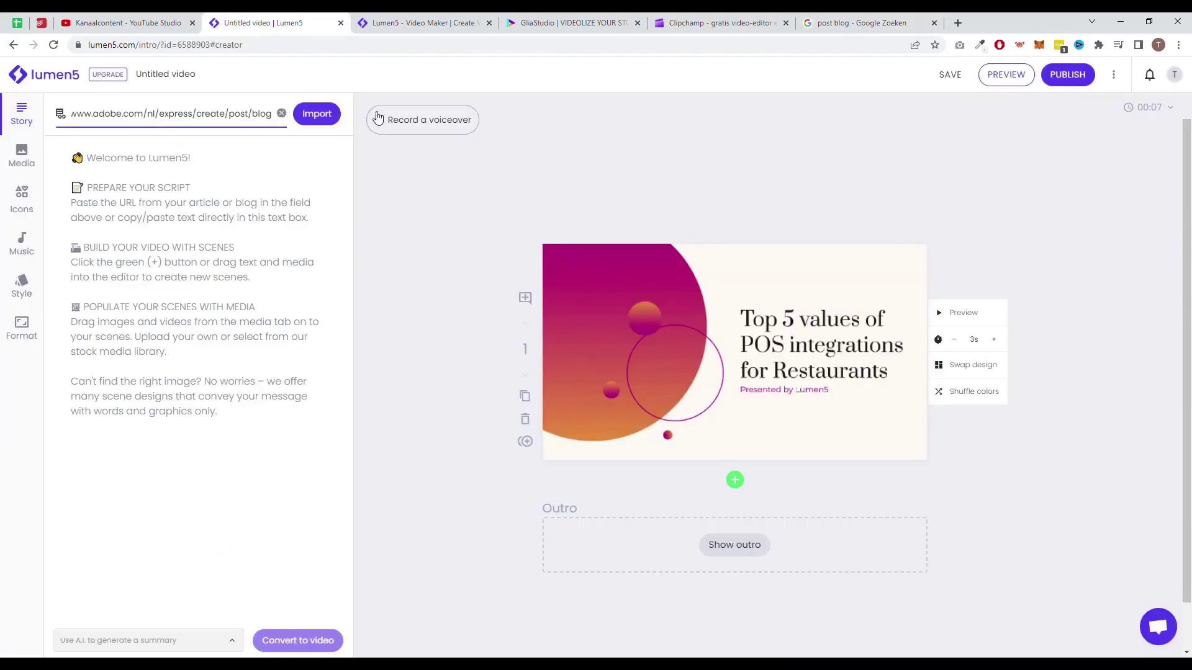
{"action": "left_click", "coordinate": [314, 115]}
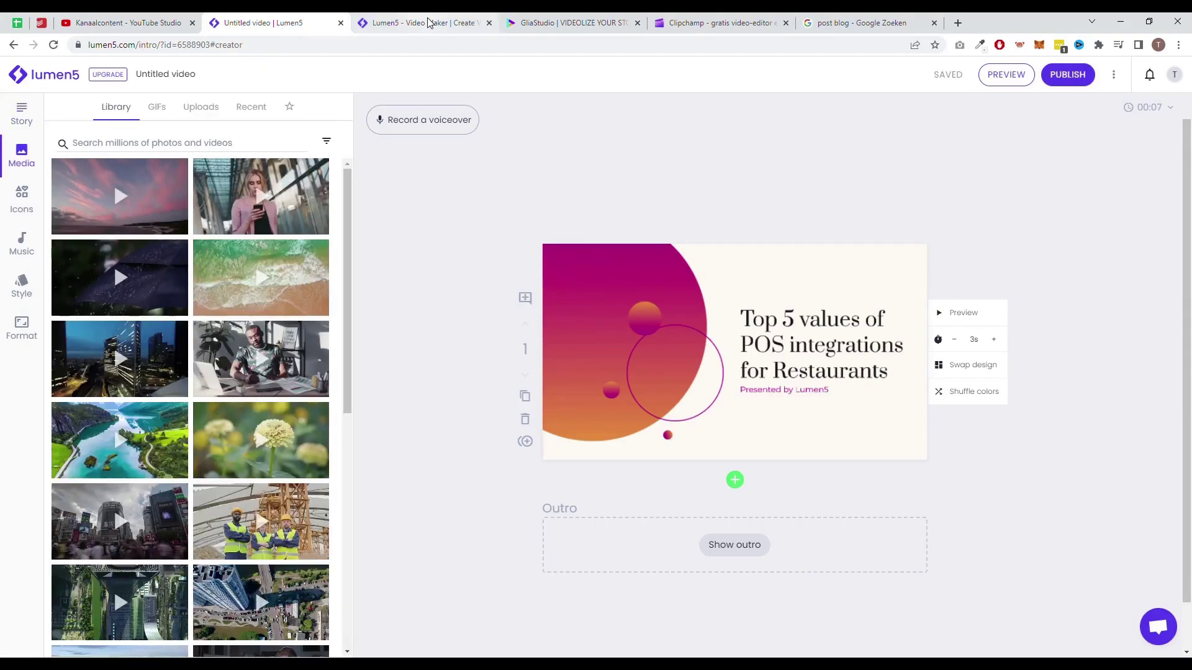
Set the woman-with-phone stock clip as the title scene background, then preview text colours and music tracks
{"action": "mouse_move", "coordinate": [266, 199]}
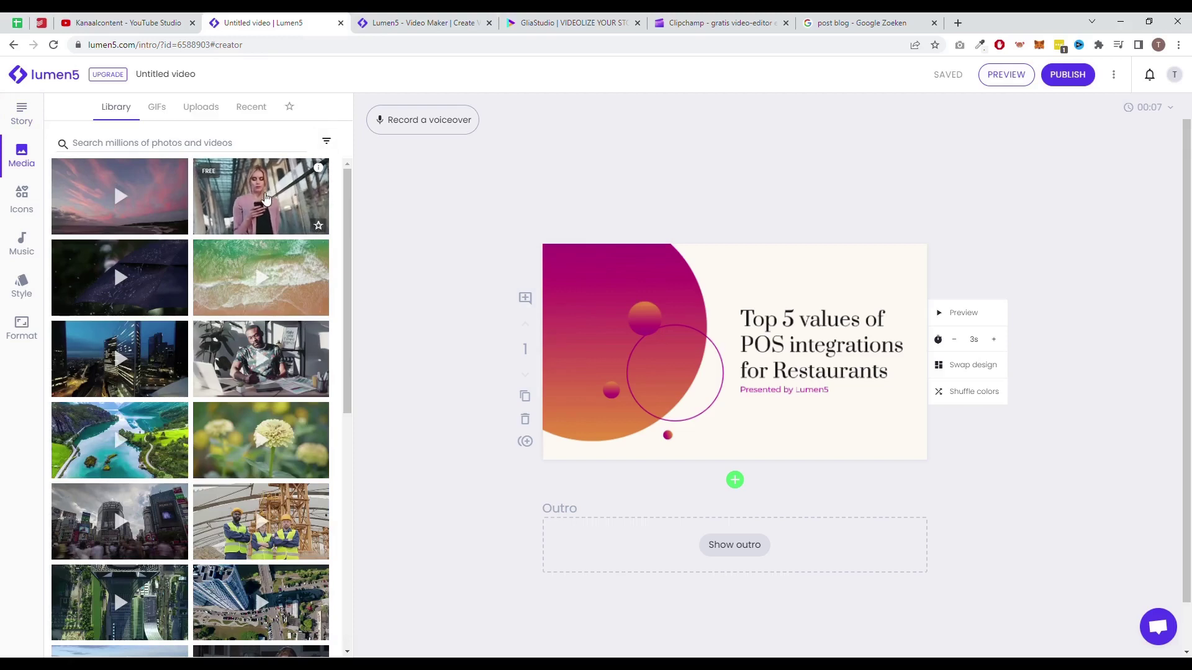
{"action": "left_click", "coordinate": [266, 199]}
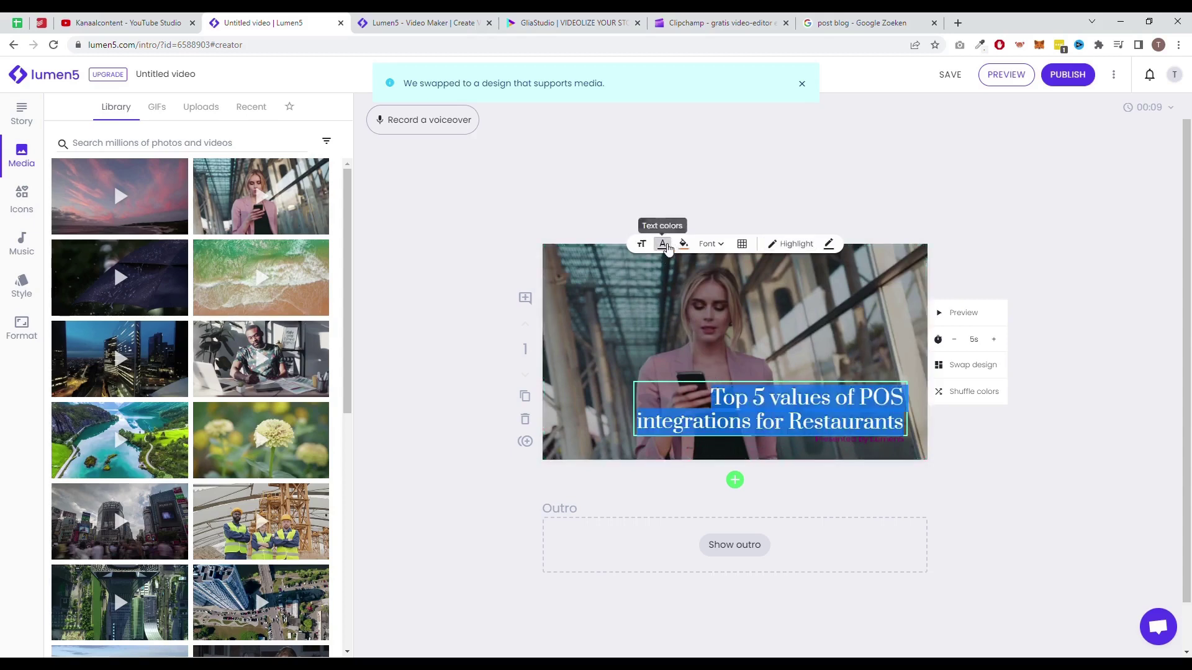
{"action": "left_click", "coordinate": [663, 245]}
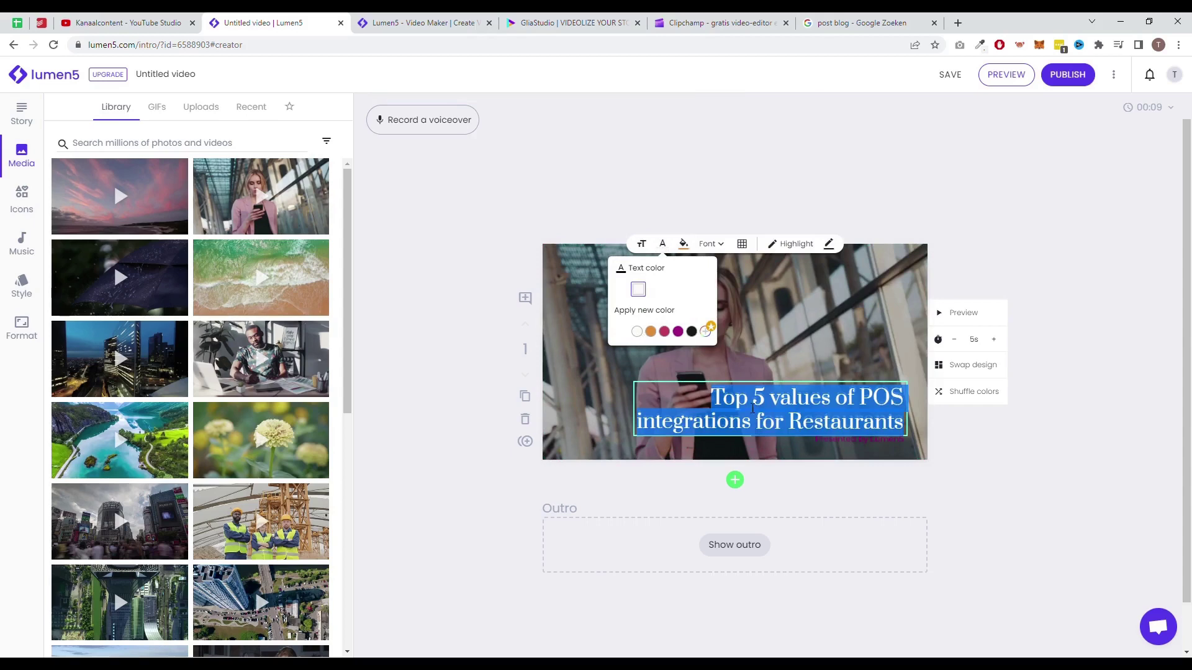
{"action": "left_click", "coordinate": [753, 408]}
{"action": "key", "text": "ctrl+a"}
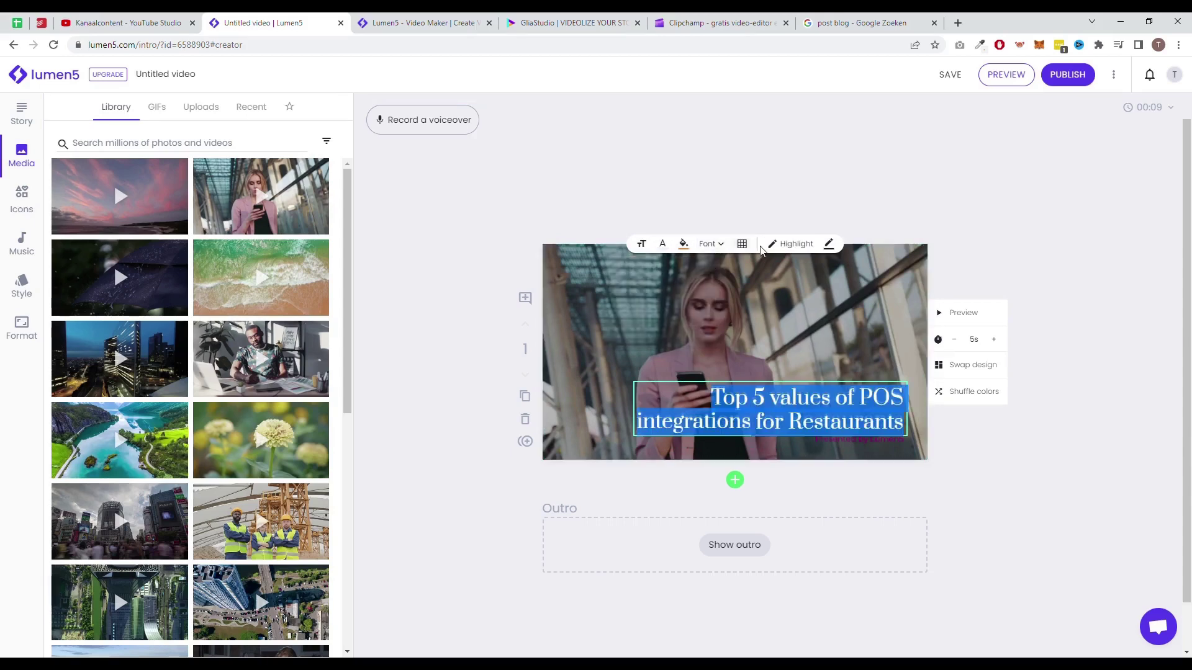
{"action": "left_click", "coordinate": [22, 244]}
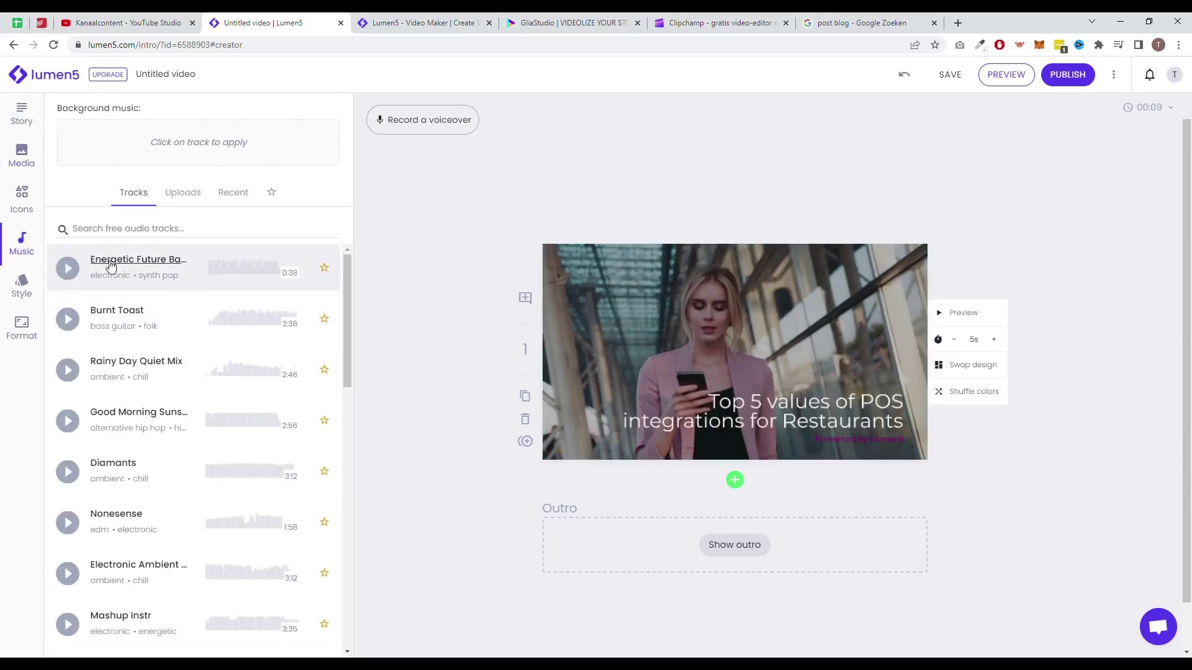
Check the Style settings, then browse Lumen5's pricing plans from Community to Custom Enterprise
{"action": "left_click", "coordinate": [27, 298]}
{"action": "left_click", "coordinate": [389, 24]}
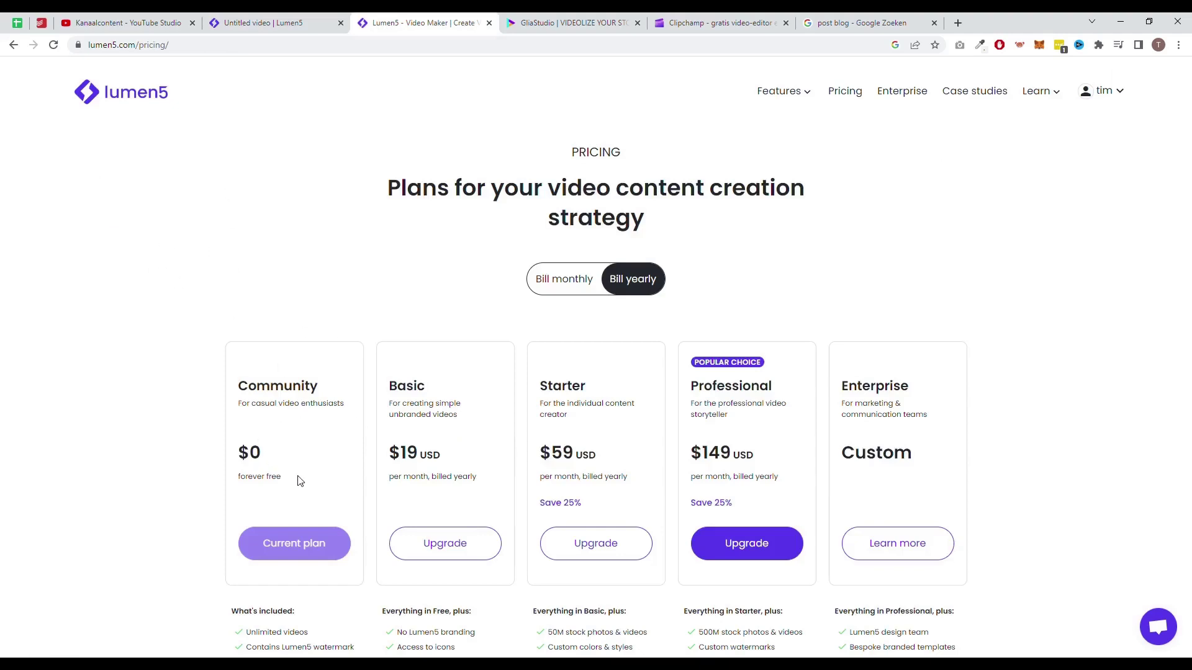
{"action": "scroll", "coordinate": [221, 428], "scroll_direction": "down", "scroll_amount": 3}
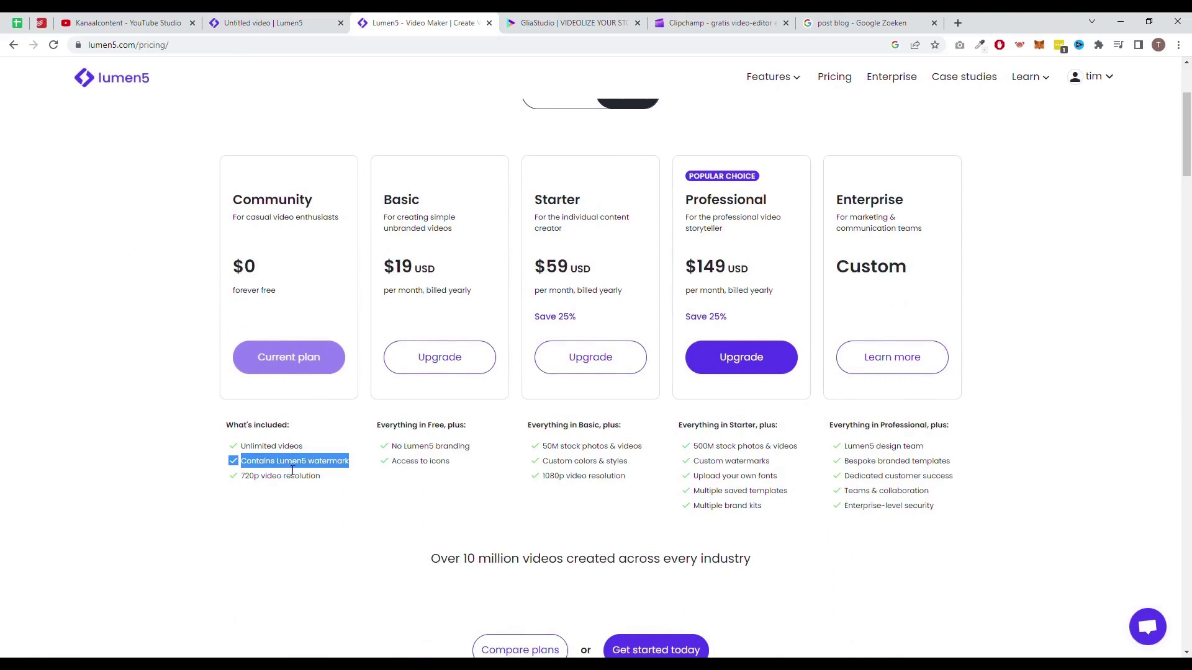
{"action": "scroll", "coordinate": [741, 452], "scroll_direction": "up", "scroll_amount": 2}
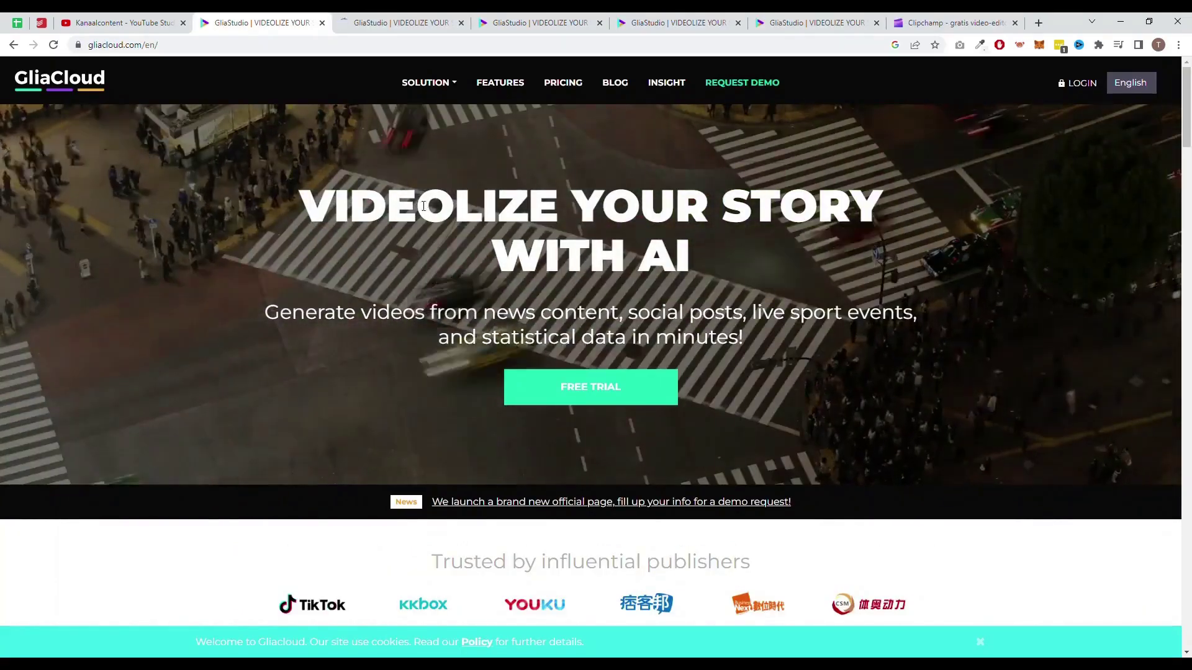
Scroll down the GliaCloud homepage to its example demos
{"action": "scroll", "coordinate": [434, 202], "scroll_direction": "down", "scroll_amount": 1}
{"action": "scroll", "coordinate": [435, 203], "scroll_direction": "down", "scroll_amount": 6}
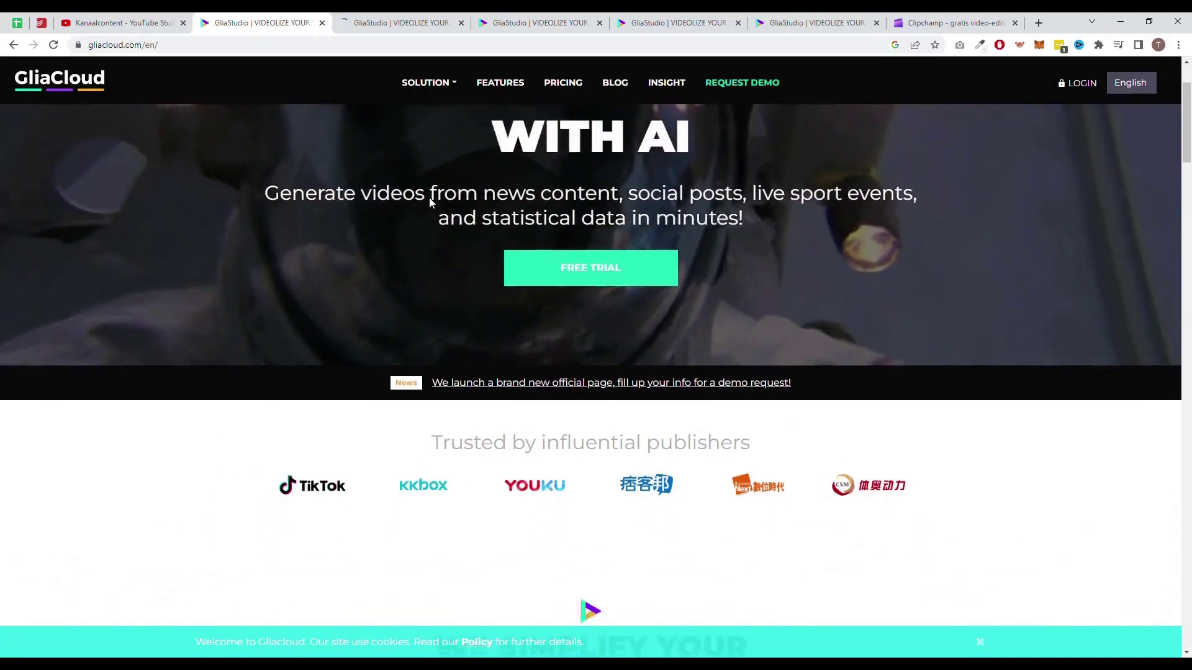
{"action": "scroll", "coordinate": [427, 200], "scroll_direction": "down", "scroll_amount": 5}
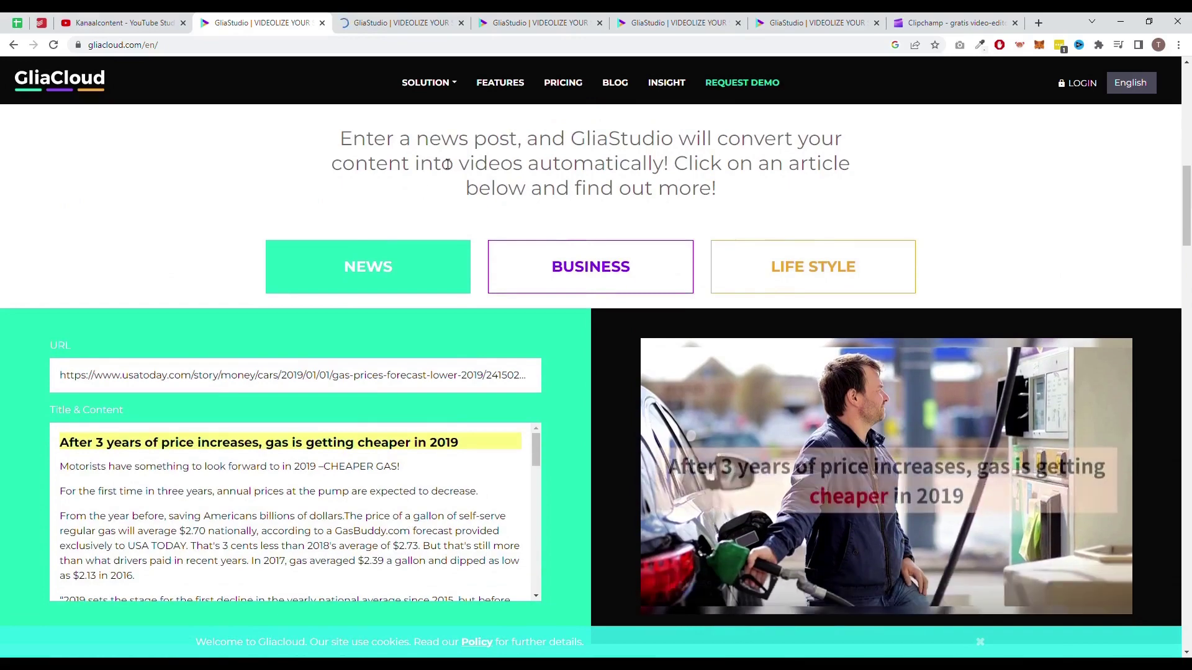
{"action": "left_click_drag", "start_coordinate": [337, 138], "coordinate": [724, 192]}
{"action": "left_click", "coordinate": [723, 191]}
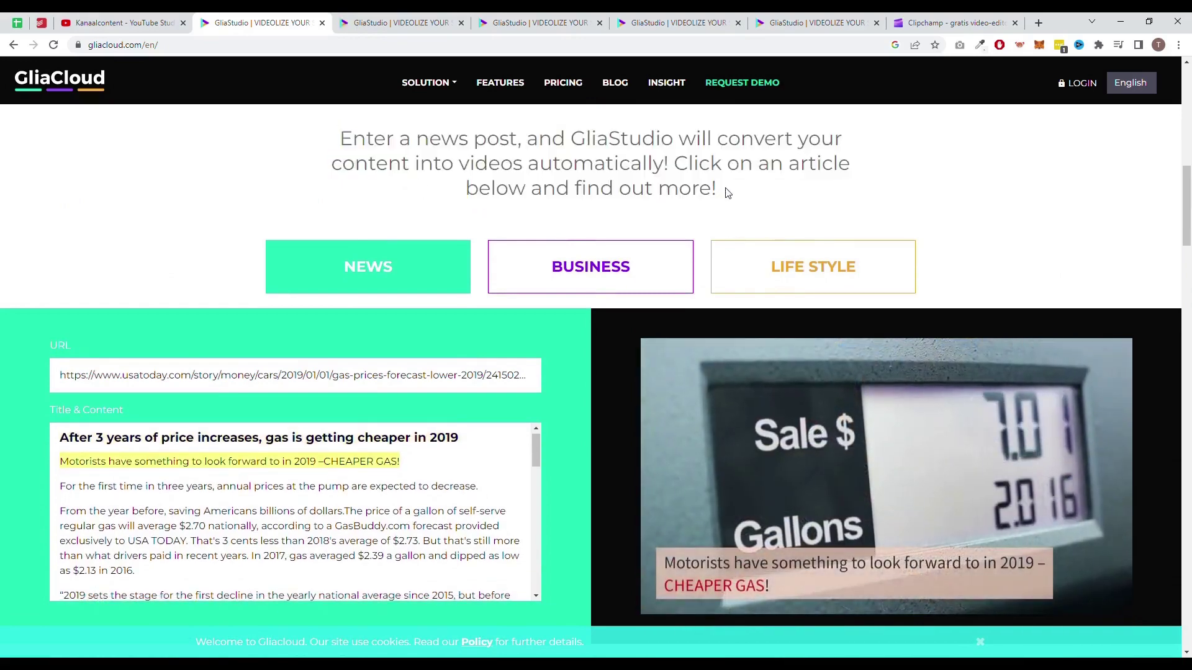
{"action": "scroll", "coordinate": [663, 221], "scroll_direction": "down", "scroll_amount": 1}
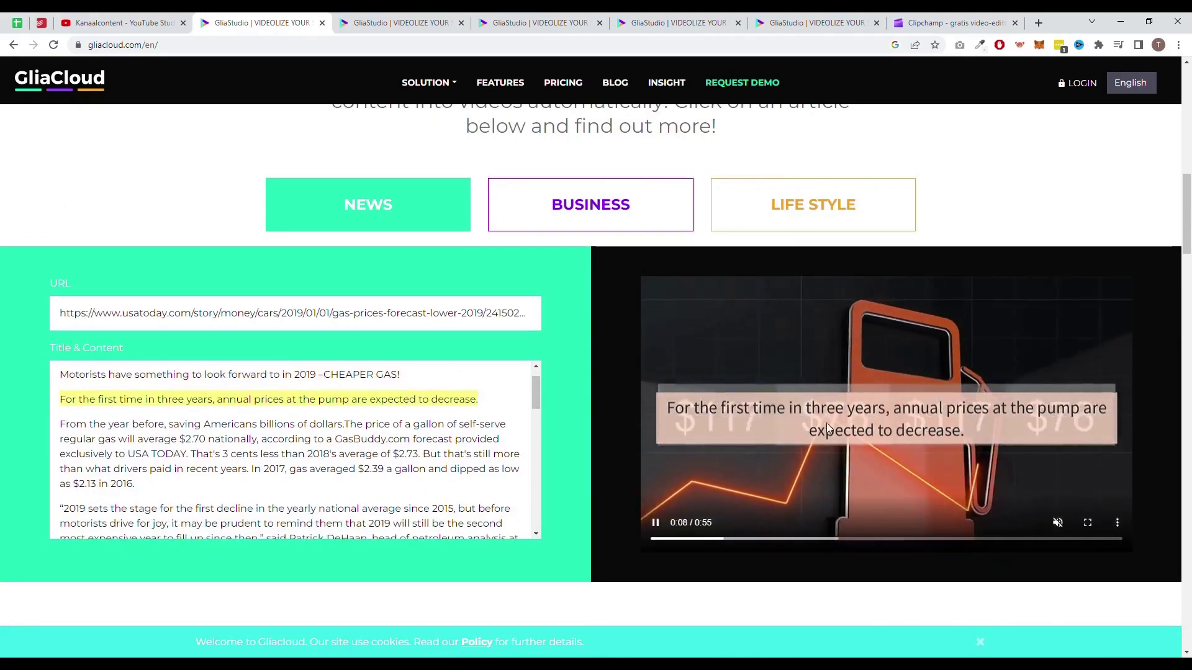
{"action": "scroll", "coordinate": [894, 407], "scroll_direction": "down", "scroll_amount": 1}
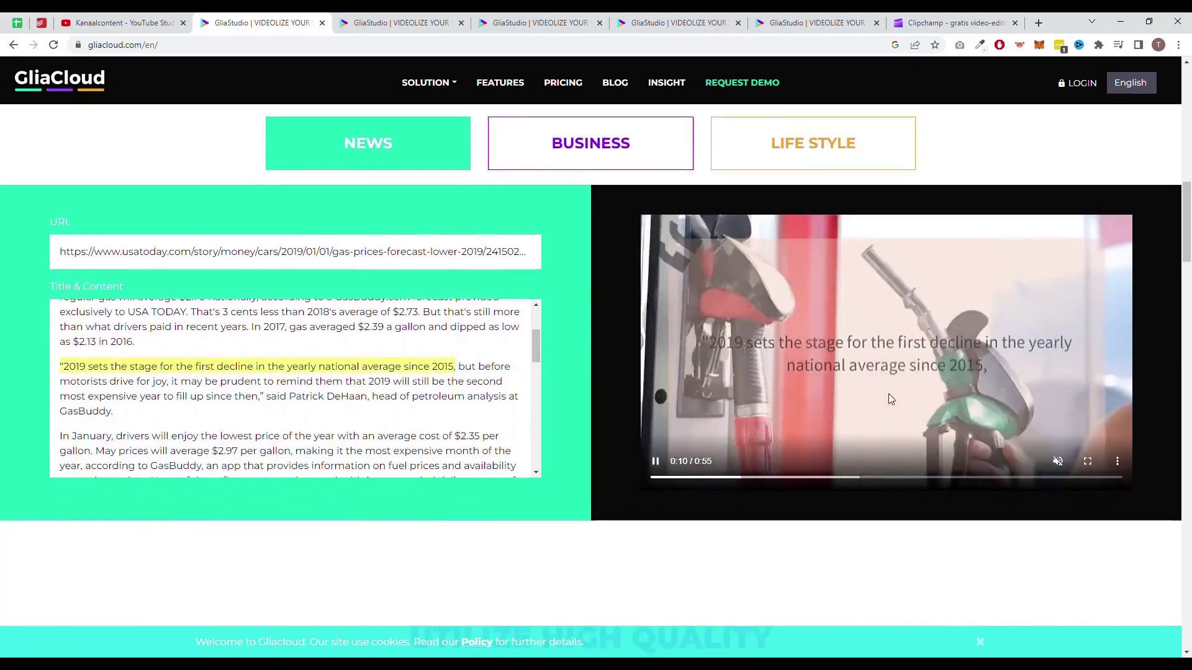
{"action": "scroll", "coordinate": [694, 286], "scroll_direction": "up", "scroll_amount": 1}
Watch the Business example video, then switch to the Life Style healthy-and-fit example
{"action": "left_click", "coordinate": [642, 221]}
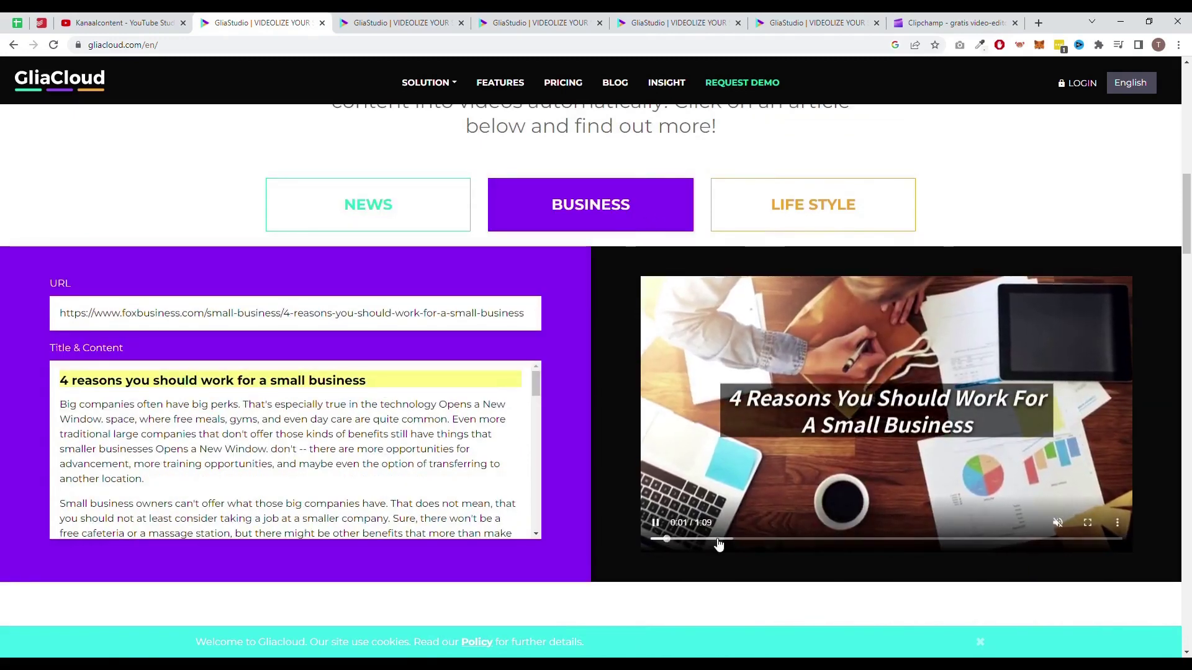
{"action": "left_click", "coordinate": [718, 541]}
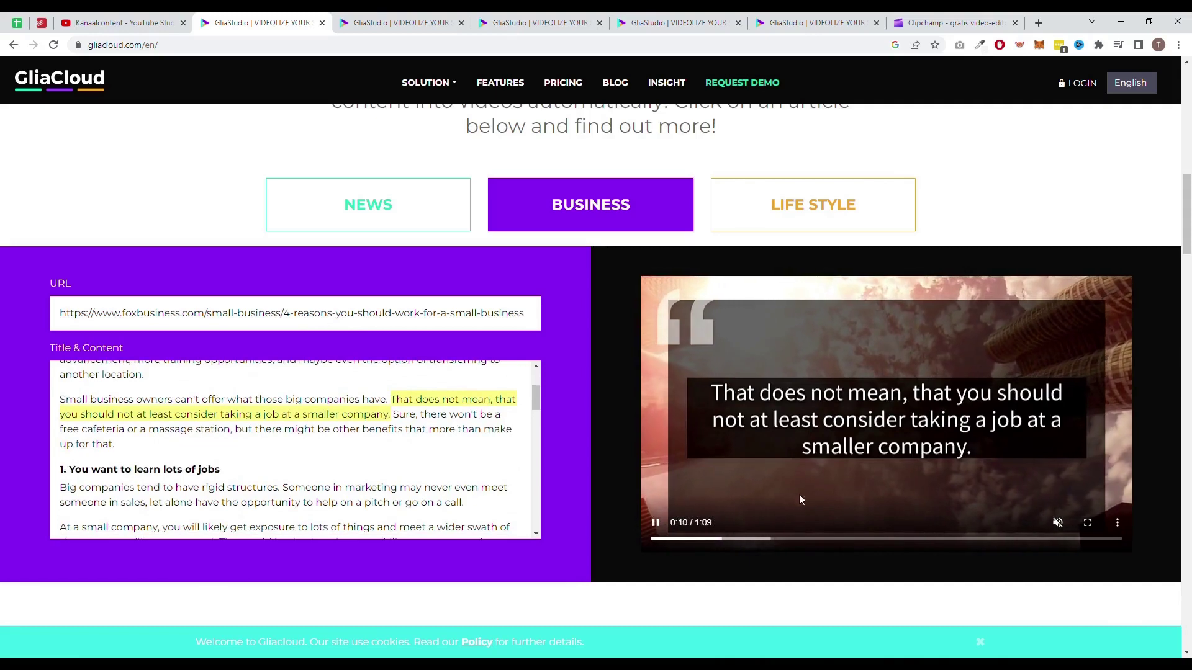
{"action": "left_click", "coordinate": [800, 205]}
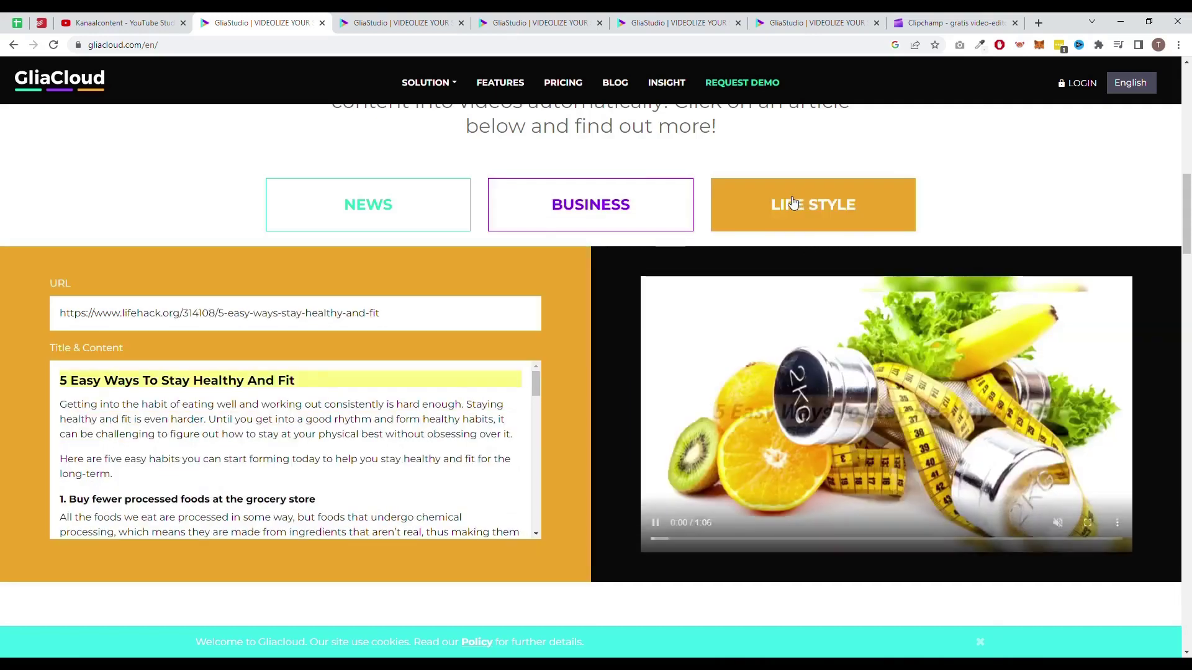
Read through GliaStudio's News Video page from top to bottom
{"action": "left_click", "coordinate": [645, 28]}
{"action": "scroll", "coordinate": [574, 183], "scroll_direction": "down", "scroll_amount": 5}
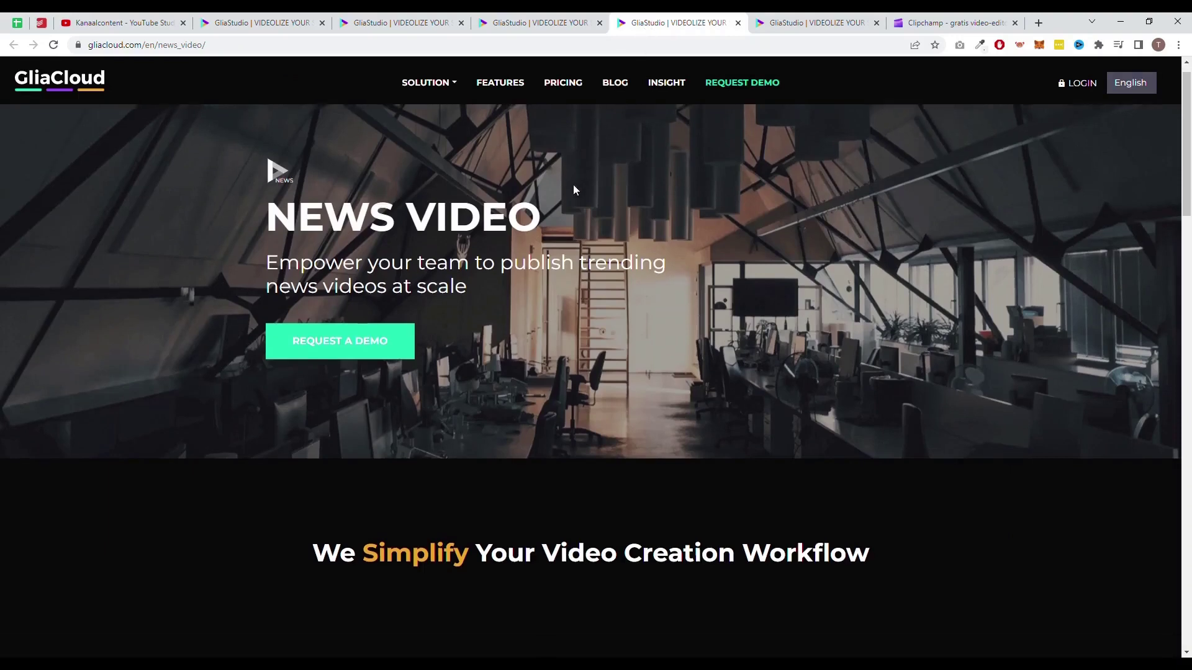
{"action": "scroll", "coordinate": [564, 205], "scroll_direction": "down", "scroll_amount": 3}
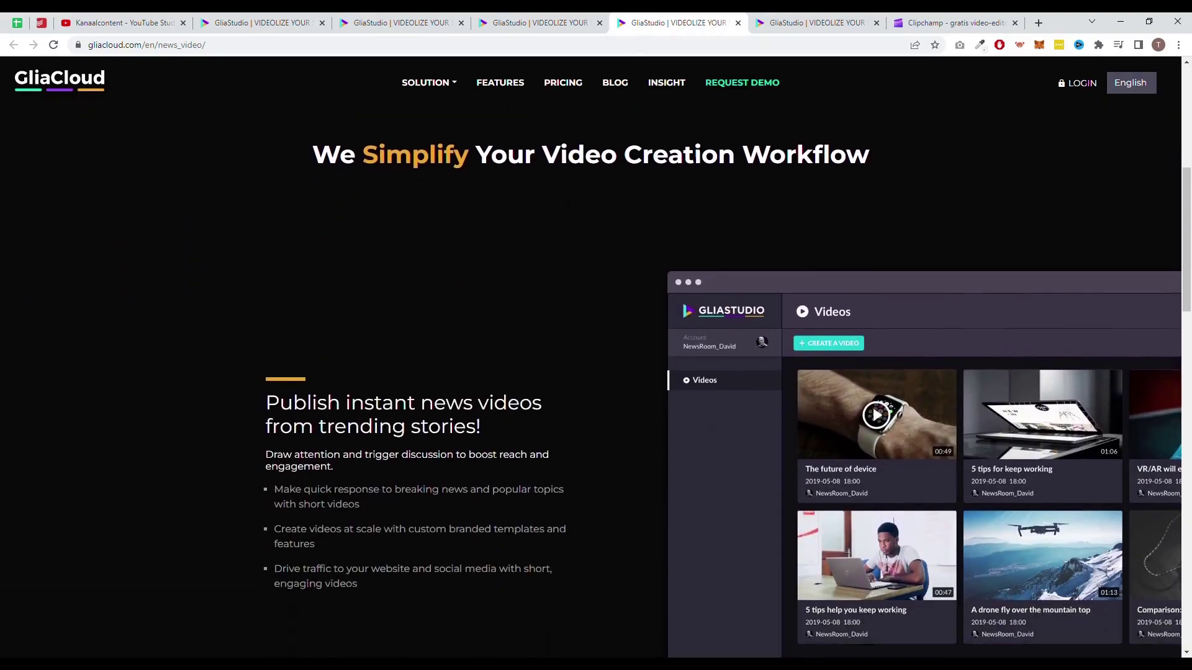
{"action": "scroll", "coordinate": [566, 211], "scroll_direction": "down", "scroll_amount": 8}
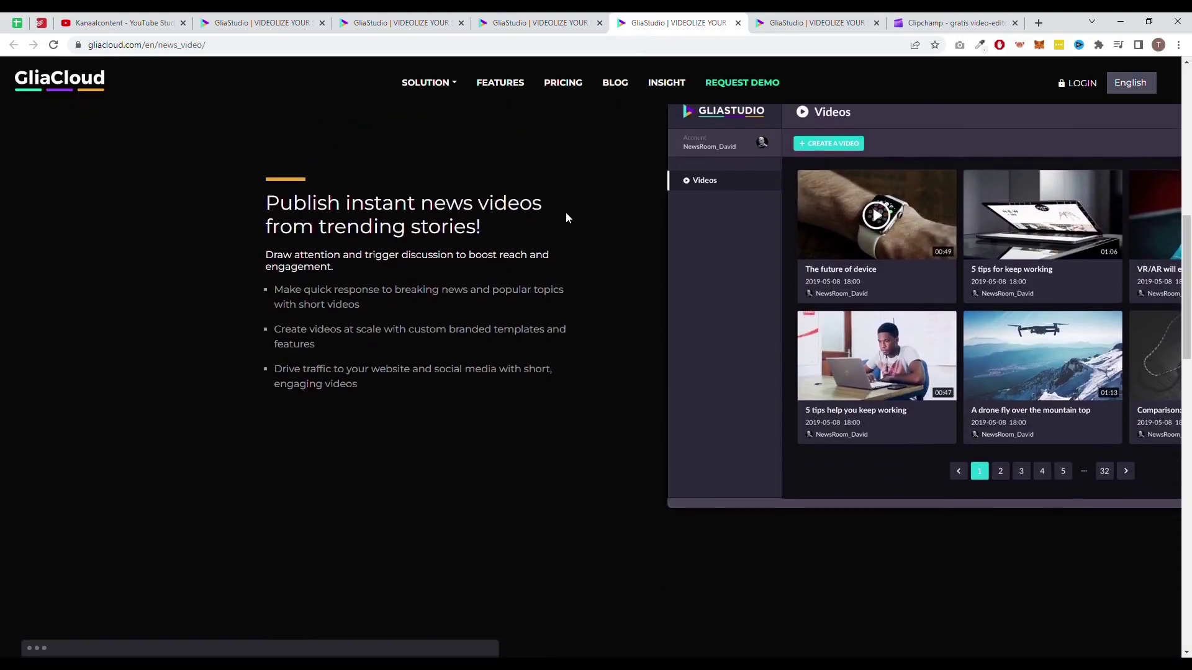
{"action": "scroll", "coordinate": [564, 250], "scroll_direction": "down", "scroll_amount": 3}
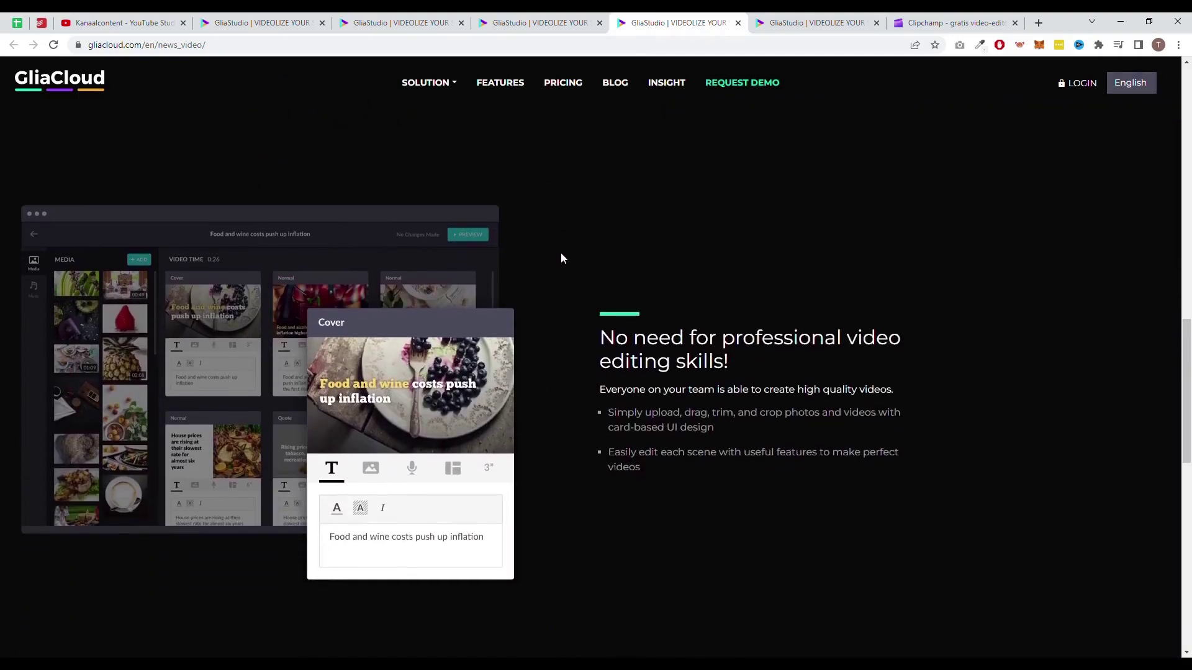
{"action": "scroll", "coordinate": [562, 258], "scroll_direction": "down", "scroll_amount": 3}
{"action": "scroll", "coordinate": [562, 259], "scroll_direction": "down", "scroll_amount": 3}
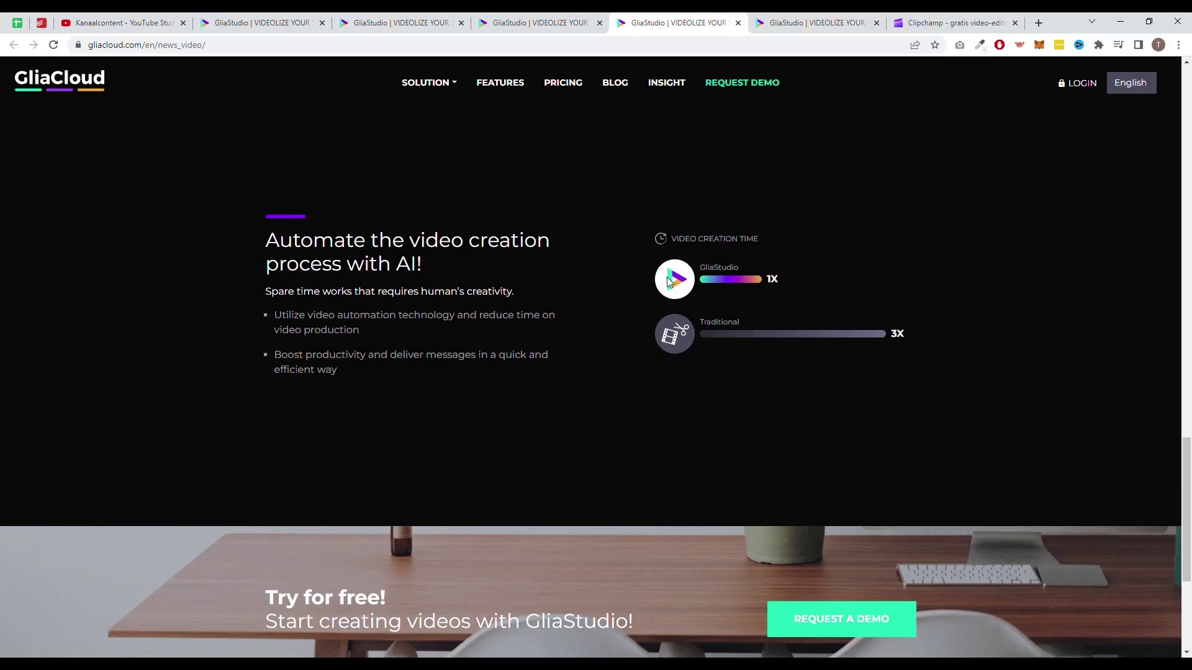
{"action": "scroll", "coordinate": [661, 279], "scroll_direction": "down", "scroll_amount": 2}
{"action": "scroll", "coordinate": [653, 279], "scroll_direction": "up", "scroll_amount": 1}
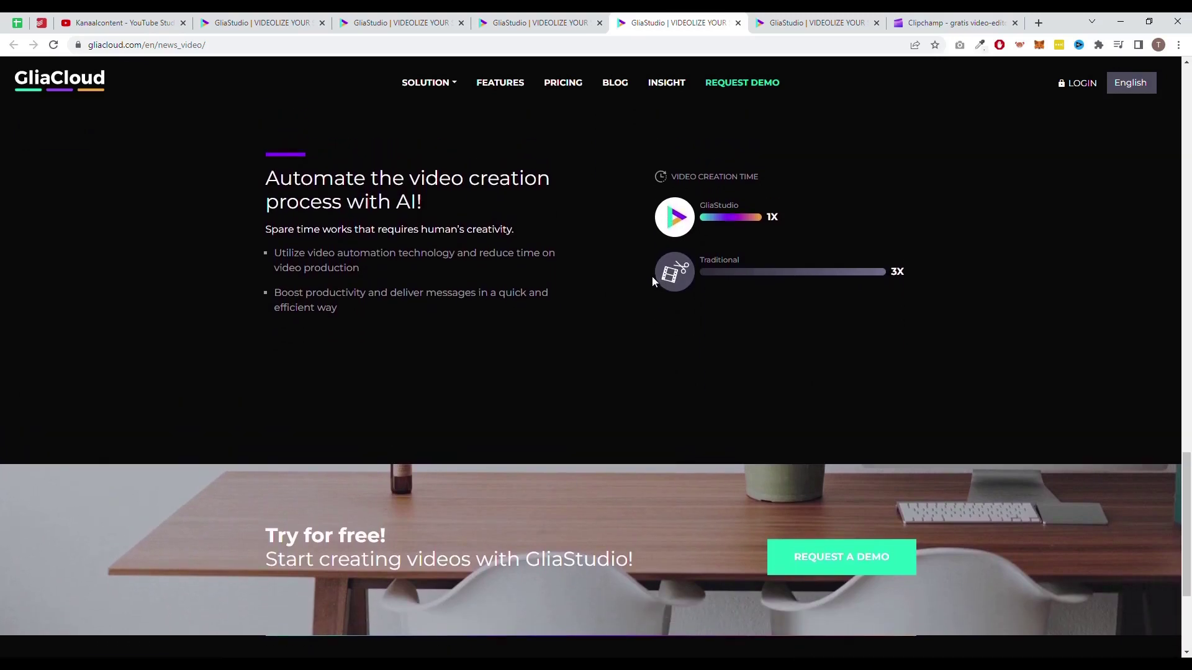
{"action": "scroll", "coordinate": [652, 277], "scroll_direction": "down", "scroll_amount": 3}
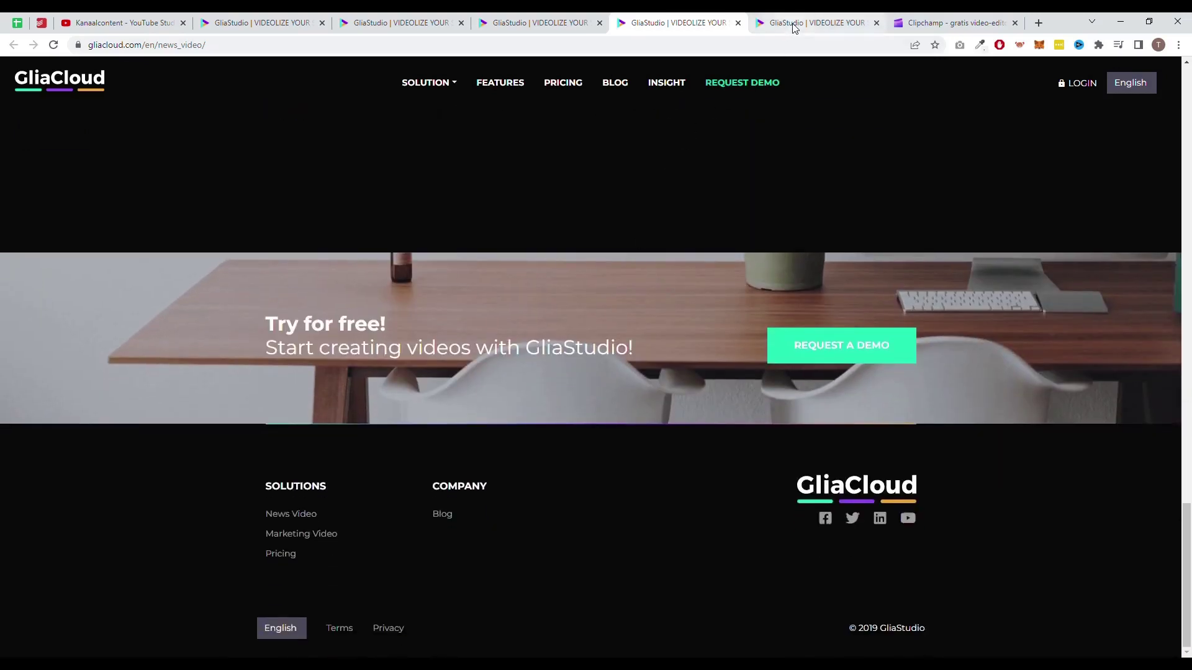
Read the Marketing Video page down past 'Produce product videos' to the personalized video section
{"action": "left_click", "coordinate": [793, 28]}
{"action": "scroll", "coordinate": [669, 211], "scroll_direction": "down", "scroll_amount": 7}
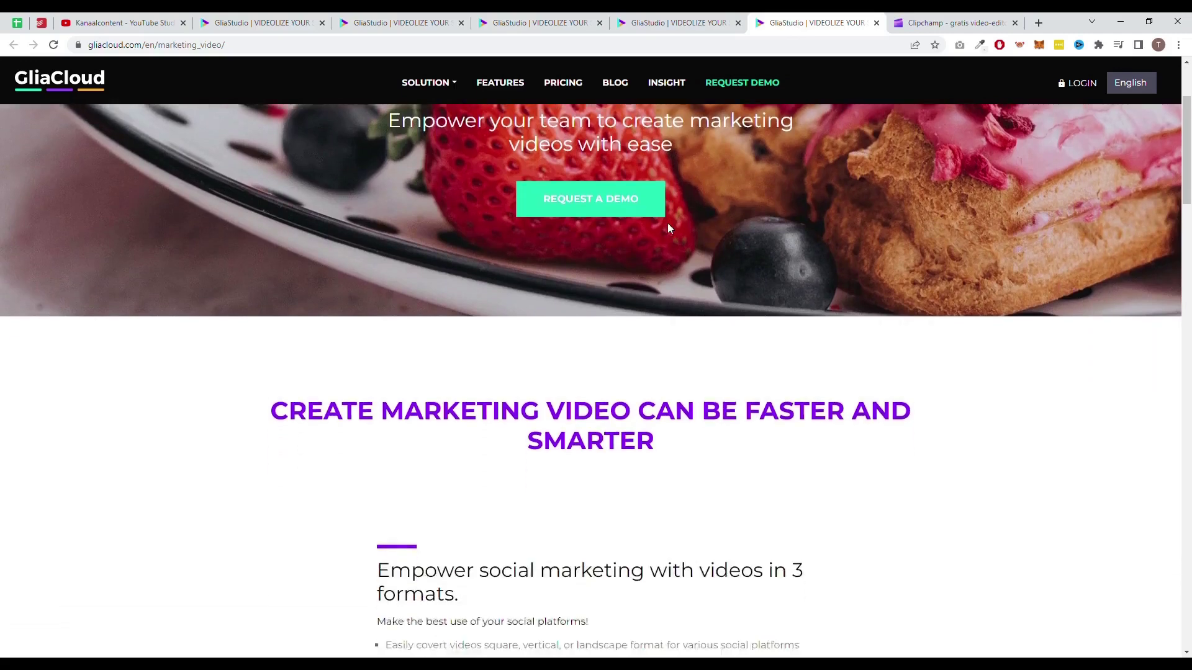
{"action": "scroll", "coordinate": [671, 261], "scroll_direction": "down", "scroll_amount": 4}
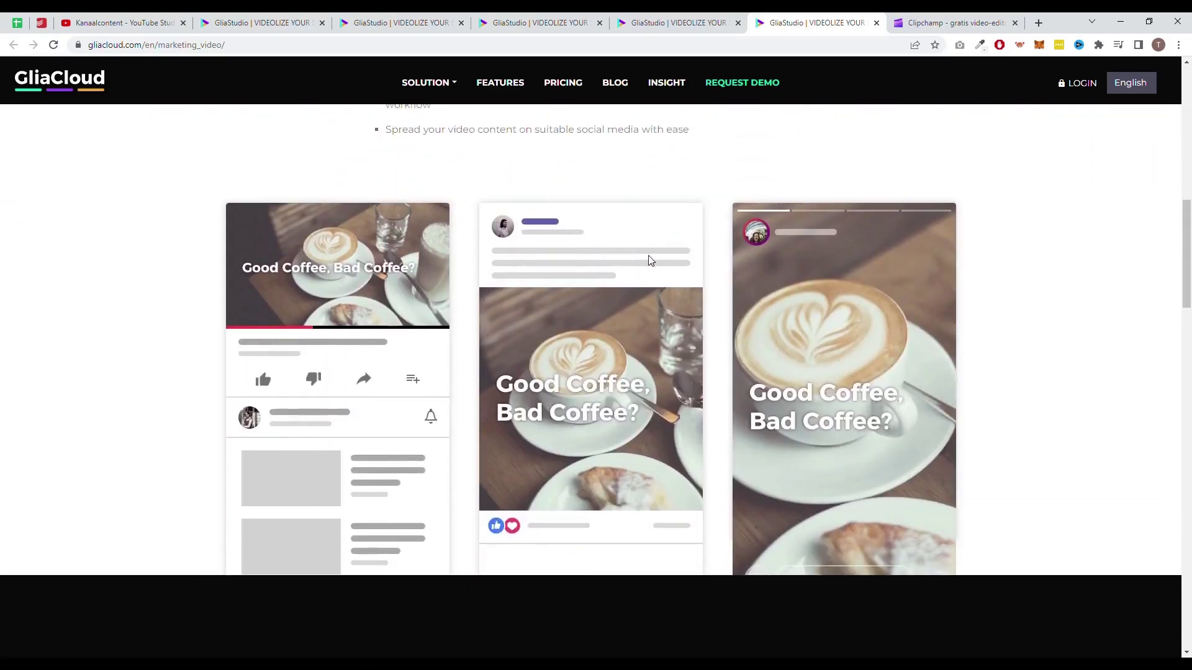
{"action": "scroll", "coordinate": [362, 293], "scroll_direction": "down", "scroll_amount": 2}
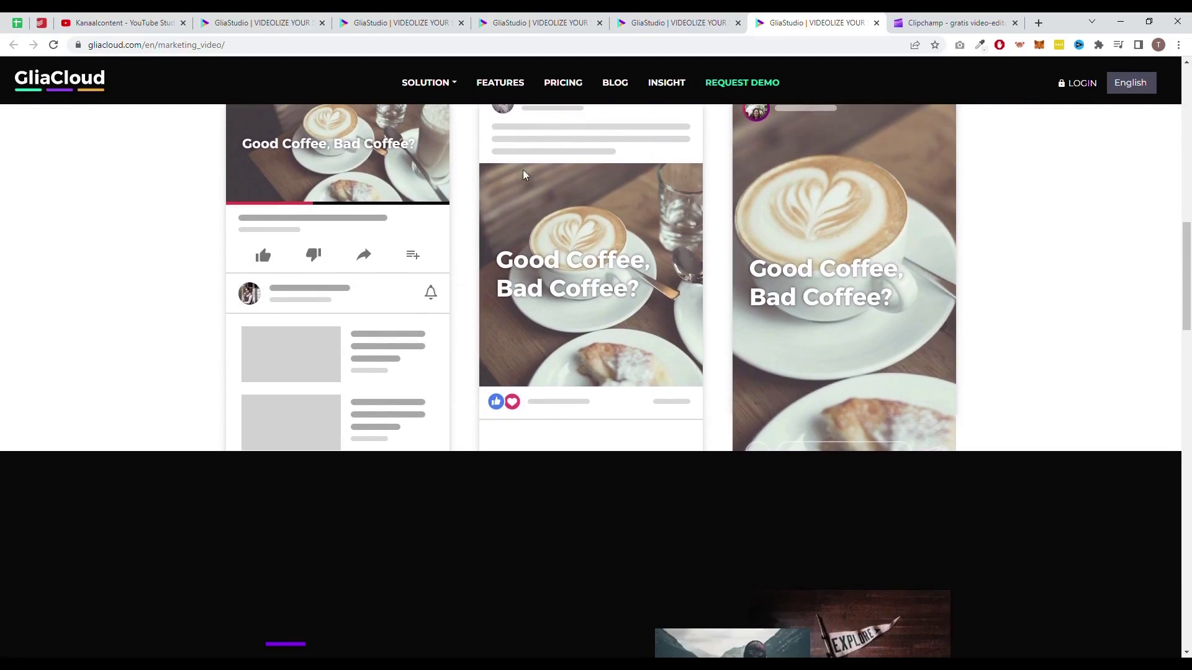
{"action": "scroll", "coordinate": [525, 180], "scroll_direction": "down", "scroll_amount": 6}
{"action": "scroll", "coordinate": [529, 187], "scroll_direction": "down", "scroll_amount": 6}
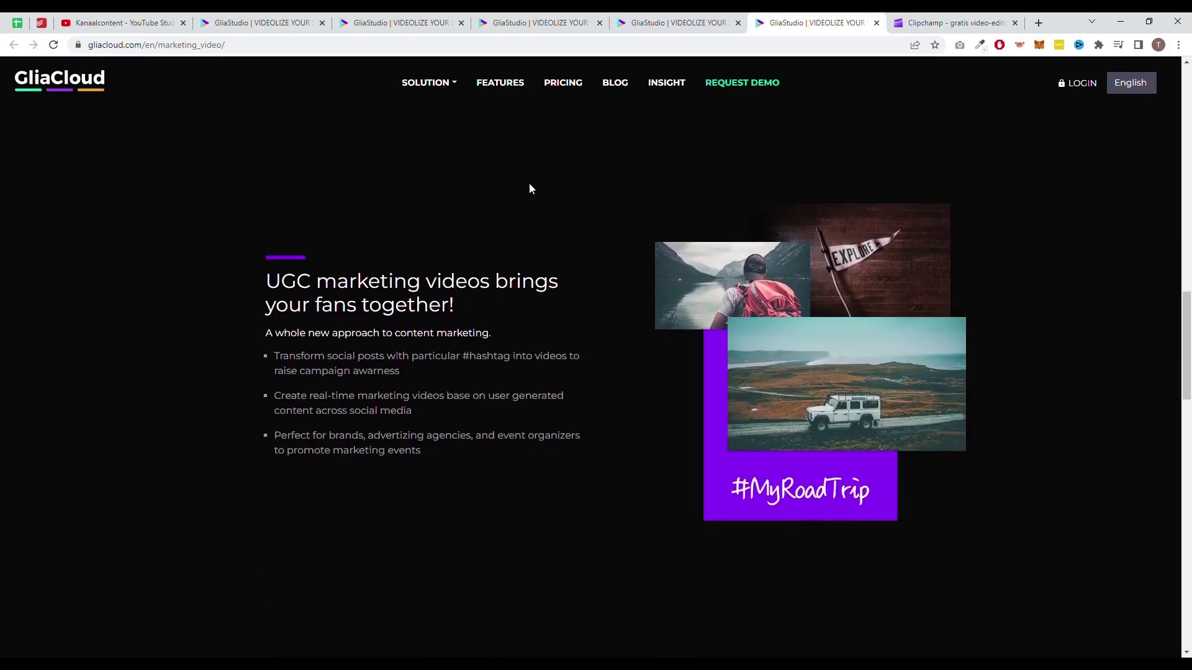
{"action": "scroll", "coordinate": [527, 183], "scroll_direction": "down", "scroll_amount": 4}
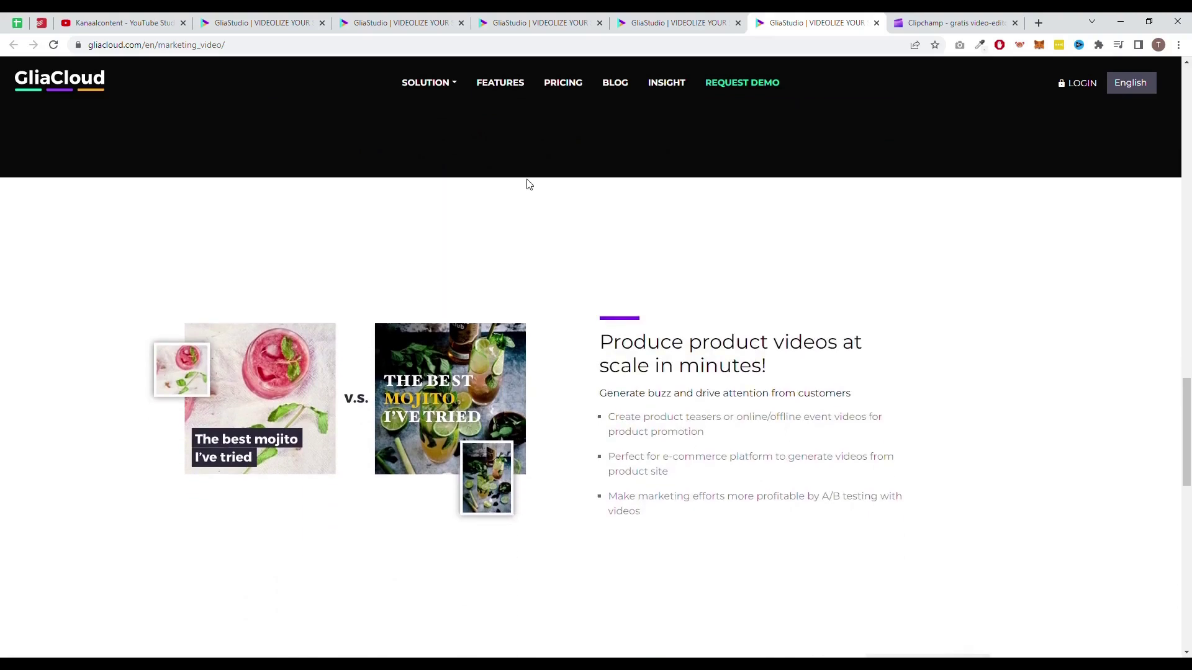
{"action": "left_click_drag", "start_coordinate": [612, 232], "coordinate": [669, 253]}
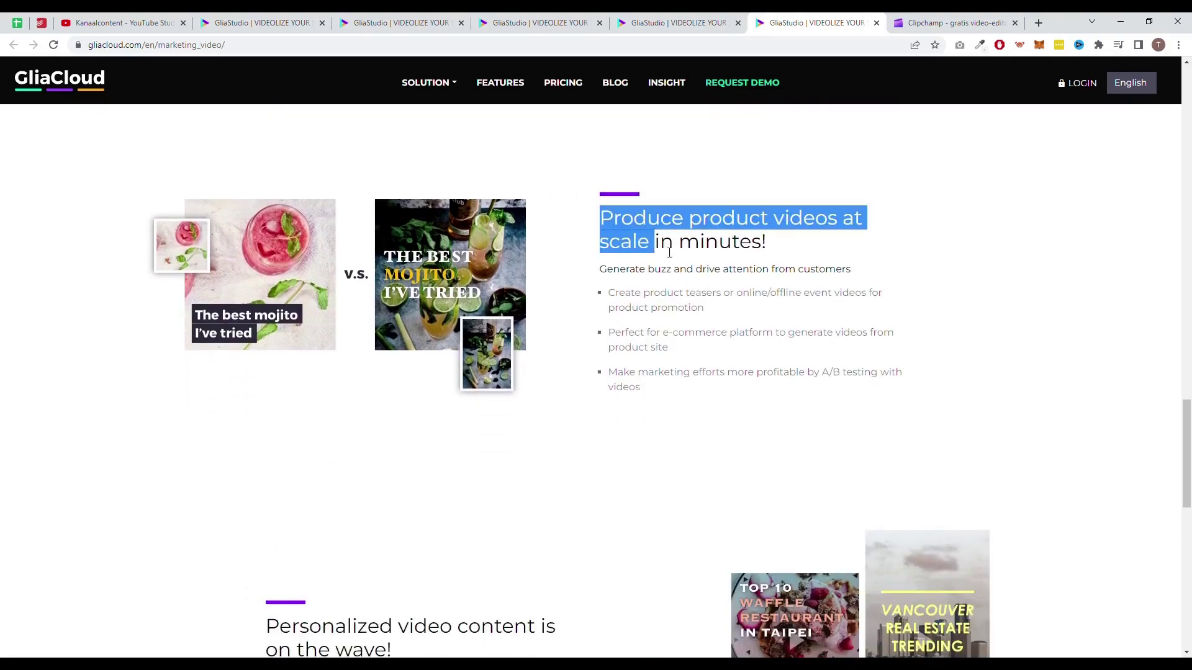
{"action": "left_click", "coordinate": [783, 249]}
{"action": "scroll", "coordinate": [743, 247], "scroll_direction": "down", "scroll_amount": 3}
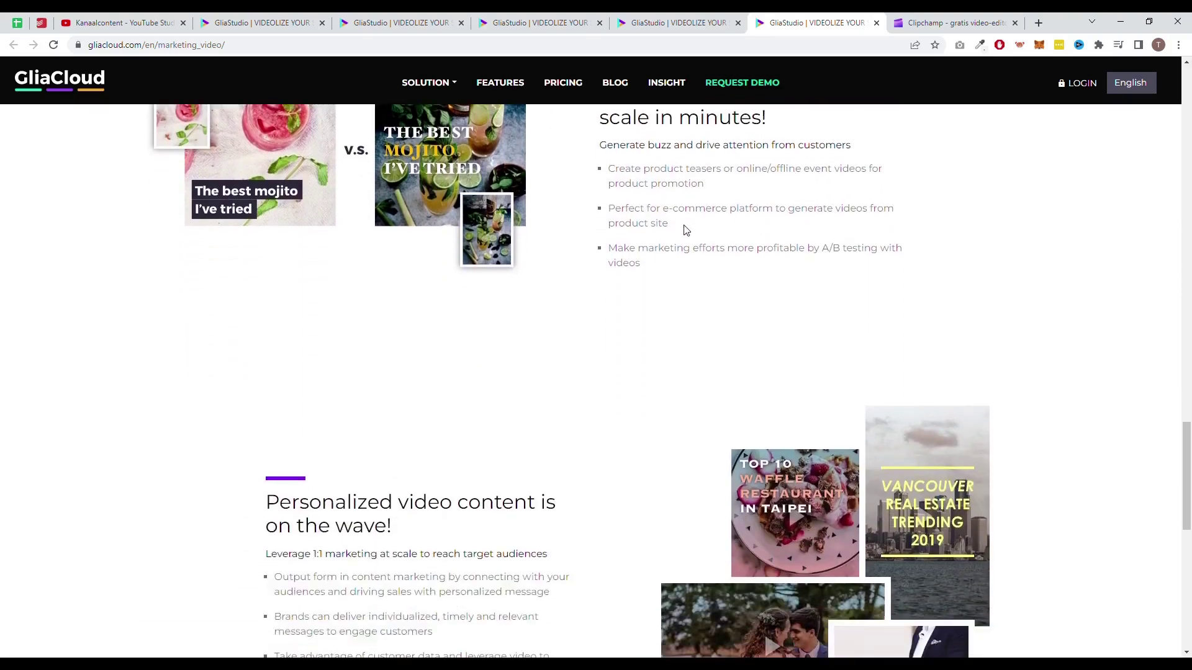
{"action": "scroll", "coordinate": [675, 220], "scroll_direction": "down", "scroll_amount": 3}
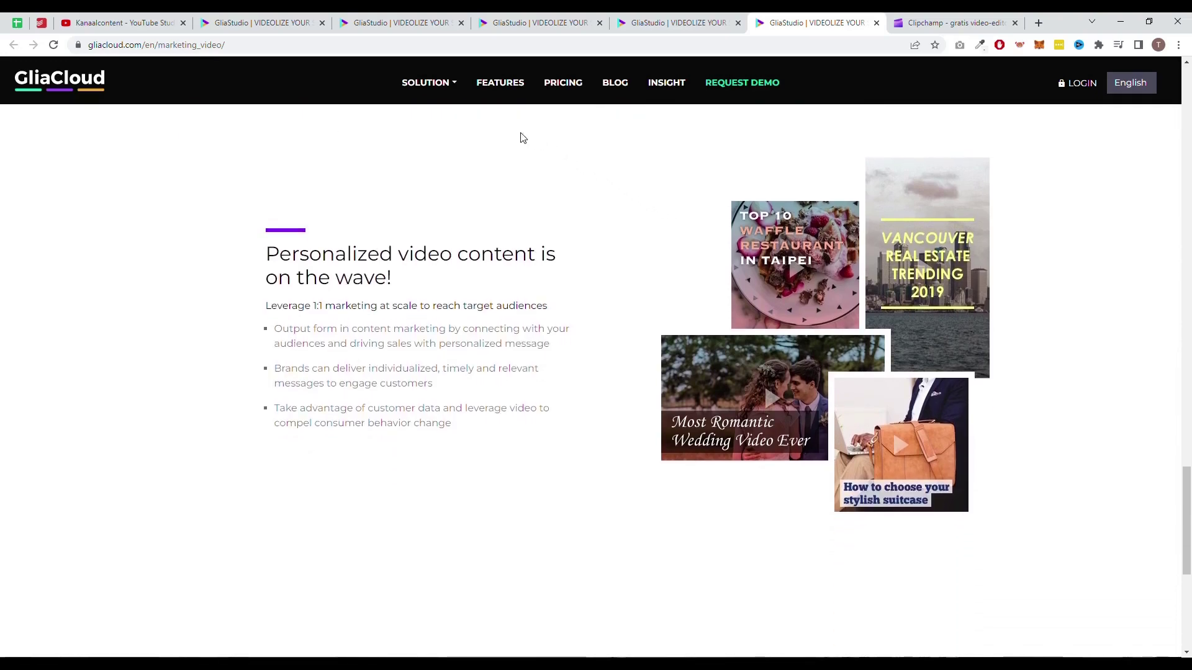
{"action": "left_click", "coordinate": [375, 28]}
Scroll through GliaStudio's editing feature cards, from Transition Effect to URL to Video
{"action": "scroll", "coordinate": [360, 175], "scroll_direction": "down", "scroll_amount": 3}
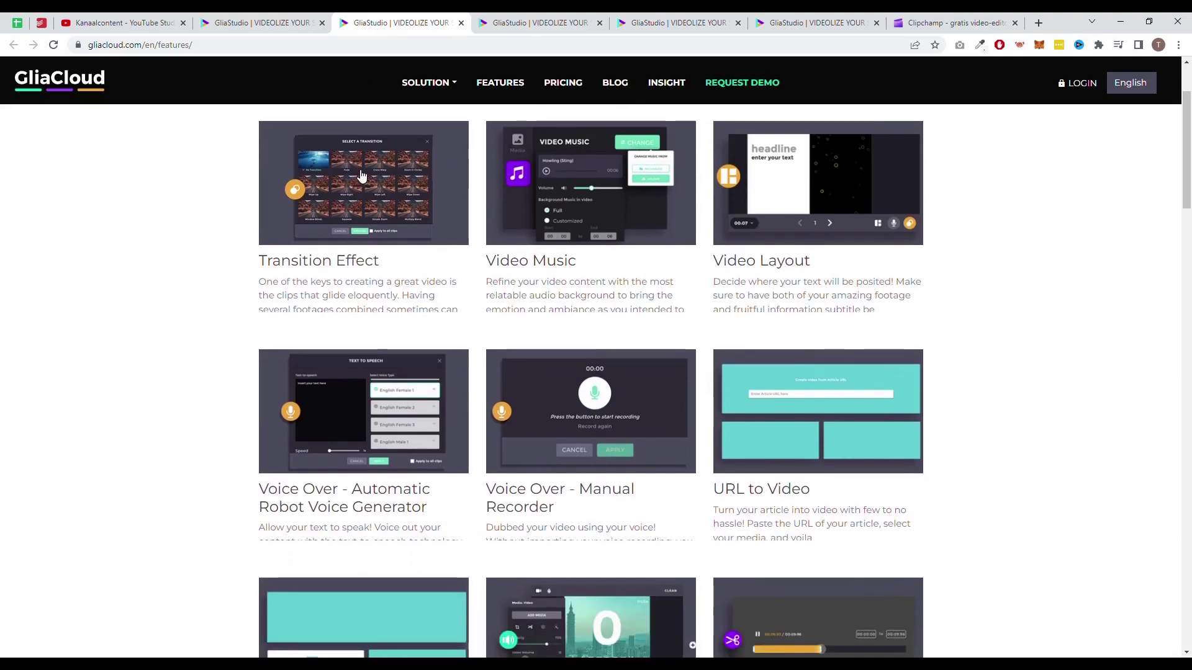
{"action": "scroll", "coordinate": [360, 176], "scroll_direction": "down", "scroll_amount": 3}
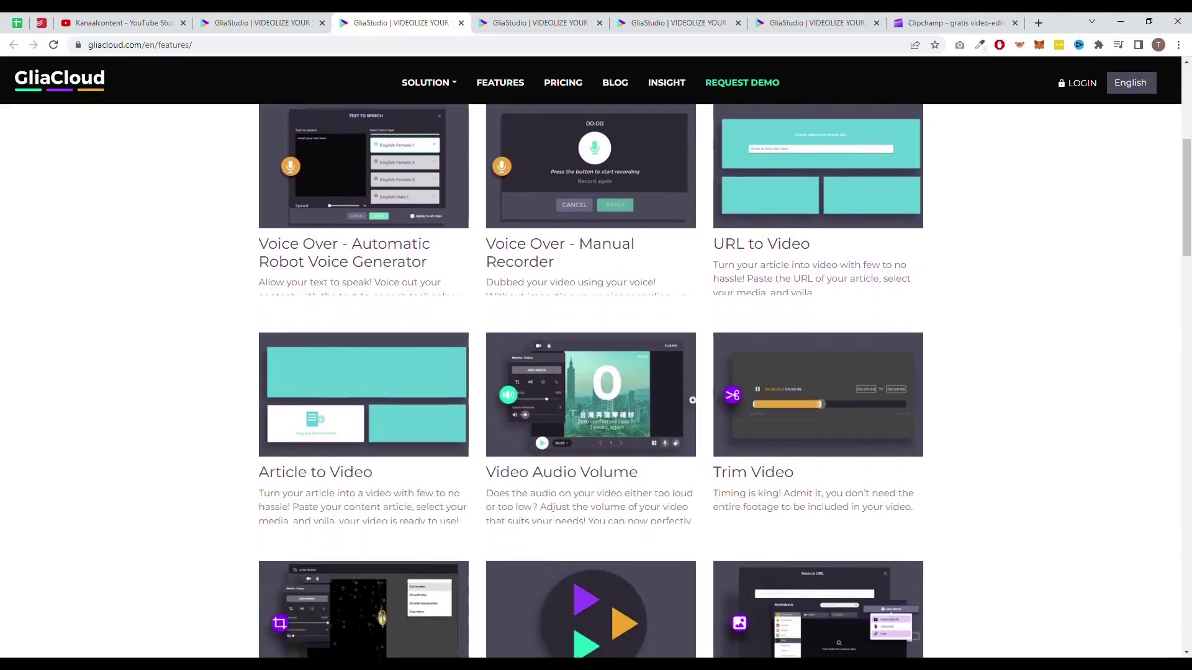
{"action": "scroll", "coordinate": [433, 174], "scroll_direction": "down", "scroll_amount": 2}
{"action": "scroll", "coordinate": [434, 174], "scroll_direction": "down", "scroll_amount": 6}
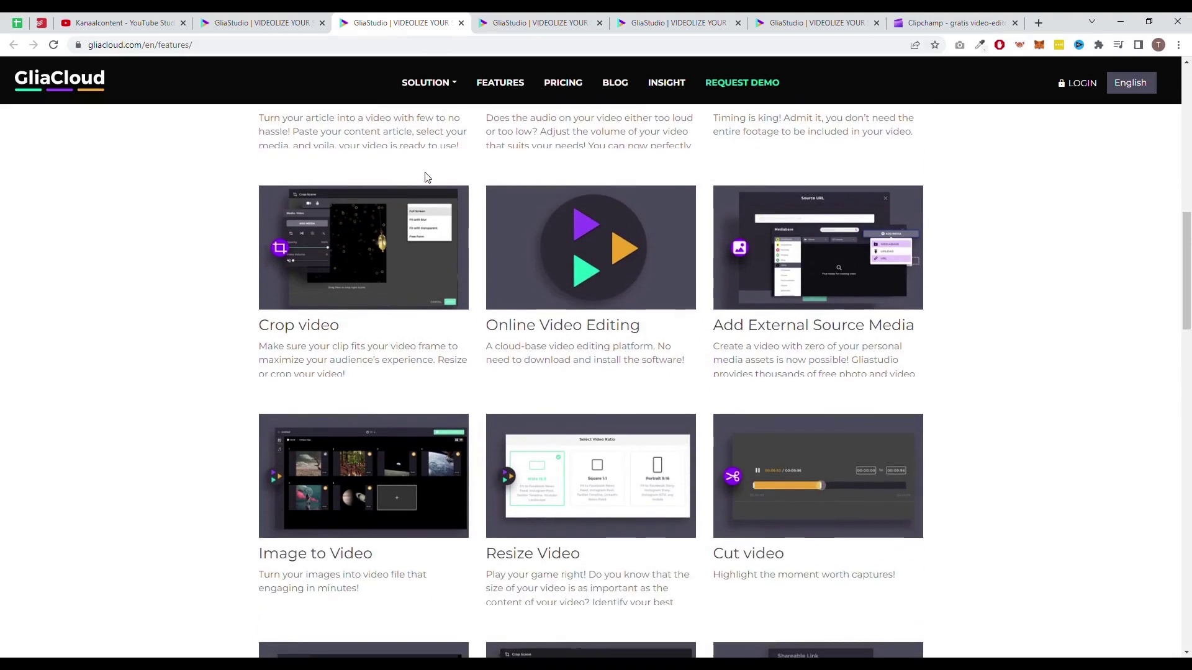
{"action": "scroll", "coordinate": [430, 177], "scroll_direction": "down", "scroll_amount": 4}
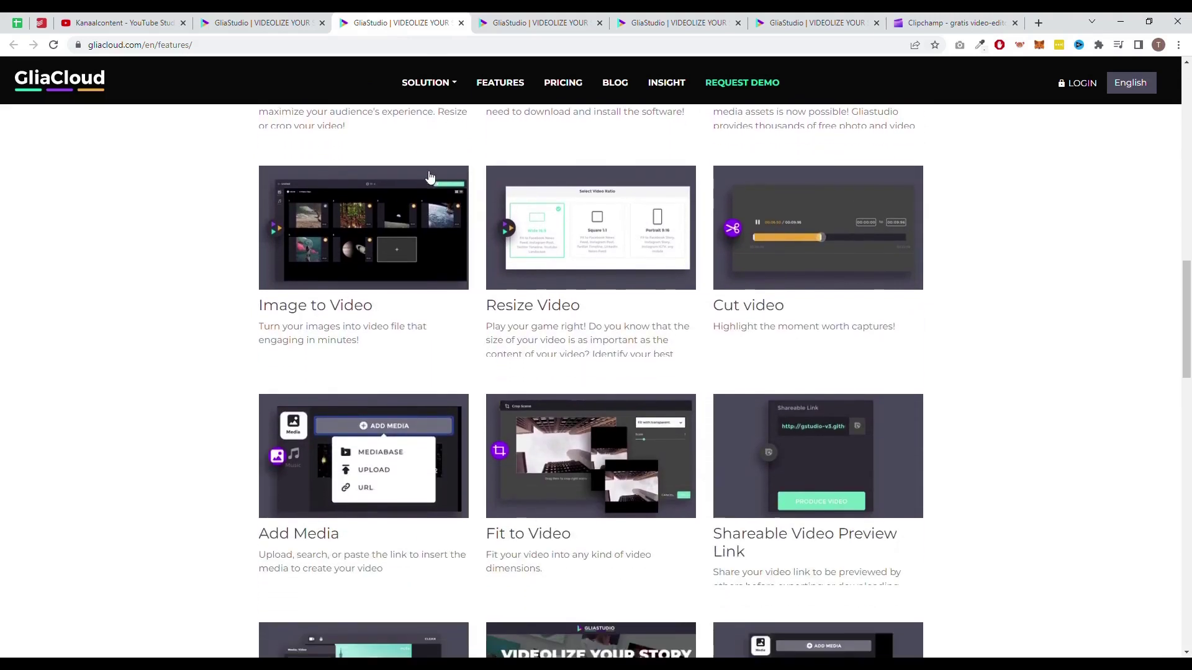
{"action": "scroll", "coordinate": [427, 176], "scroll_direction": "down", "scroll_amount": 8}
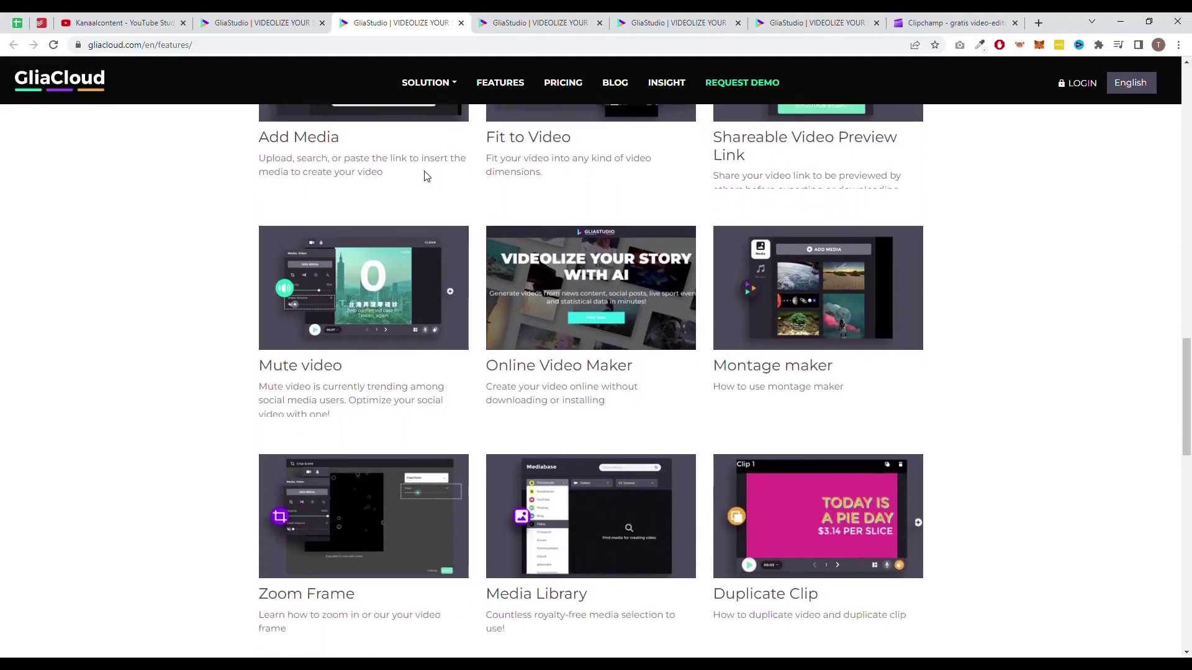
{"action": "scroll", "coordinate": [427, 176], "scroll_direction": "down", "scroll_amount": 6}
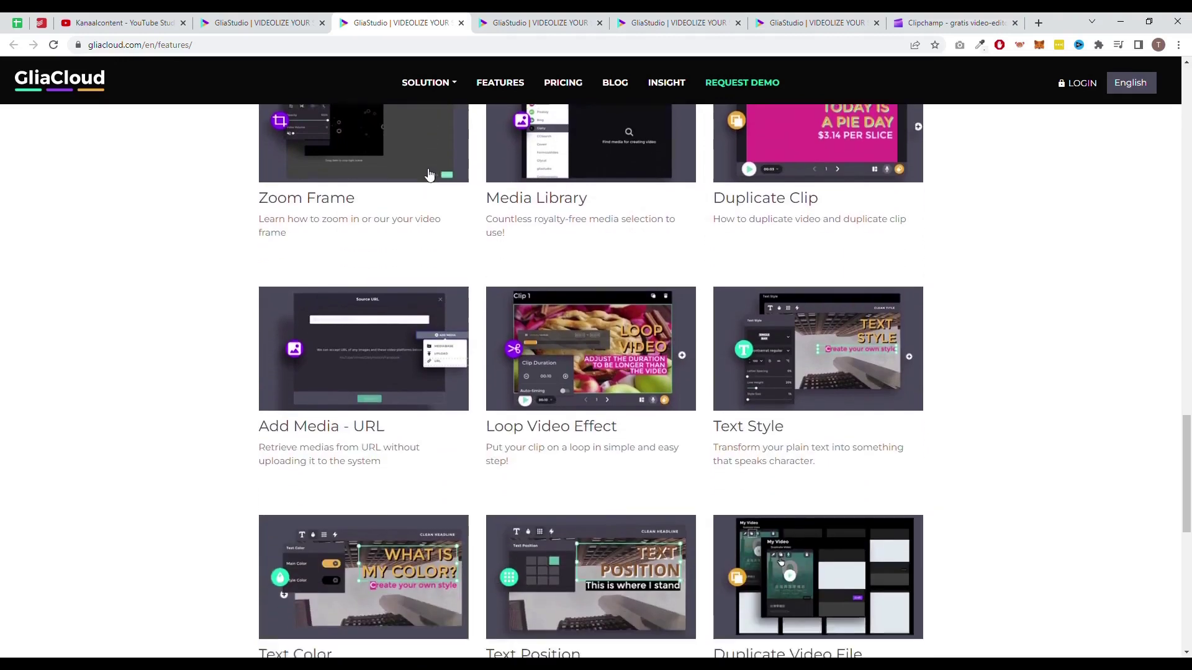
{"action": "scroll", "coordinate": [430, 176], "scroll_direction": "down", "scroll_amount": 3}
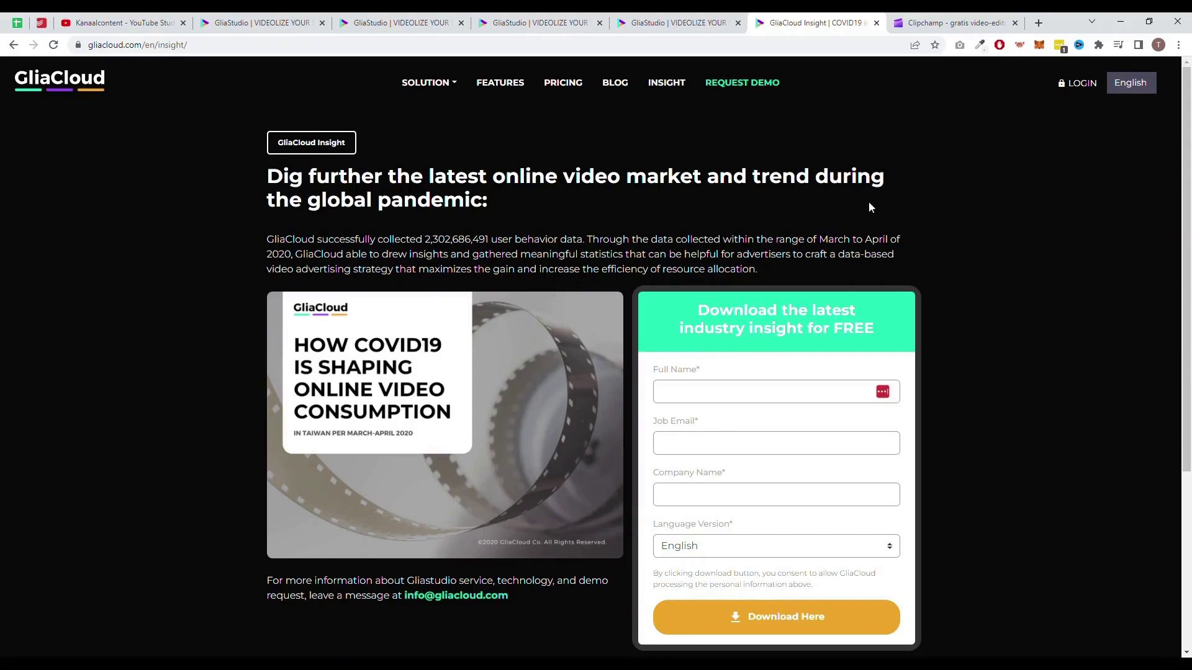
Read the Insight page on pandemic video trends and its COVID19 report download form
{"action": "left_click_drag", "start_coordinate": [284, 198], "coordinate": [267, 176]}
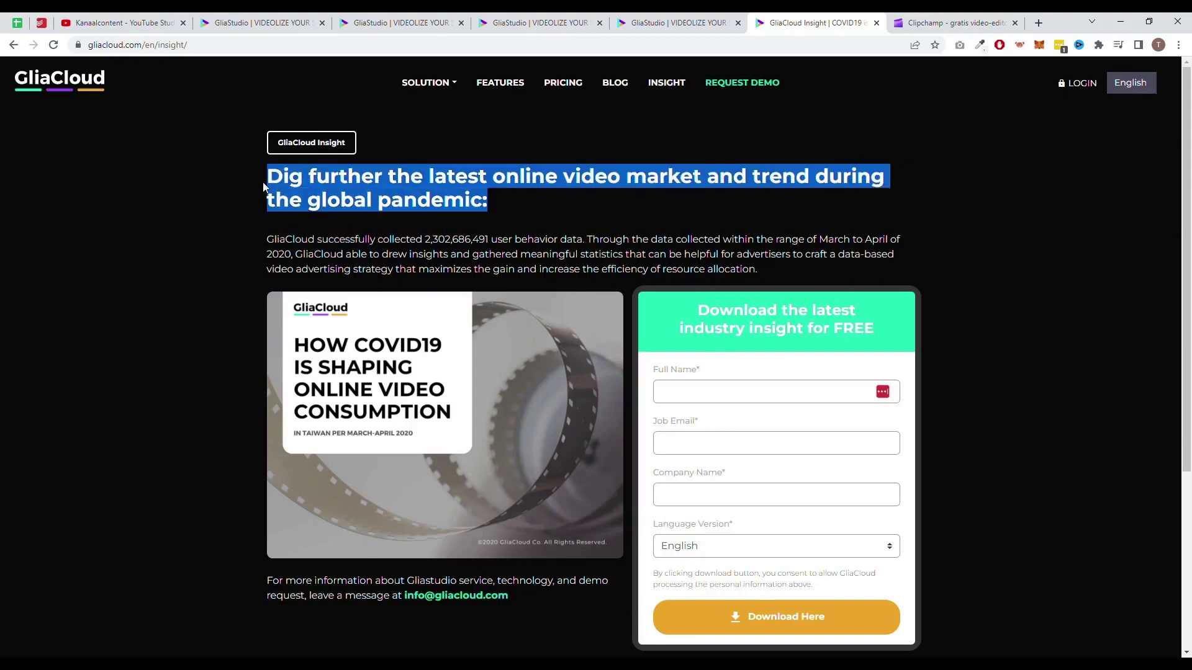
{"action": "left_click", "coordinate": [267, 175]}
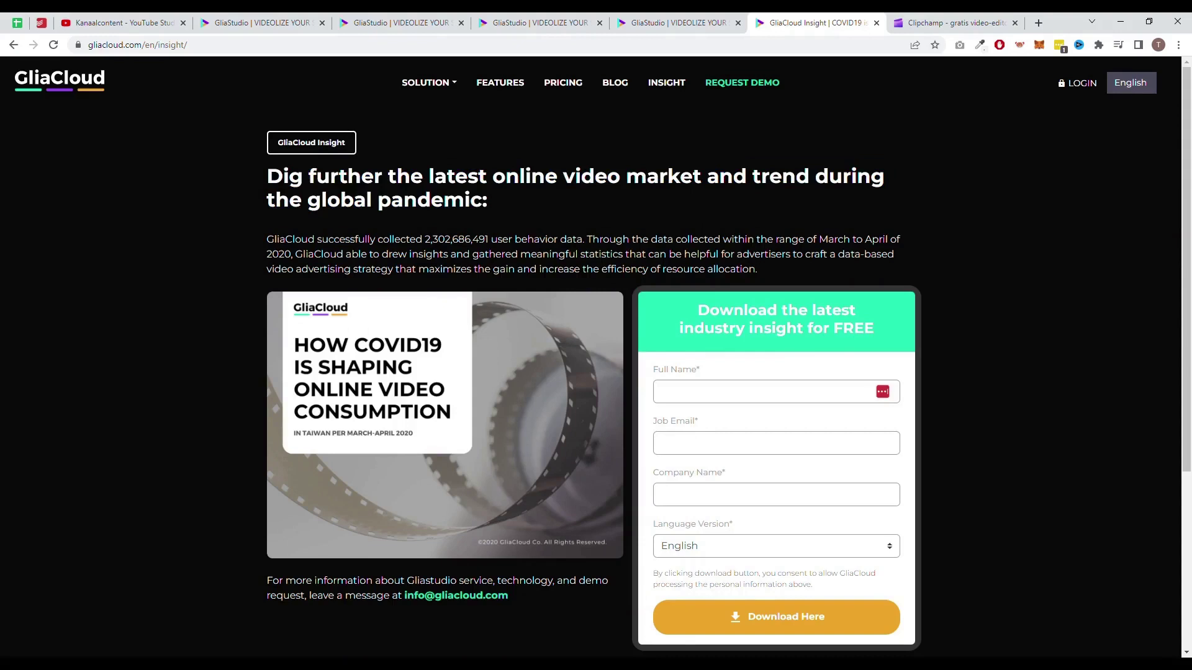
{"action": "scroll", "coordinate": [562, 251], "scroll_direction": "down", "scroll_amount": 5}
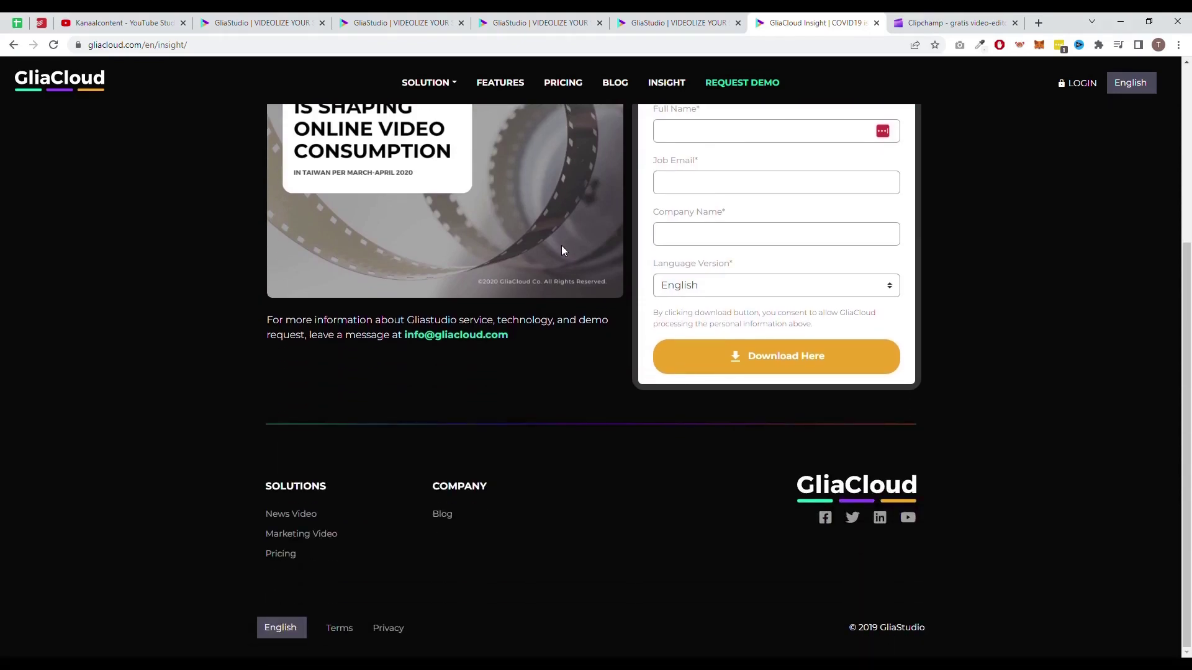
{"action": "scroll", "coordinate": [561, 246], "scroll_direction": "up", "scroll_amount": 5}
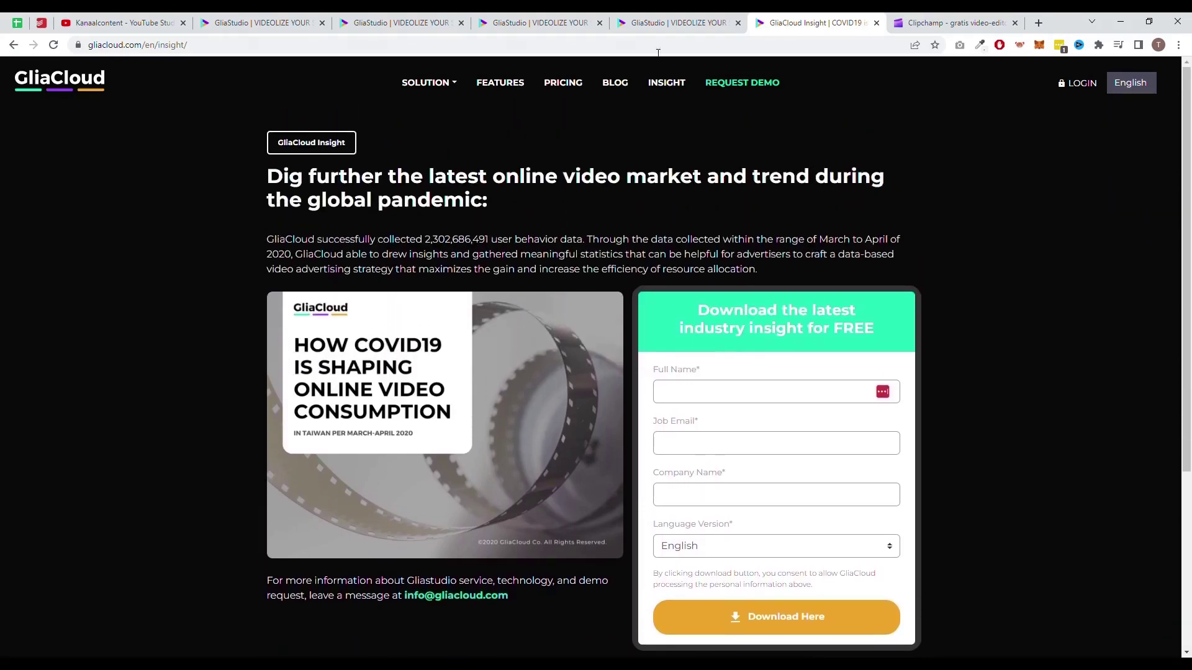
Return to the News Video page at its 'No need for professional video editing skills!' section
{"action": "left_click", "coordinate": [658, 28]}
{"action": "scroll", "coordinate": [595, 205], "scroll_direction": "up", "scroll_amount": 10}
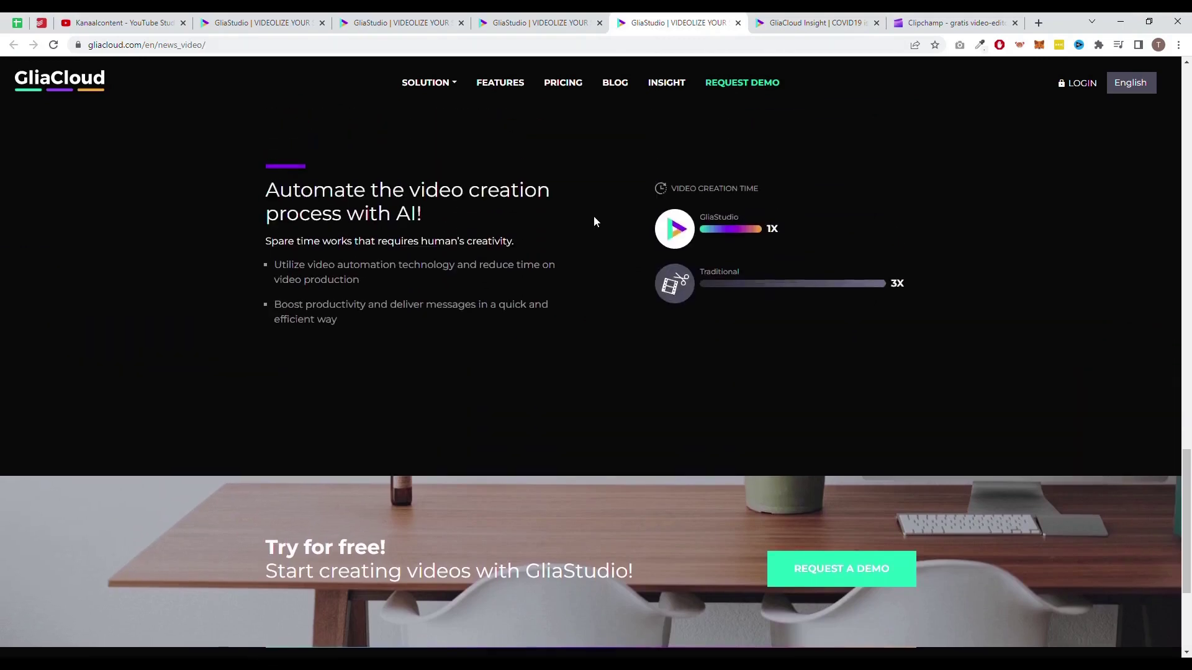
{"action": "scroll", "coordinate": [593, 249], "scroll_direction": "up", "scroll_amount": 2}
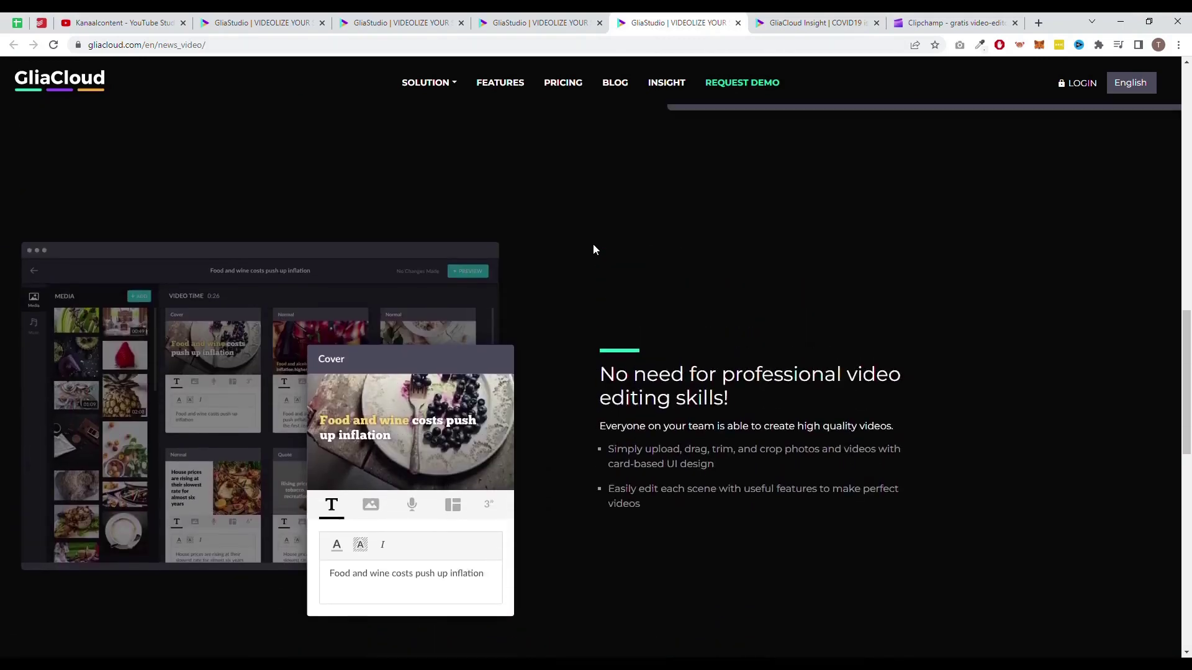